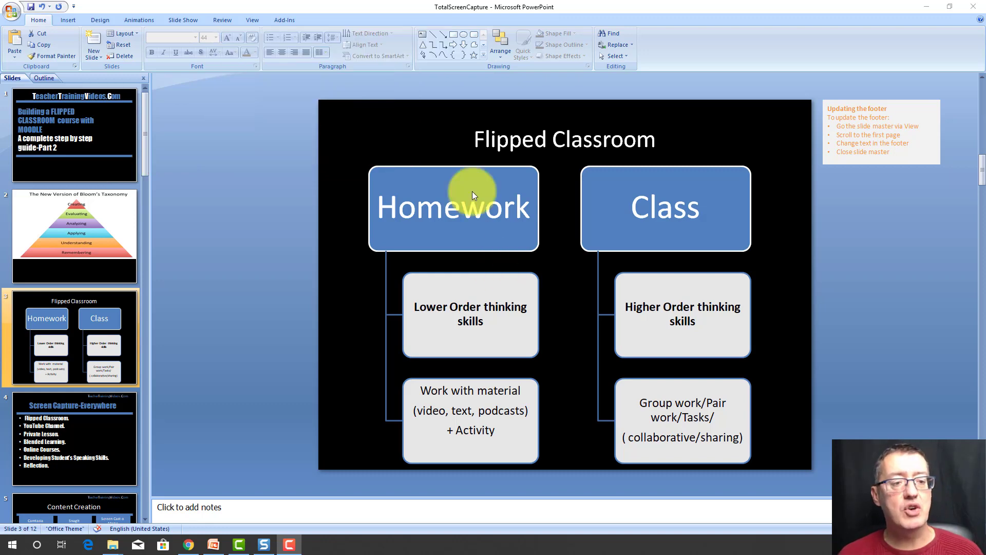
- Look through the Bloom's Taxonomy and Flipped Classroom slides and return to the presentation's title slide
{"action": "left_click", "coordinate": [94, 211]}
{"action": "left_click", "coordinate": [112, 335]}
{"action": "left_click", "coordinate": [94, 138]}
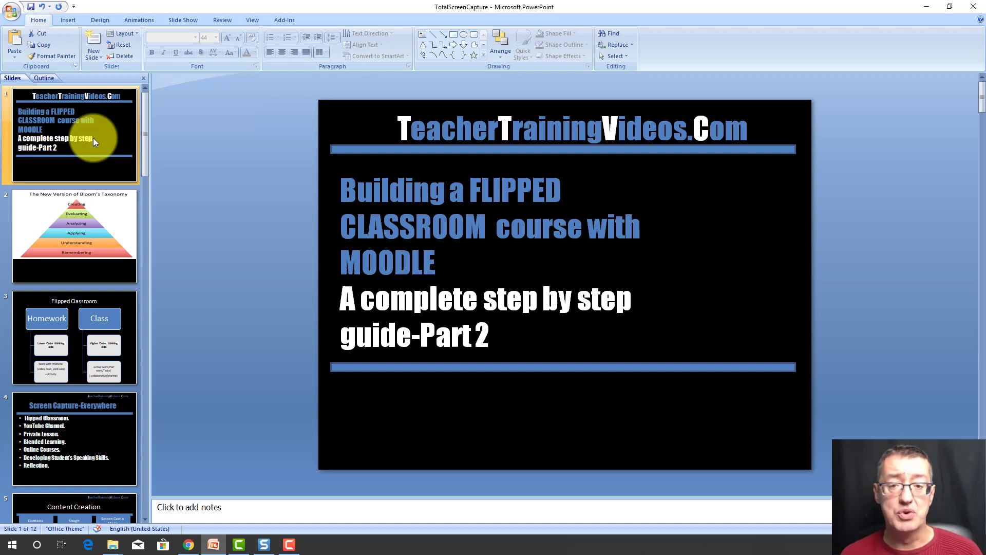
- Switch to Snagit, bring up its capture window, and minimise the editor so the presentation shows behind it
{"action": "left_click", "coordinate": [265, 546]}
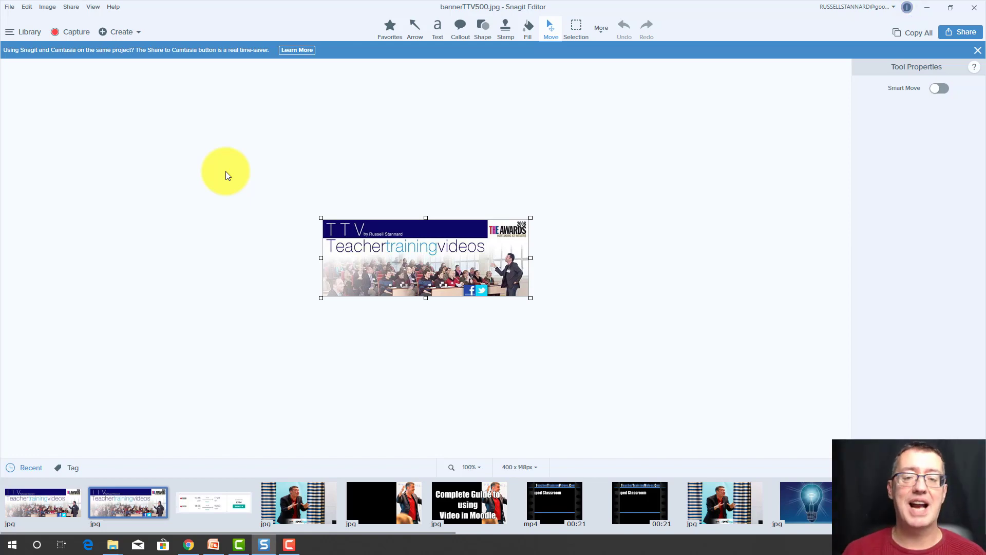
{"action": "left_click", "coordinate": [72, 34]}
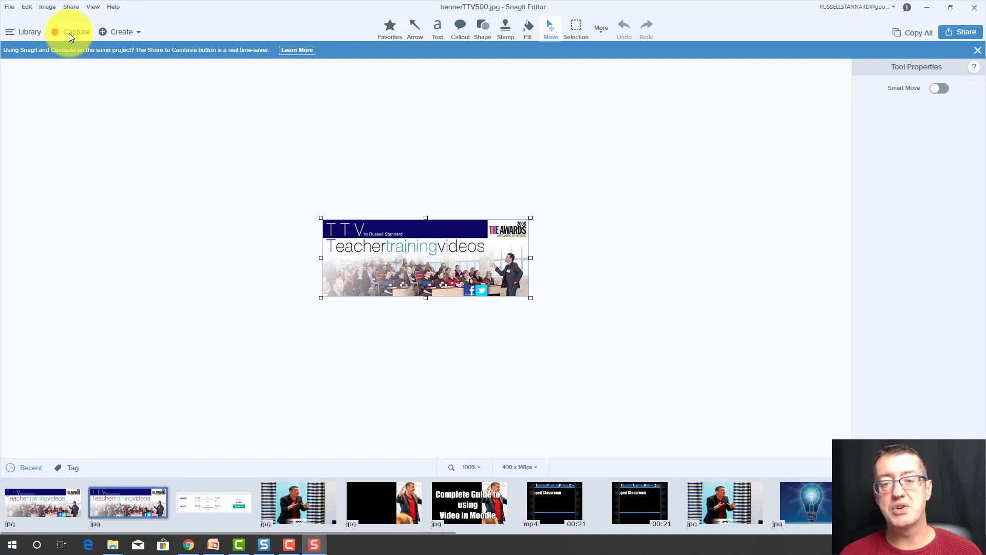
{"action": "left_click_drag", "start_coordinate": [612, 114], "coordinate": [458, 108]}
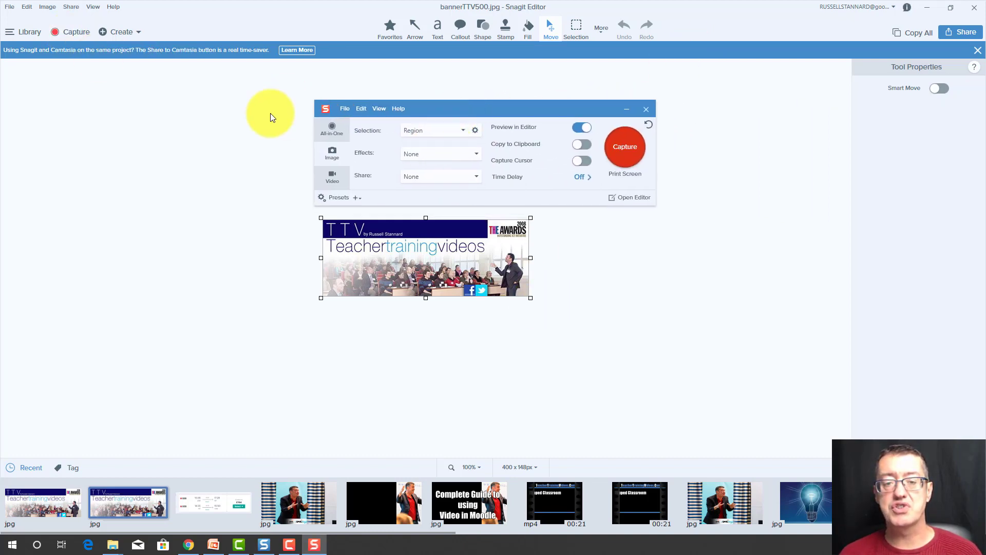
{"action": "left_click", "coordinate": [927, 8]}
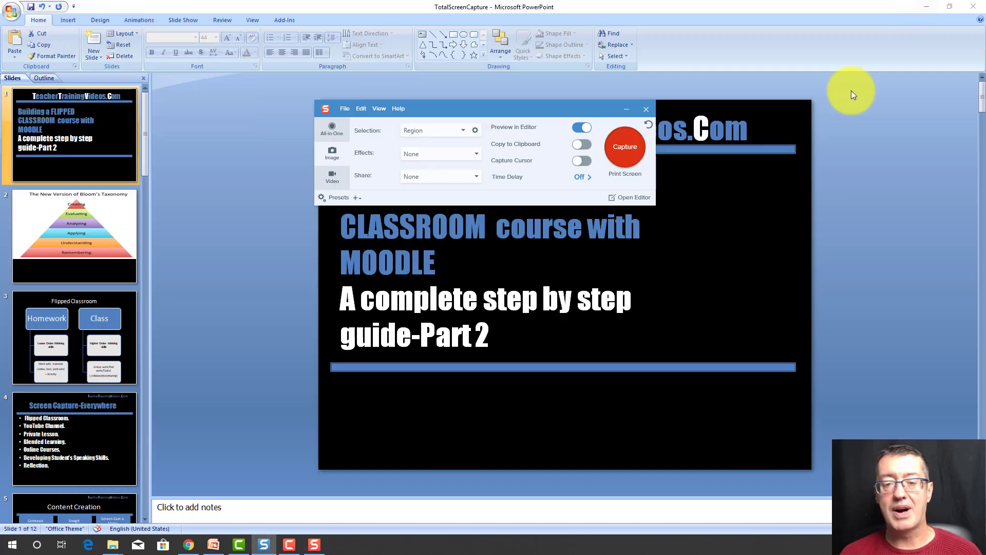
- Start a video capture of a region covering the whole title slide, about 956 x 716 pixels
{"action": "left_click", "coordinate": [333, 177]}
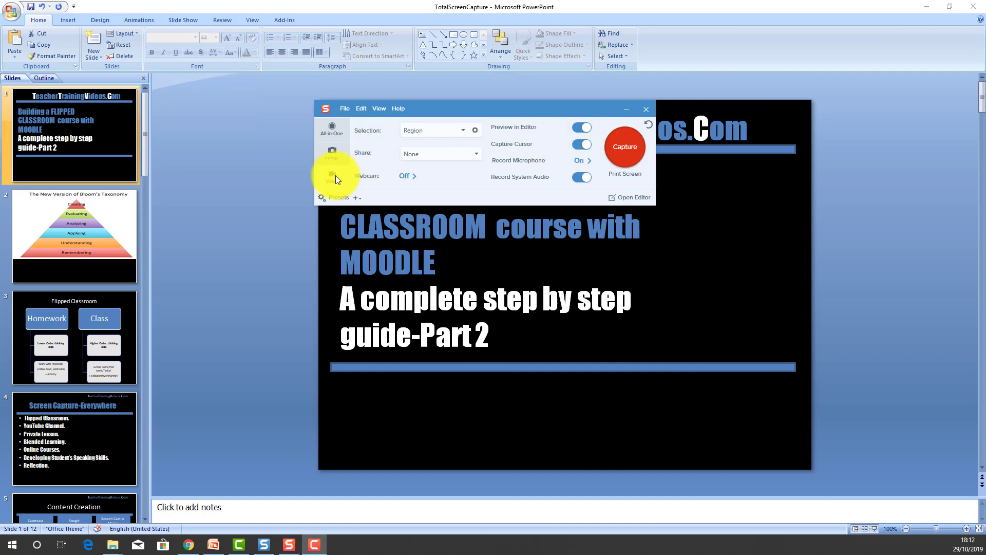
{"action": "left_click", "coordinate": [622, 146]}
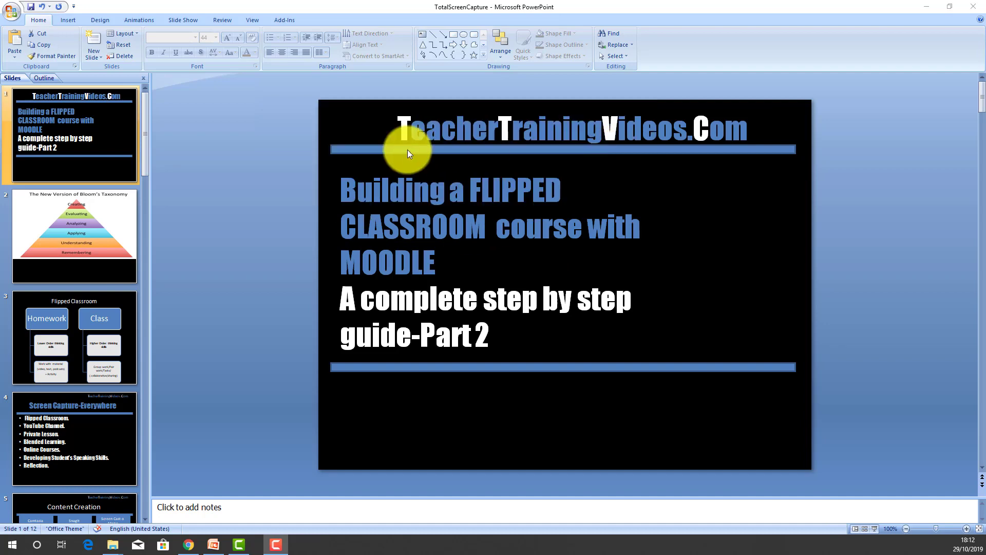
{"action": "left_click_drag", "start_coordinate": [319, 100], "coordinate": [811, 468]}
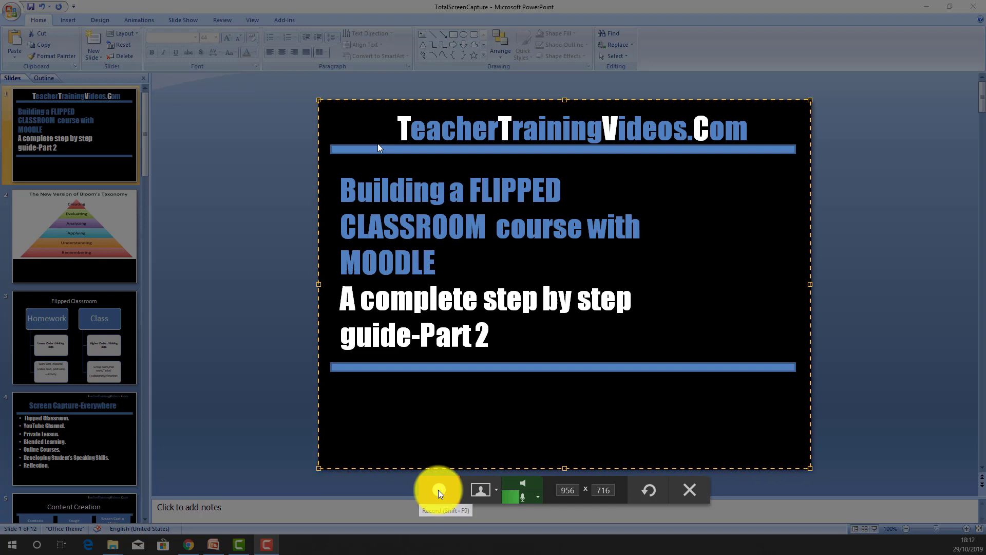
- Turn on the webcam, record about 9 seconds of introduction, and pause the recording
{"action": "left_click", "coordinate": [482, 489]}
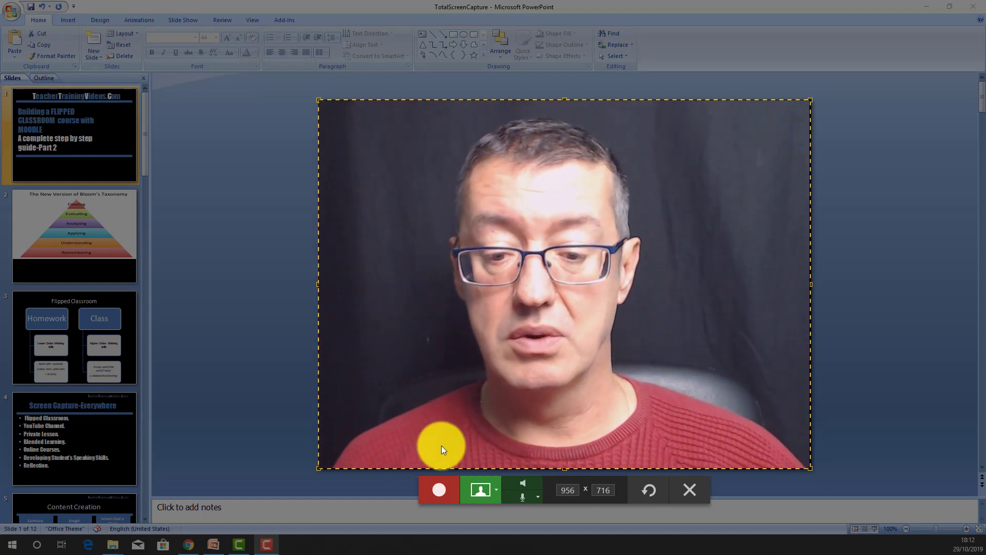
{"action": "left_click", "coordinate": [439, 492]}
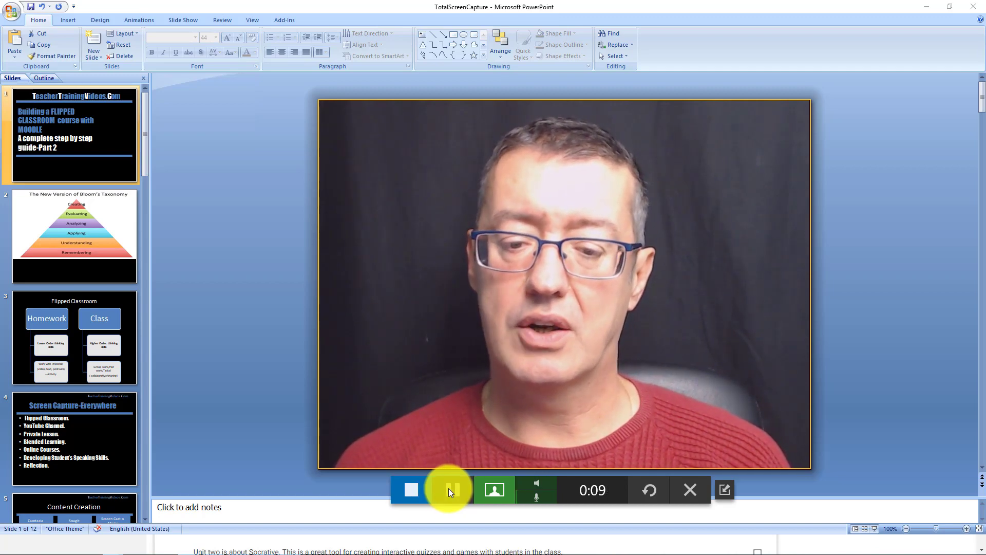
{"action": "left_click", "coordinate": [449, 488]}
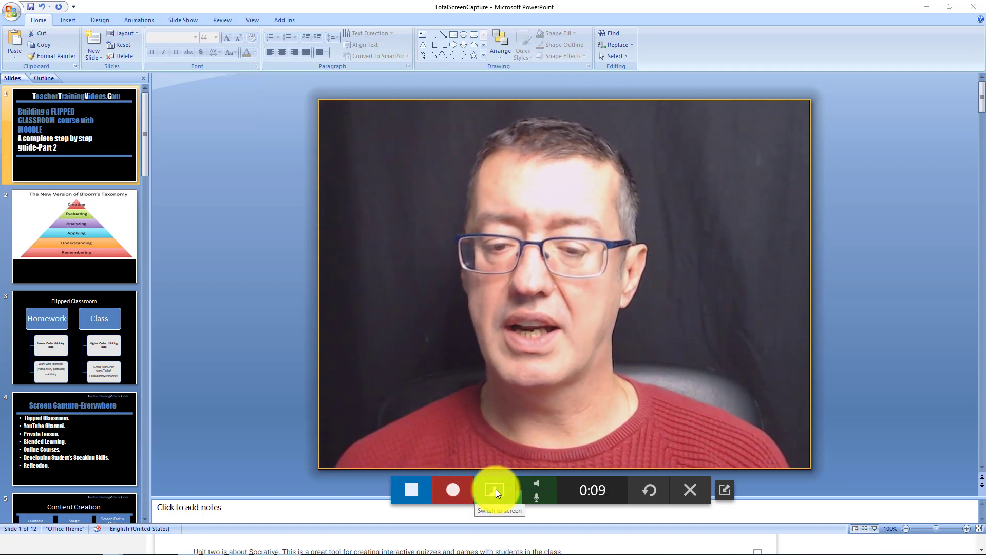
- Switch the paused recording from webcam to screen and capture about 3 seconds of the title slide
{"action": "left_click", "coordinate": [495, 489]}
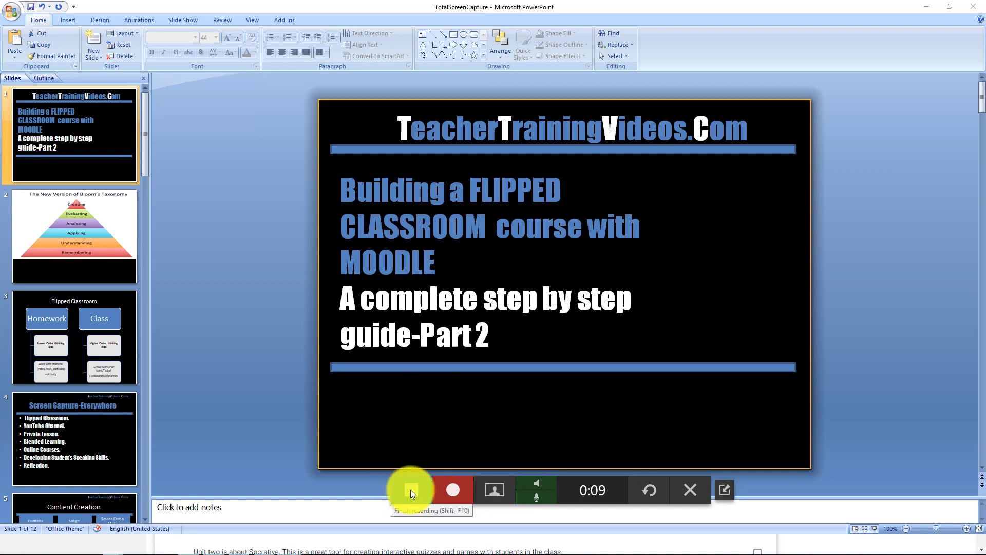
{"action": "left_click", "coordinate": [455, 492]}
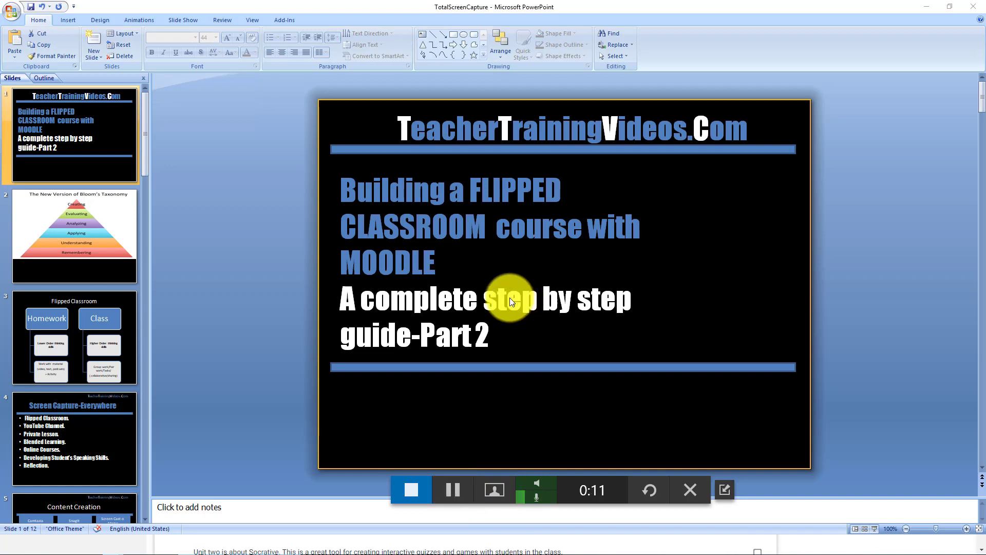
{"action": "left_click", "coordinate": [452, 488]}
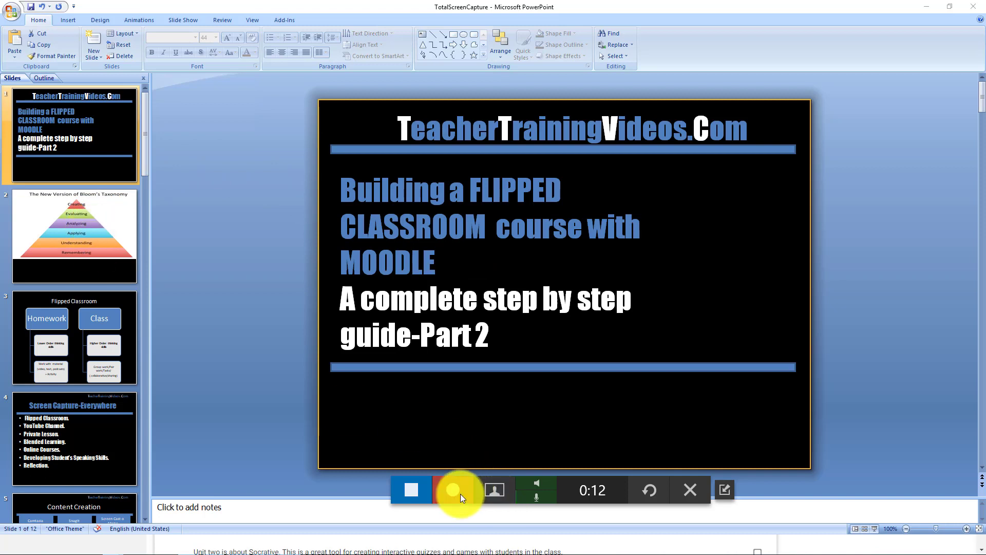
- Record about 7 seconds of the Bloom's Taxonomy slide and finish the recording once the Flipped Classroom slide is displayed
{"action": "left_click", "coordinate": [113, 225]}
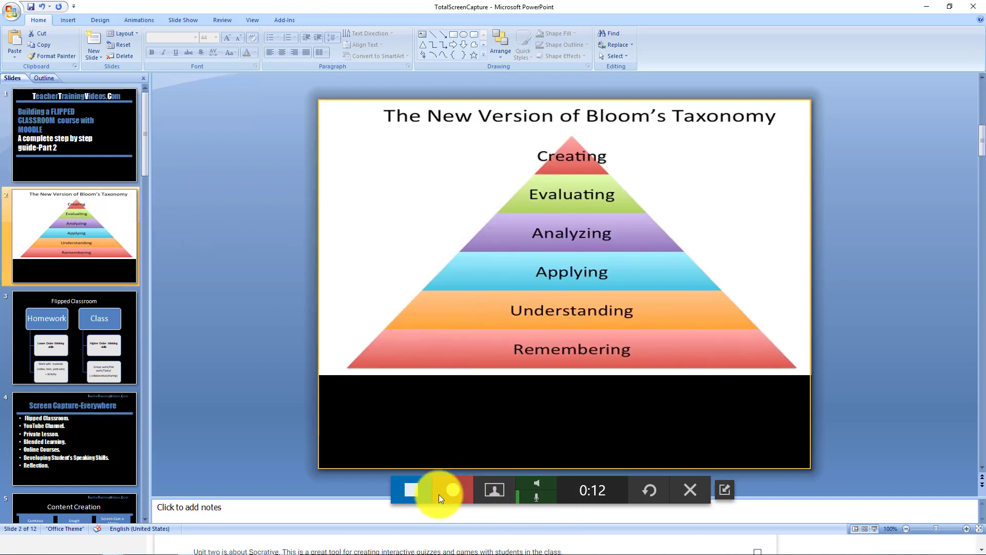
{"action": "left_click", "coordinate": [451, 488]}
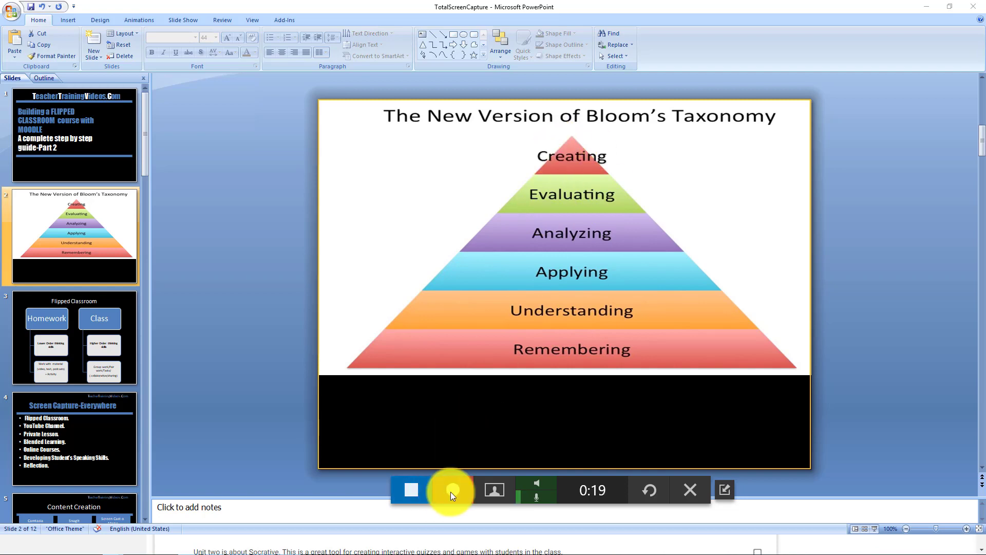
{"action": "left_click", "coordinate": [83, 335]}
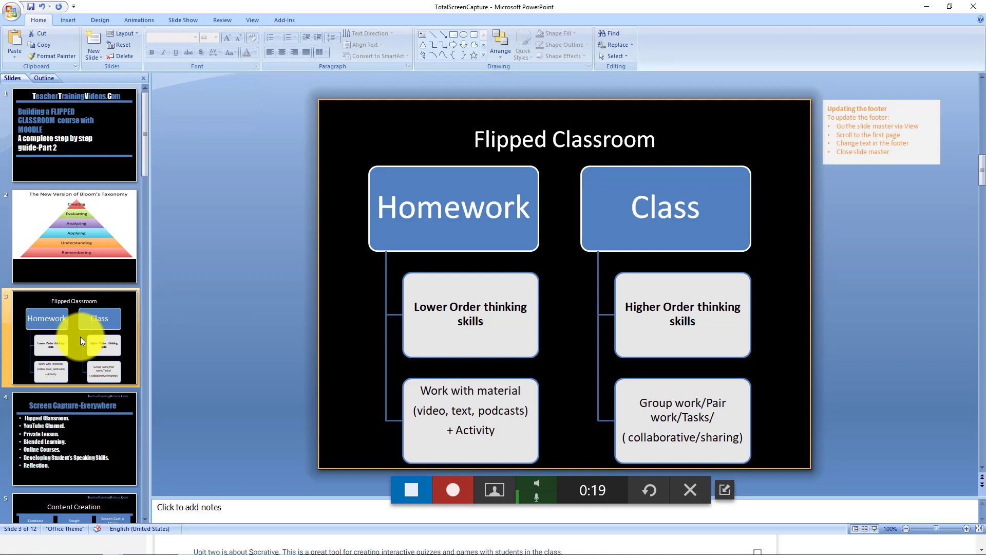
{"action": "left_click", "coordinate": [411, 490]}
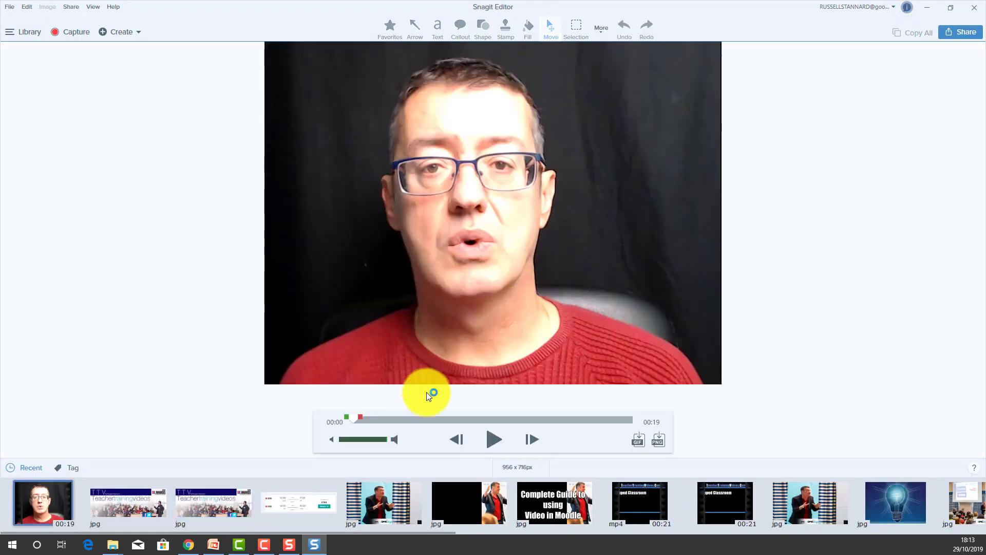
- Save the recording to the Desktop as an MP4 file named videoflippedMoodle
{"action": "left_click_drag", "start_coordinate": [351, 418], "coordinate": [431, 419]}
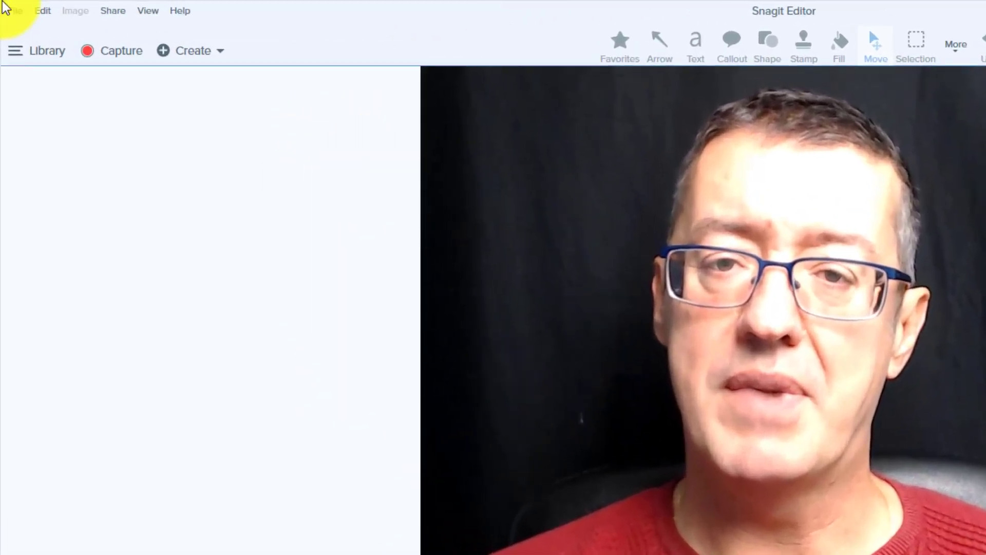
{"action": "left_click", "coordinate": [15, 11]}
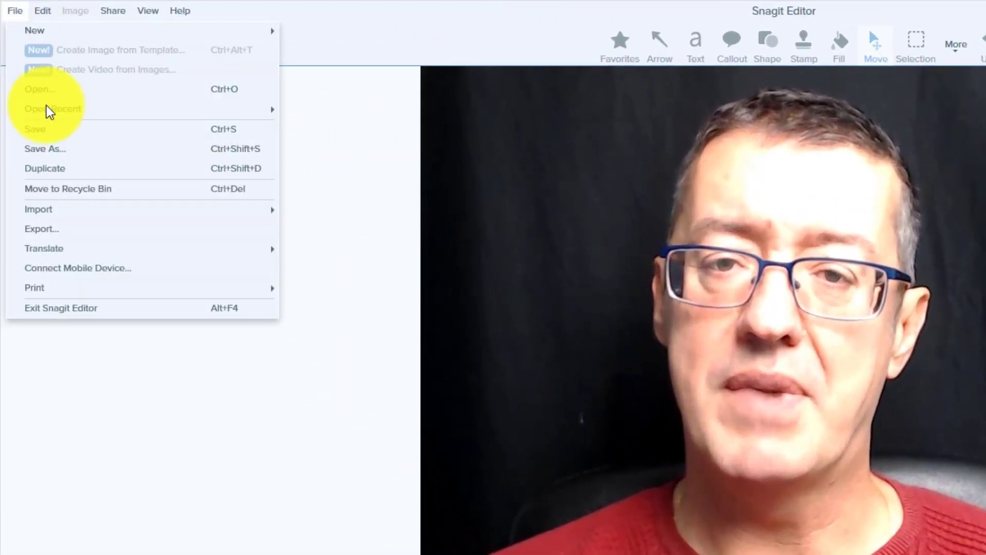
{"action": "left_click", "coordinate": [71, 147]}
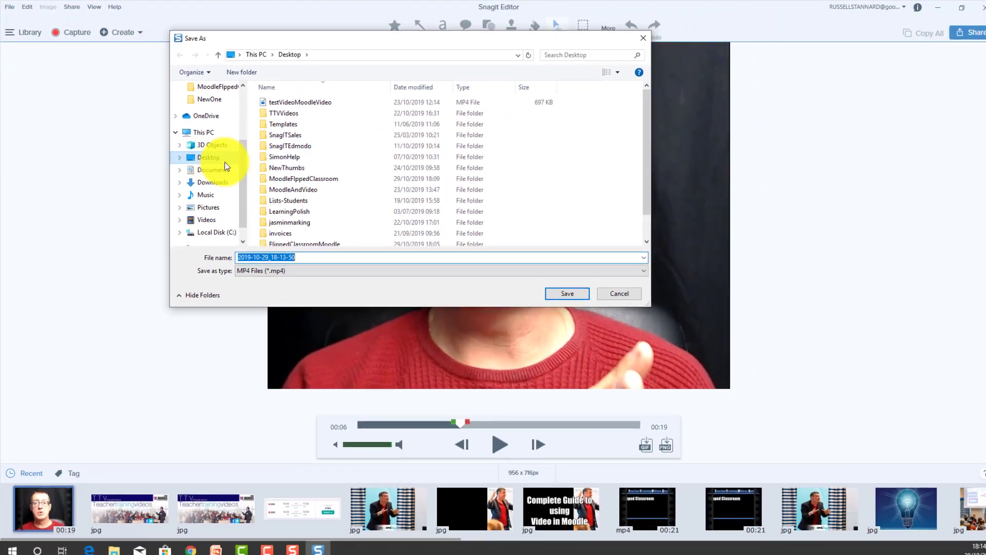
{"action": "left_click_drag", "start_coordinate": [244, 176], "coordinate": [235, 98]}
{"action": "left_click", "coordinate": [207, 107]}
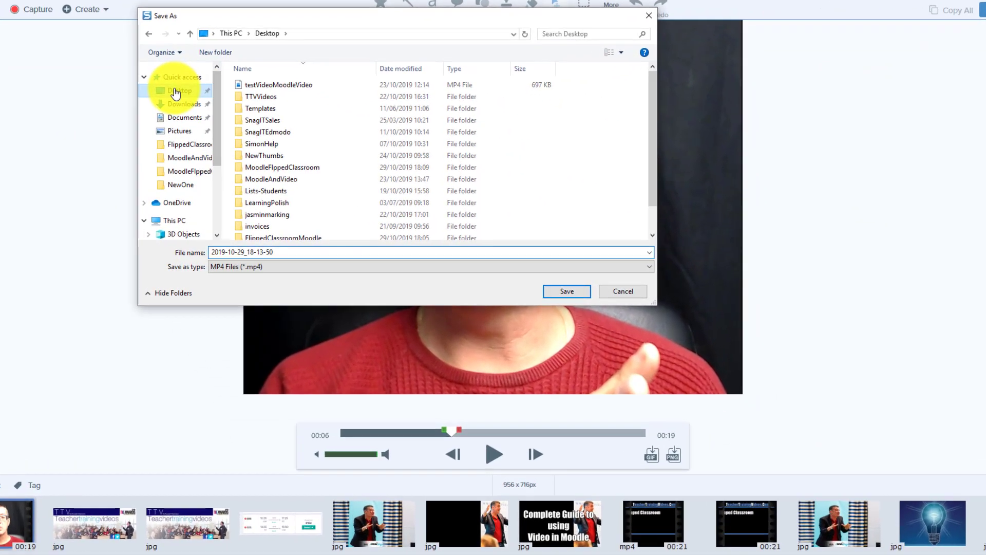
{"action": "double_click", "coordinate": [311, 251]}
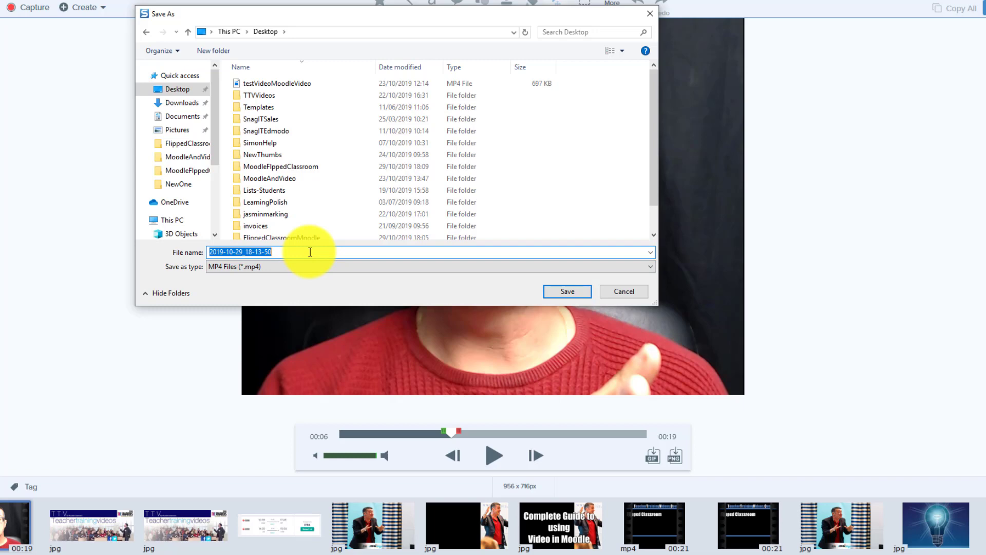
{"action": "type", "text": "videoflippedMoodle"}
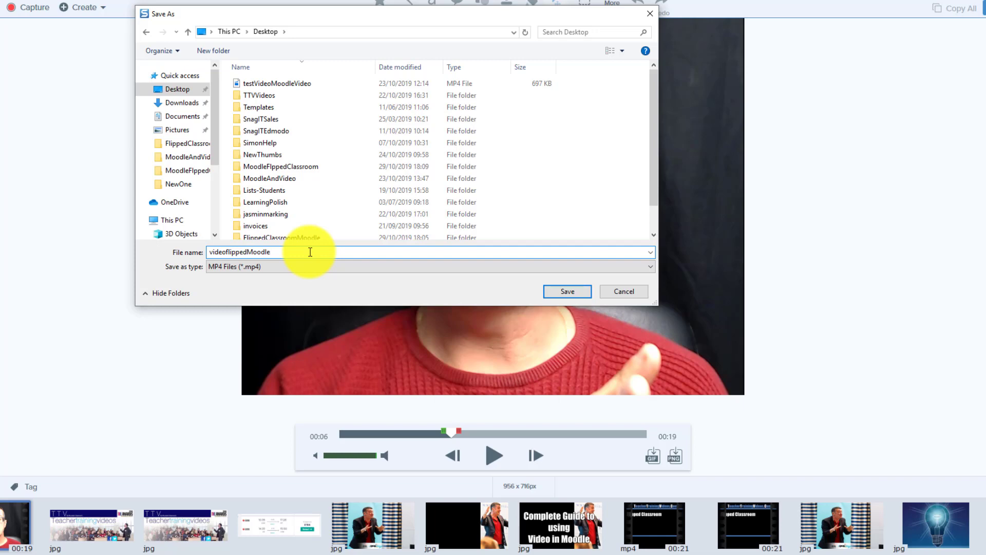
{"action": "left_click", "coordinate": [580, 294]}
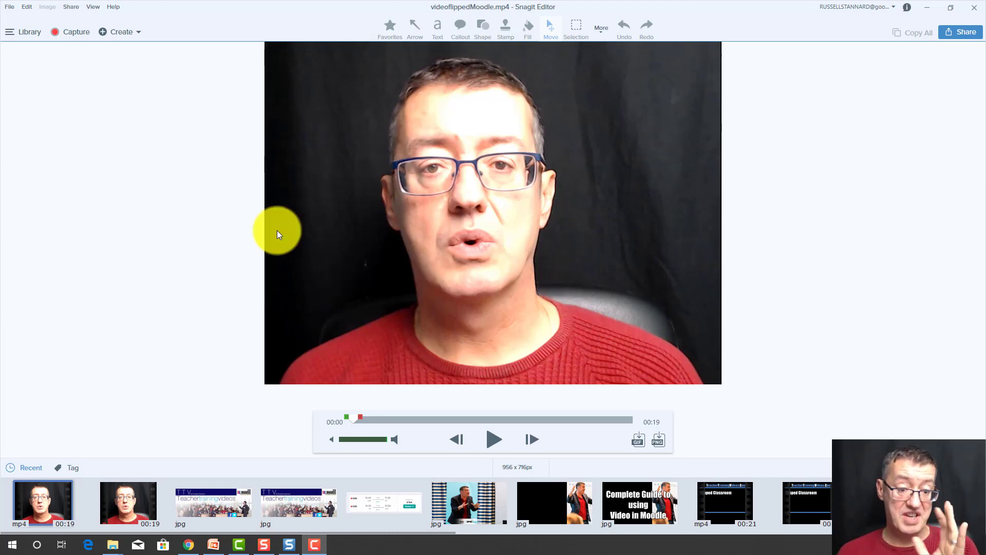
- Play back the start of the saved video and scrub through to its end to check it
{"action": "left_click", "coordinate": [494, 440]}
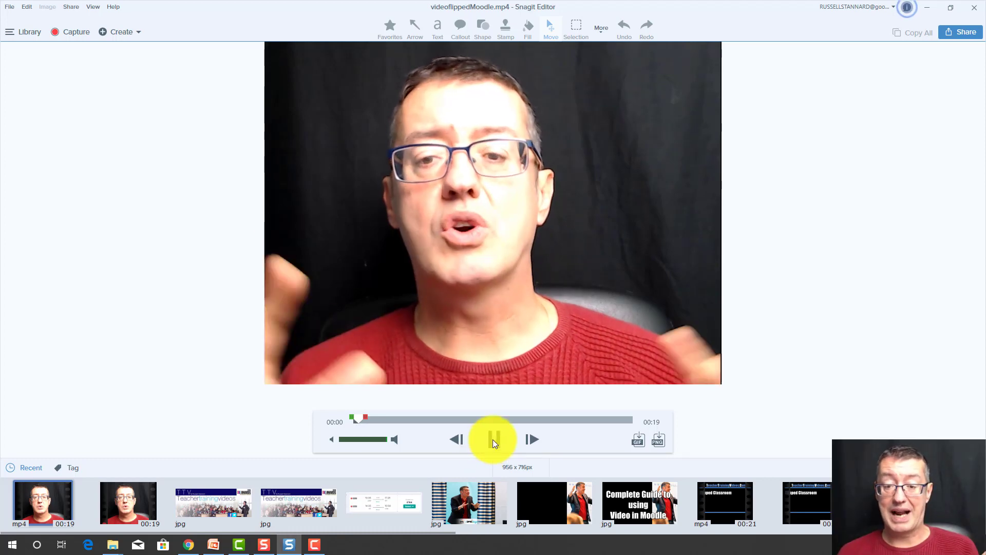
{"action": "left_click", "coordinate": [493, 440]}
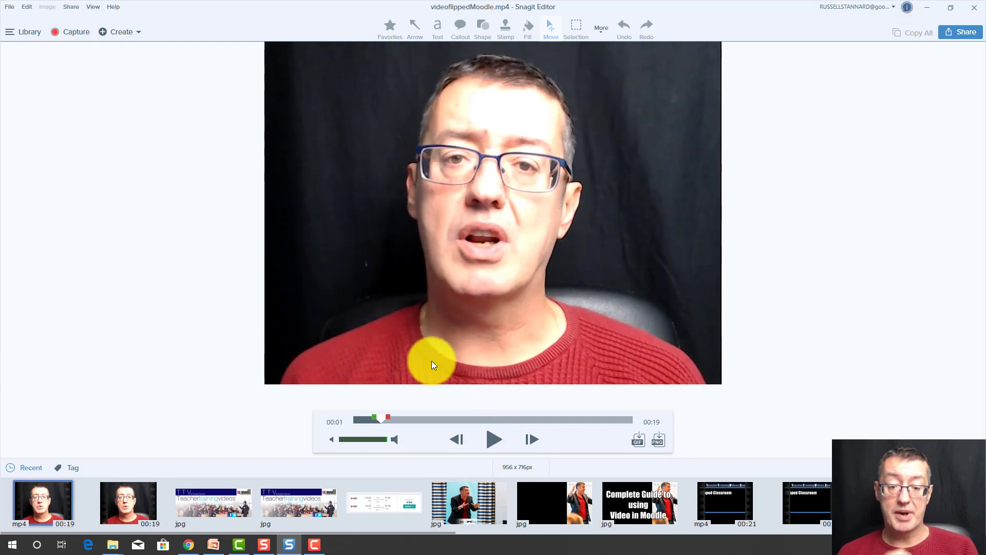
{"action": "left_click_drag", "start_coordinate": [383, 418], "coordinate": [643, 418]}
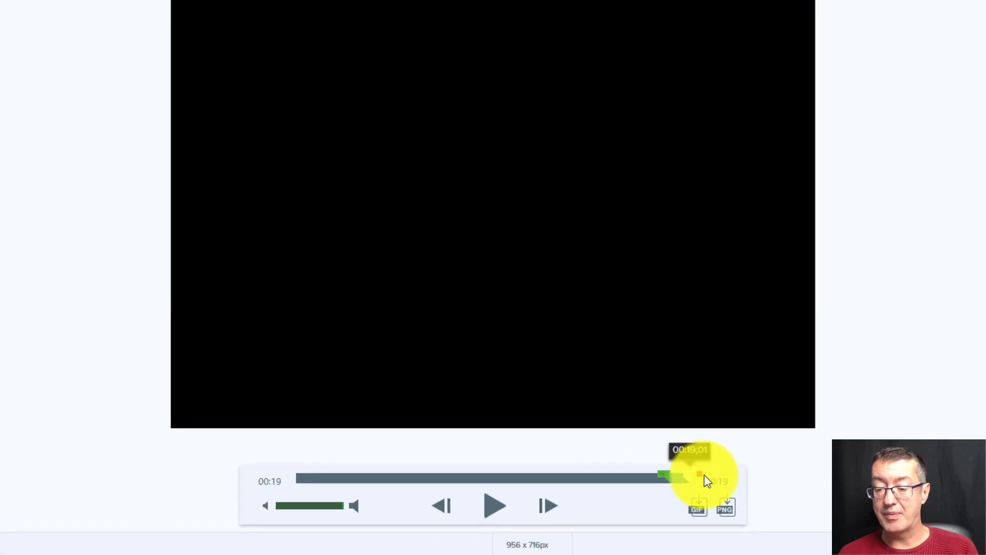
{"action": "left_click_drag", "start_coordinate": [708, 480], "coordinate": [683, 487]}
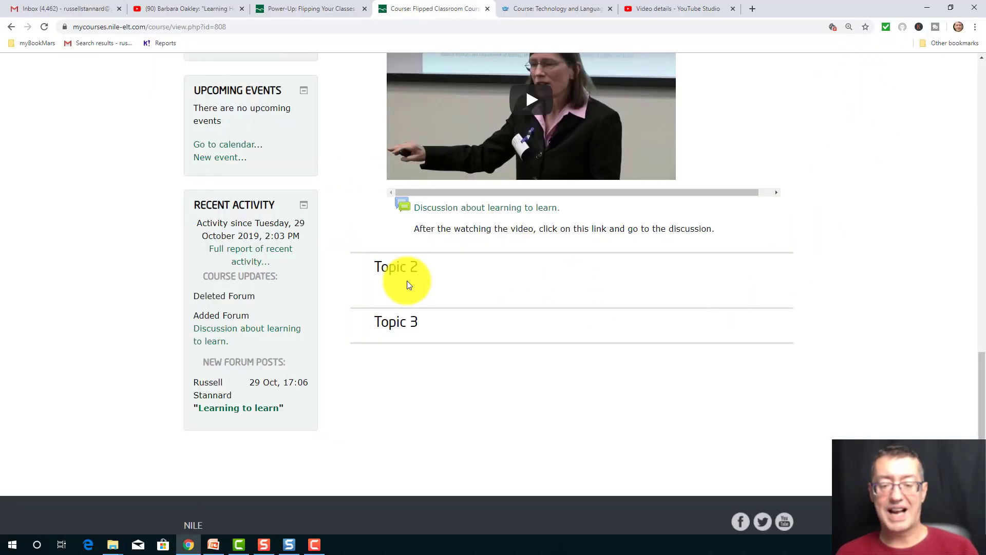
- In the Chrome browser, turn on editing for the Flipped Classroom course and open the Topic 2 section for editing
{"action": "left_click_drag", "start_coordinate": [979, 401], "coordinate": [979, 131]}
{"action": "left_click", "coordinate": [739, 140]}
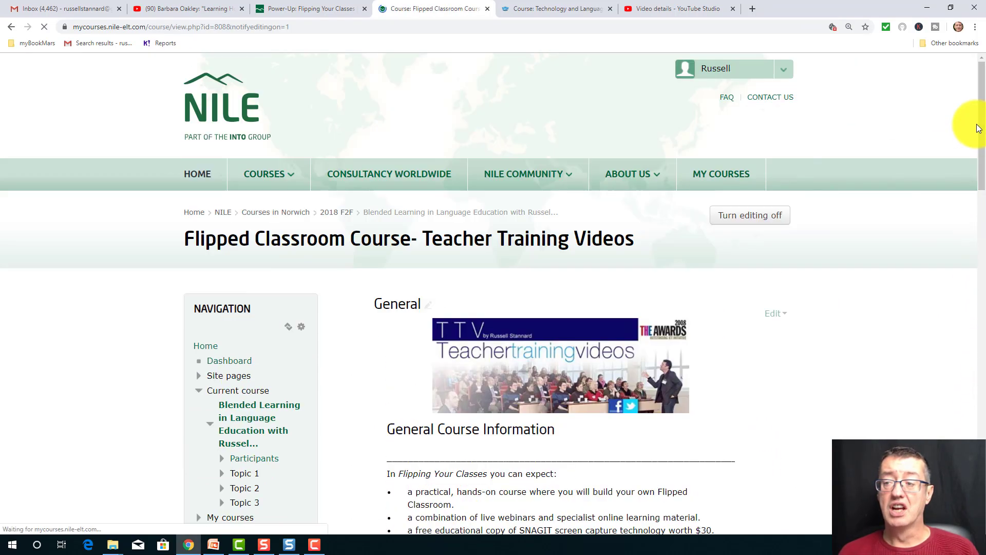
{"action": "left_click_drag", "start_coordinate": [980, 129], "coordinate": [971, 407]}
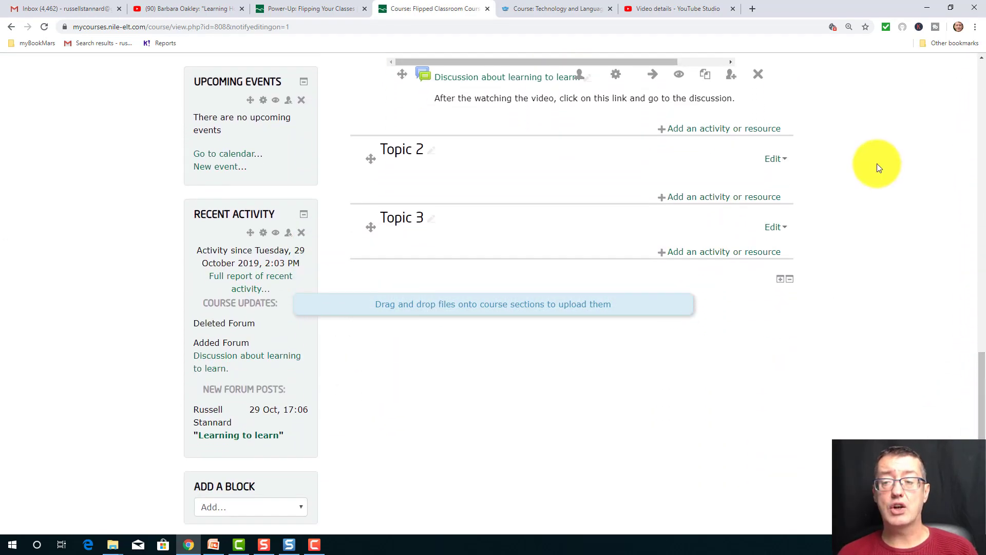
{"action": "left_click", "coordinate": [776, 162]}
{"action": "left_click", "coordinate": [763, 189]}
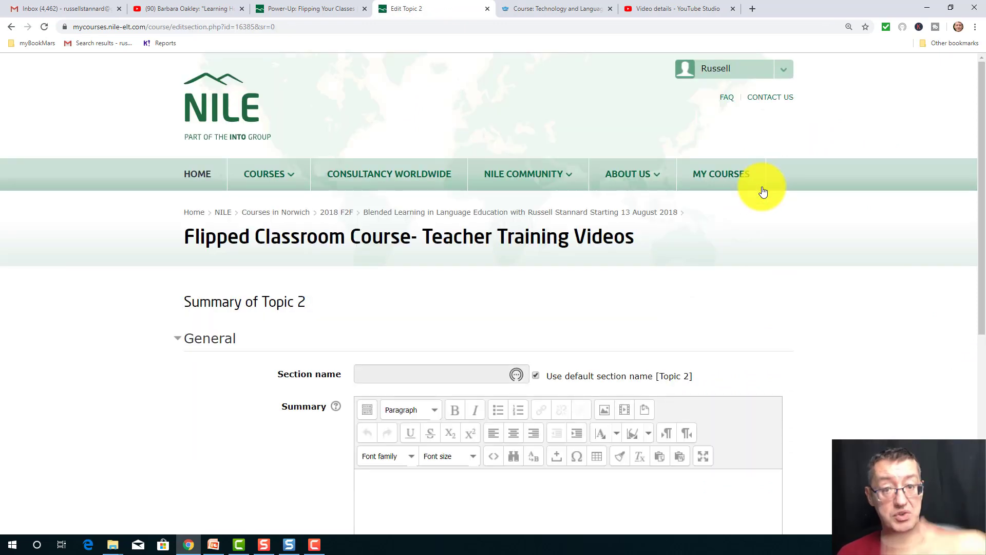
- Upload the MP4 file videoflippedMoodle from the Desktop as embedded media in the Topic 2 summary
{"action": "left_click_drag", "start_coordinate": [982, 144], "coordinate": [978, 291]}
{"action": "left_click", "coordinate": [397, 234]}
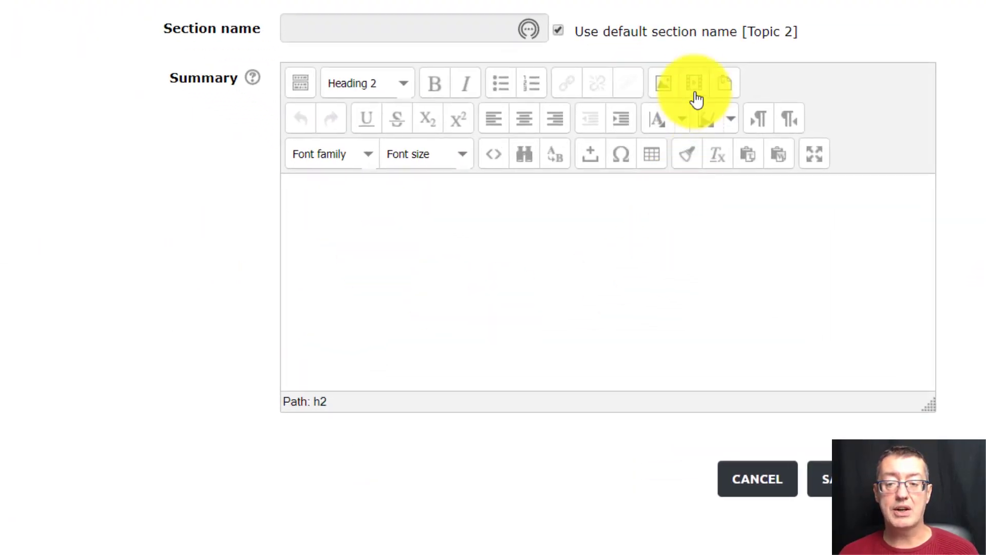
{"action": "left_click", "coordinate": [696, 86]}
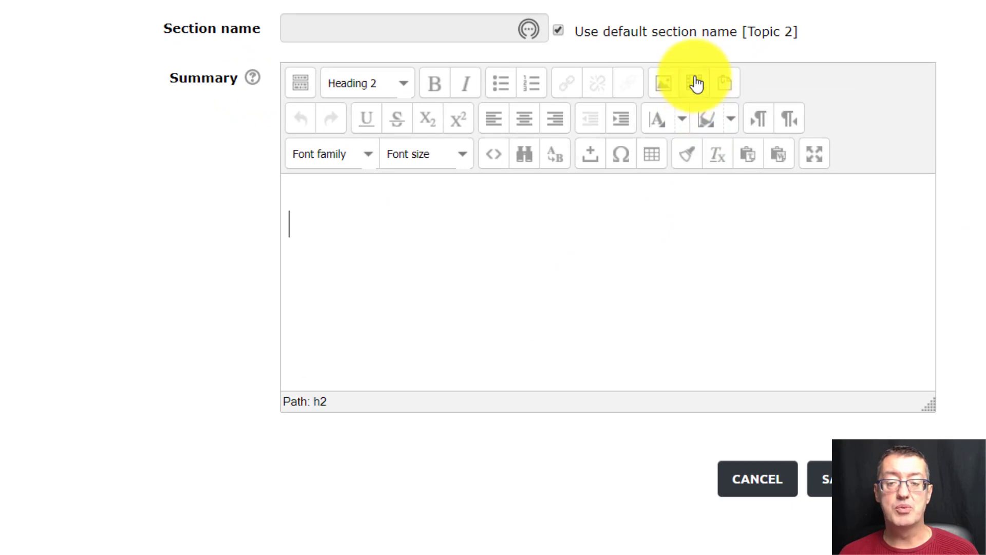
{"action": "left_click", "coordinate": [454, 141]}
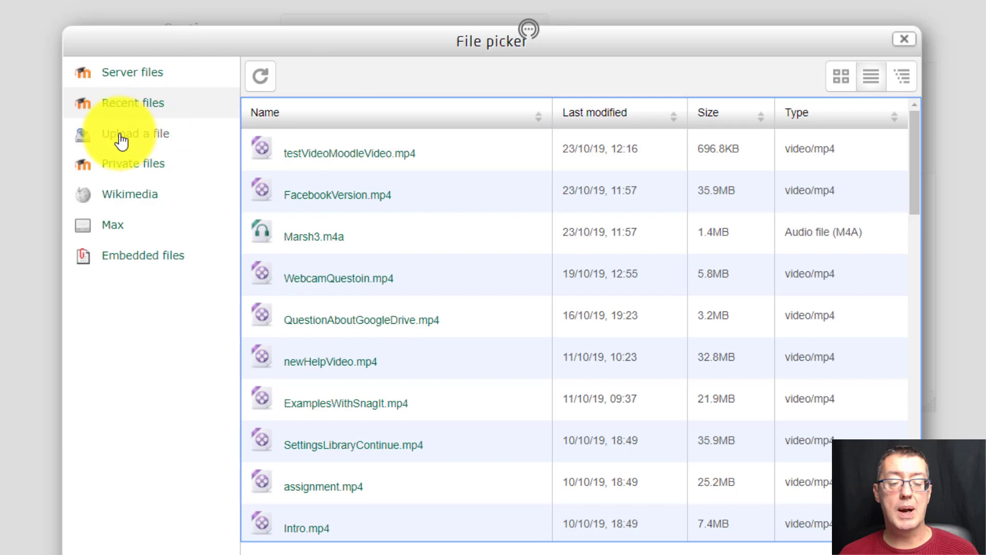
{"action": "left_click", "coordinate": [155, 137]}
{"action": "left_click", "coordinate": [546, 182]}
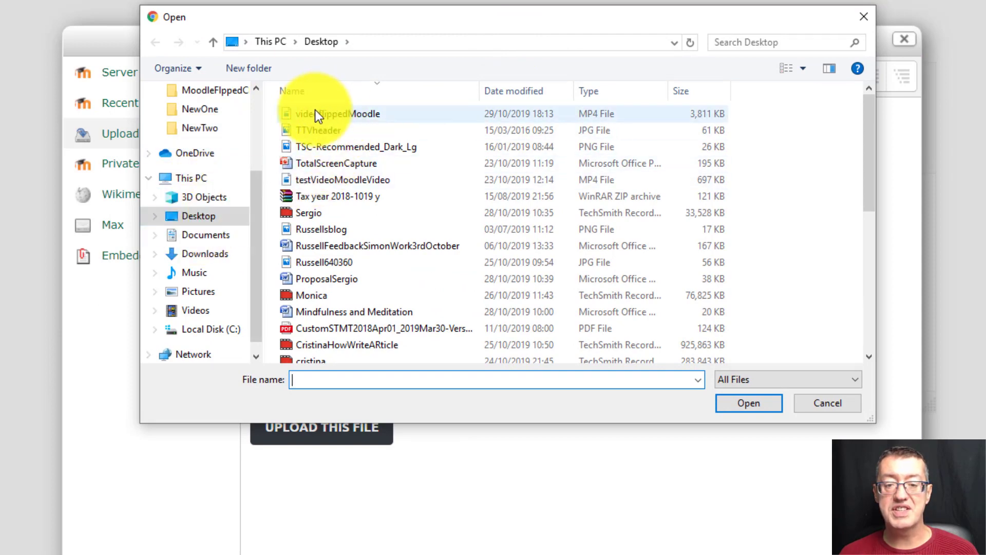
{"action": "left_click", "coordinate": [341, 115]}
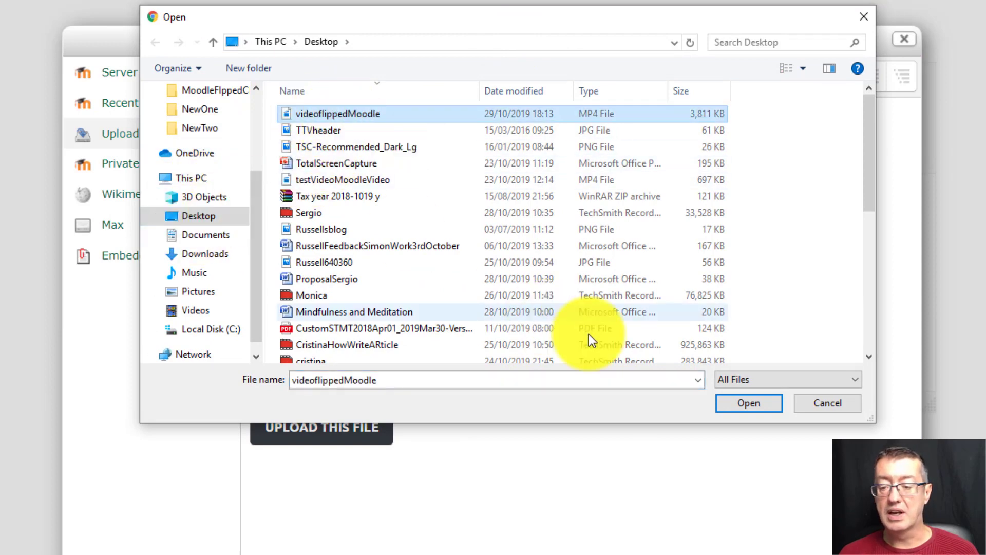
{"action": "left_click", "coordinate": [745, 406]}
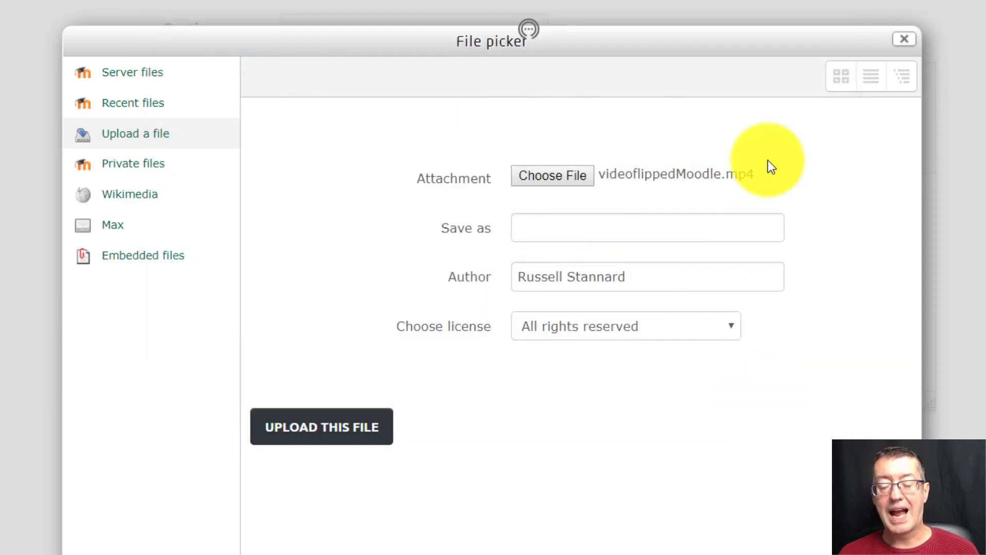
{"action": "left_click", "coordinate": [317, 430]}
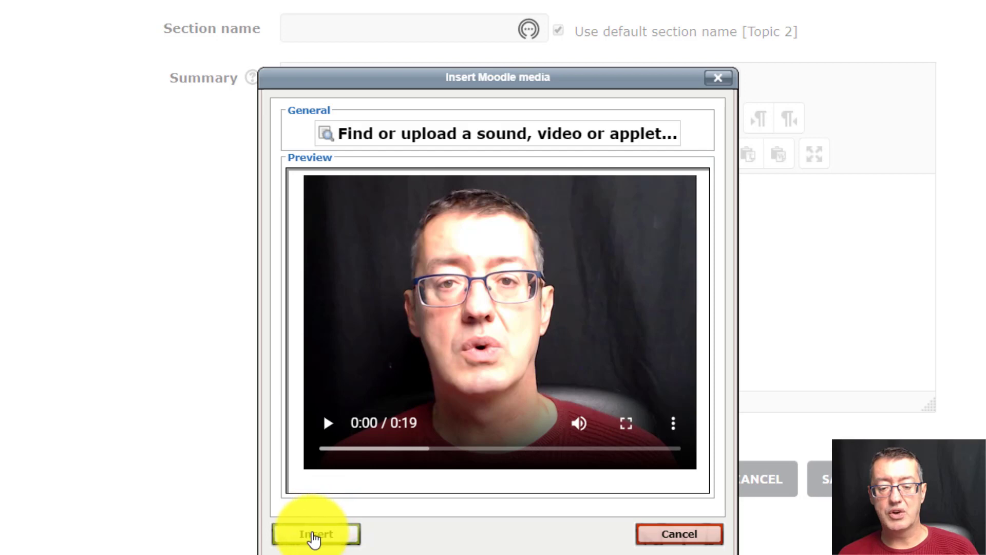
{"action": "left_click", "coordinate": [314, 534]}
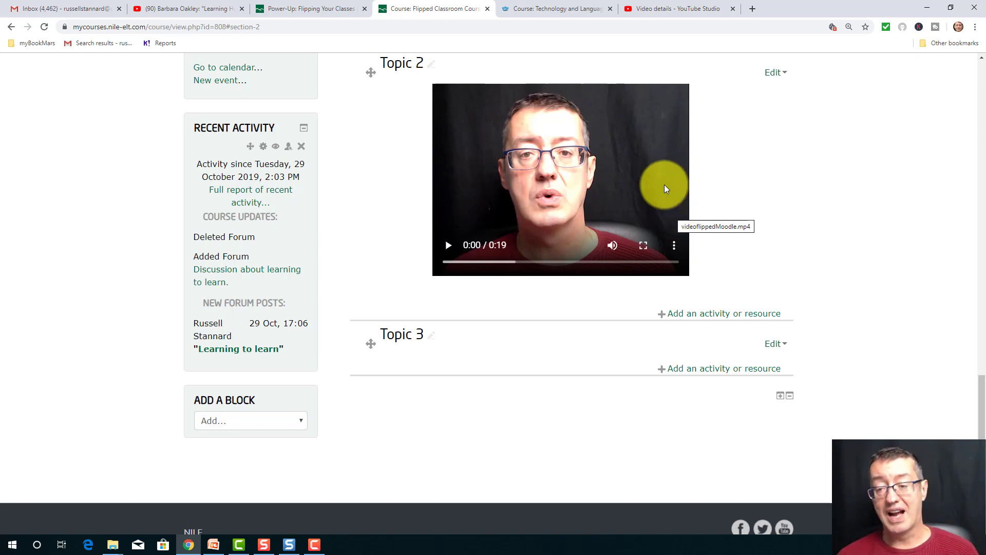
- Play the start of the embedded Topic 2 video, pause it, and skip ahead to its slide section
{"action": "left_click", "coordinate": [446, 247]}
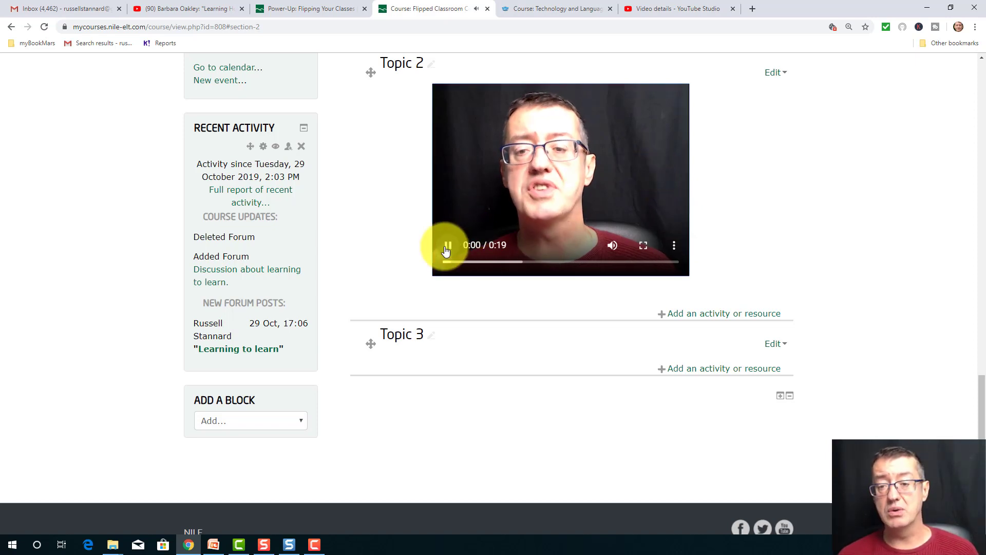
{"action": "left_click", "coordinate": [447, 248]}
{"action": "left_click_drag", "start_coordinate": [482, 263], "coordinate": [596, 266]}
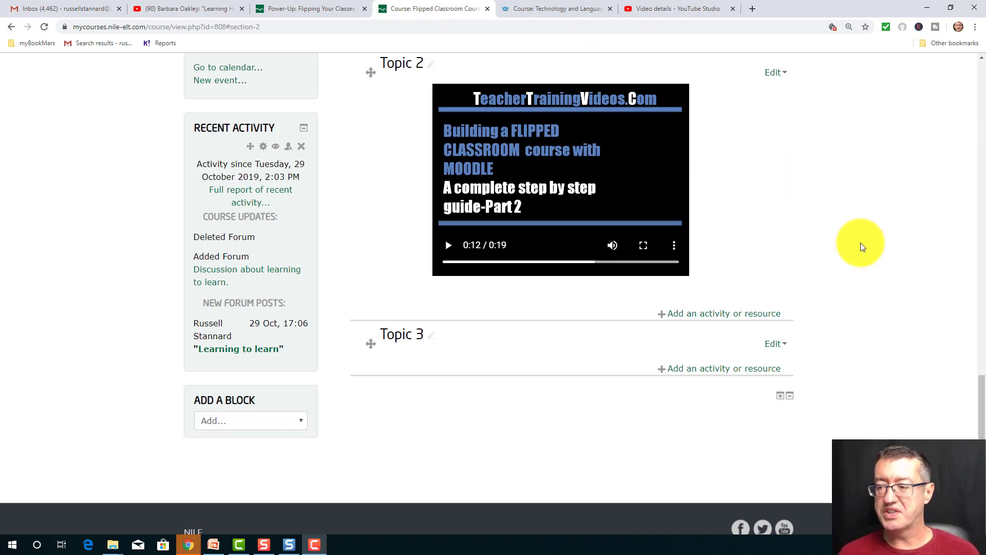
- Review Topic 1's banner and layout as a model and open the Topic 2 section for editing
{"action": "left_click_drag", "start_coordinate": [981, 427], "coordinate": [956, 299]}
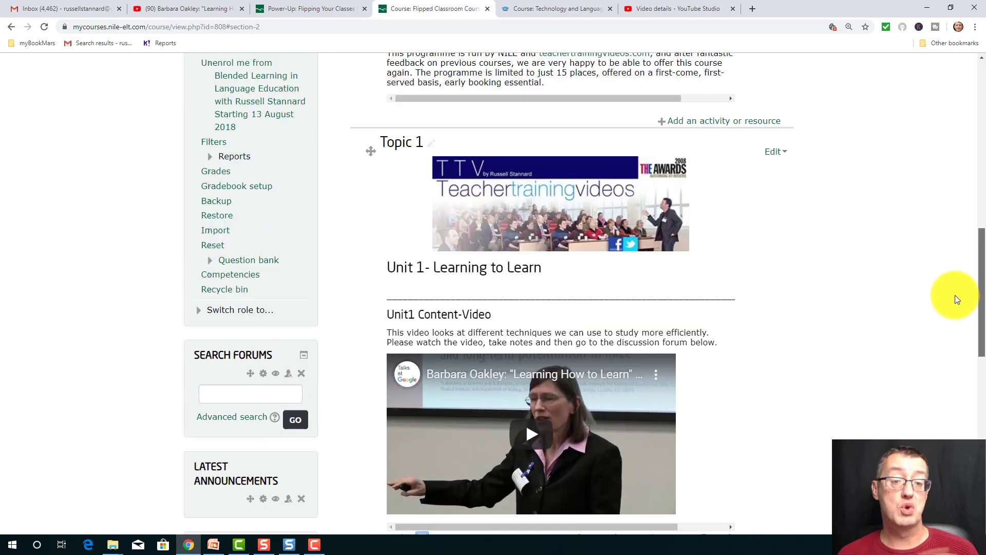
{"action": "left_click_drag", "start_coordinate": [956, 297], "coordinate": [935, 429]}
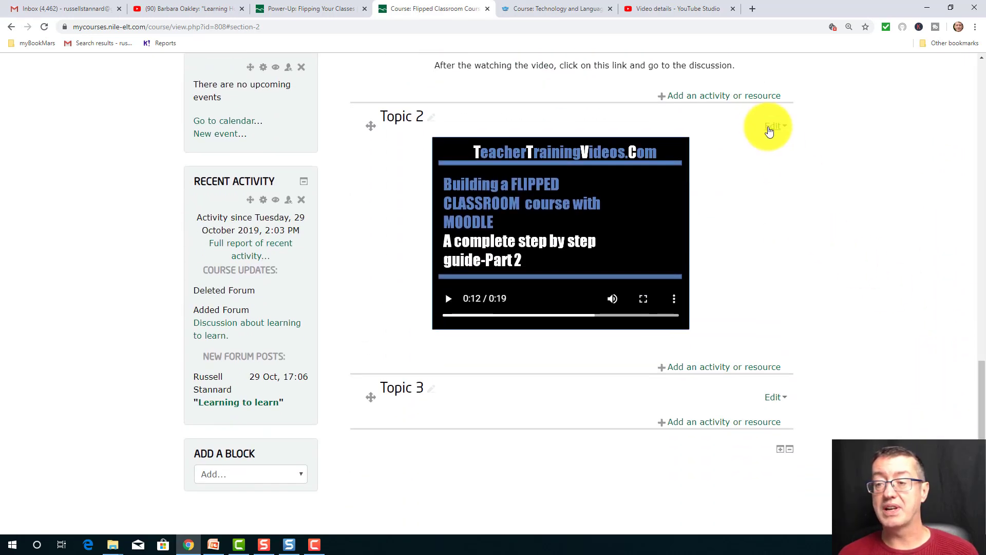
{"action": "left_click", "coordinate": [770, 129]}
{"action": "left_click", "coordinate": [749, 158]}
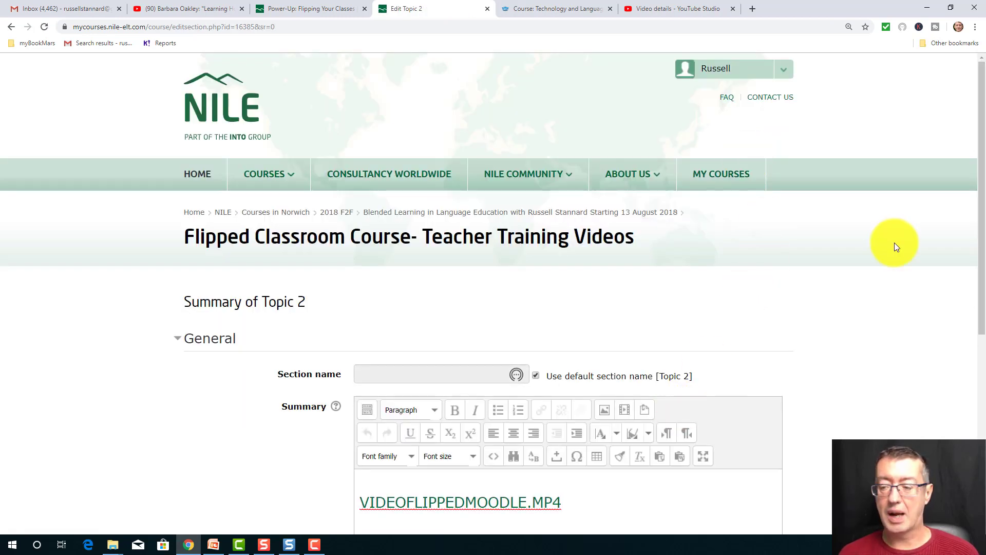
- Insert the recently used image bannerTTV500.jpg above the video link in the summary, without an image description
{"action": "left_click_drag", "start_coordinate": [979, 230], "coordinate": [958, 359]}
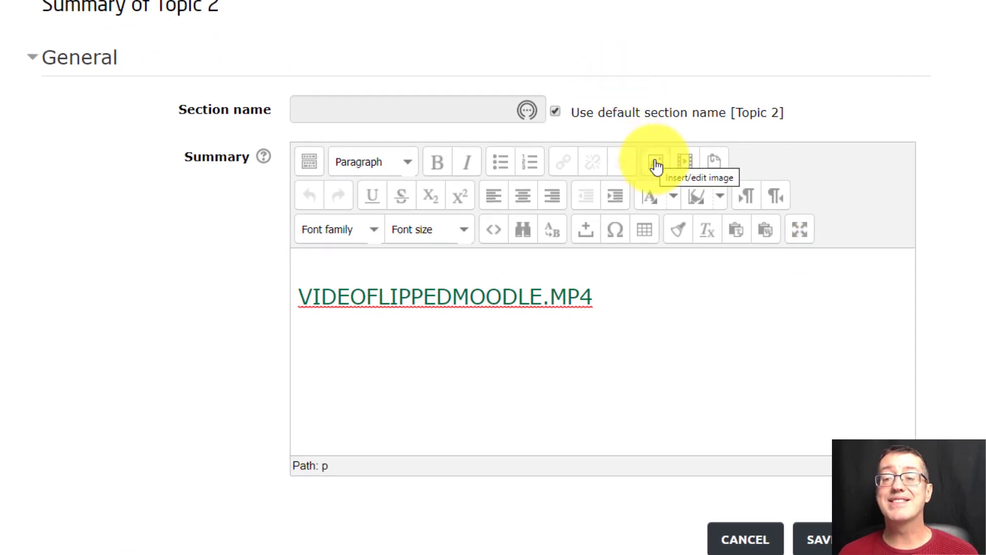
{"action": "left_click", "coordinate": [655, 165]}
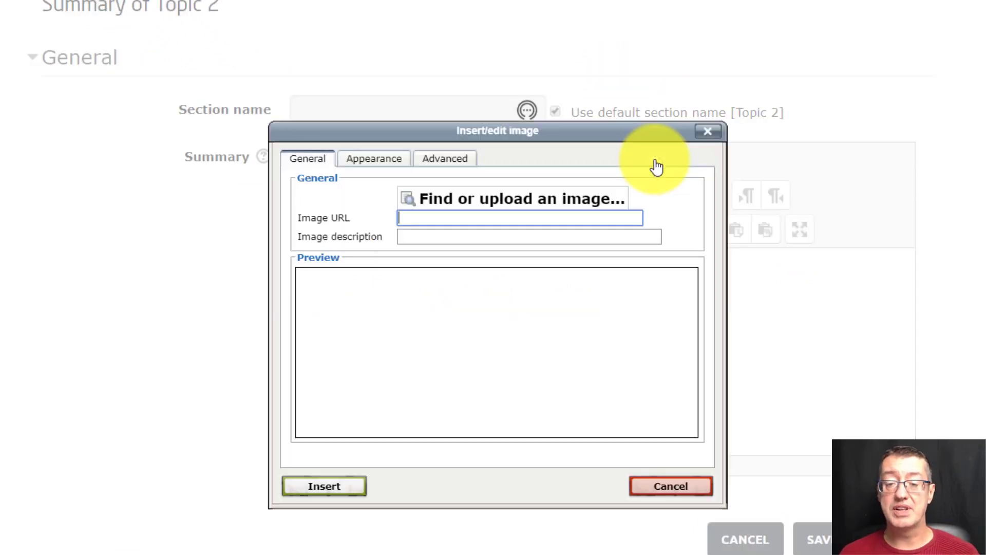
{"action": "left_click", "coordinate": [478, 204]}
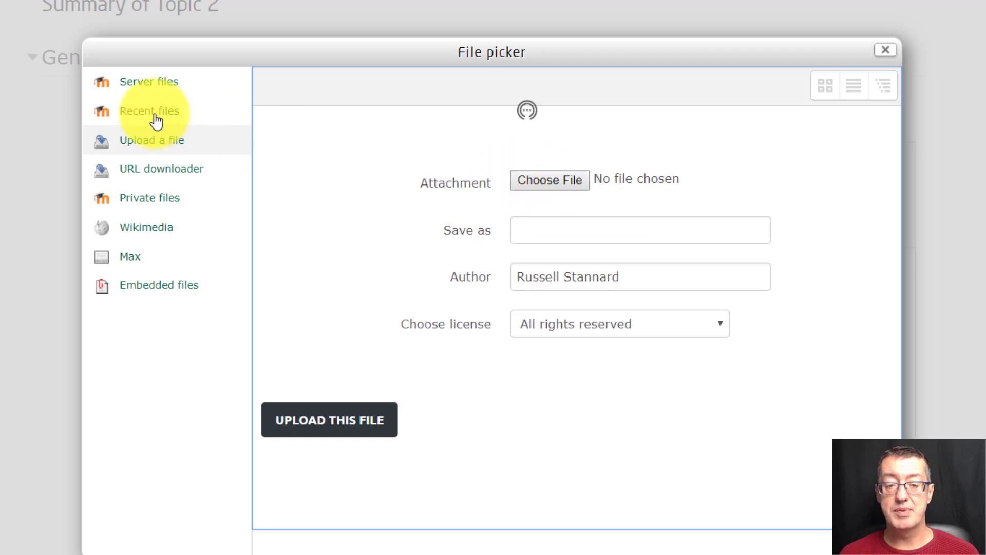
{"action": "left_click", "coordinate": [138, 116]}
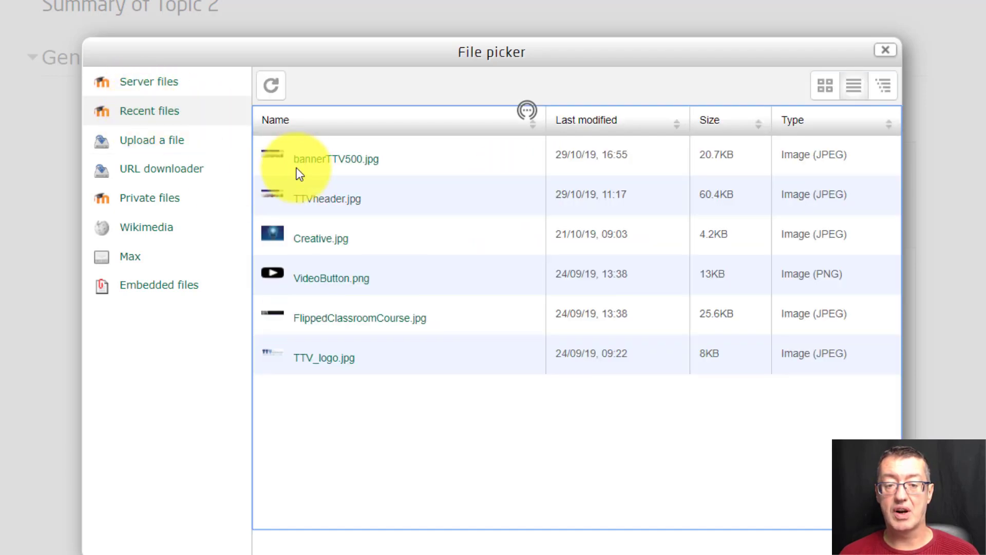
{"action": "left_click", "coordinate": [297, 159]}
{"action": "left_click", "coordinate": [521, 247]}
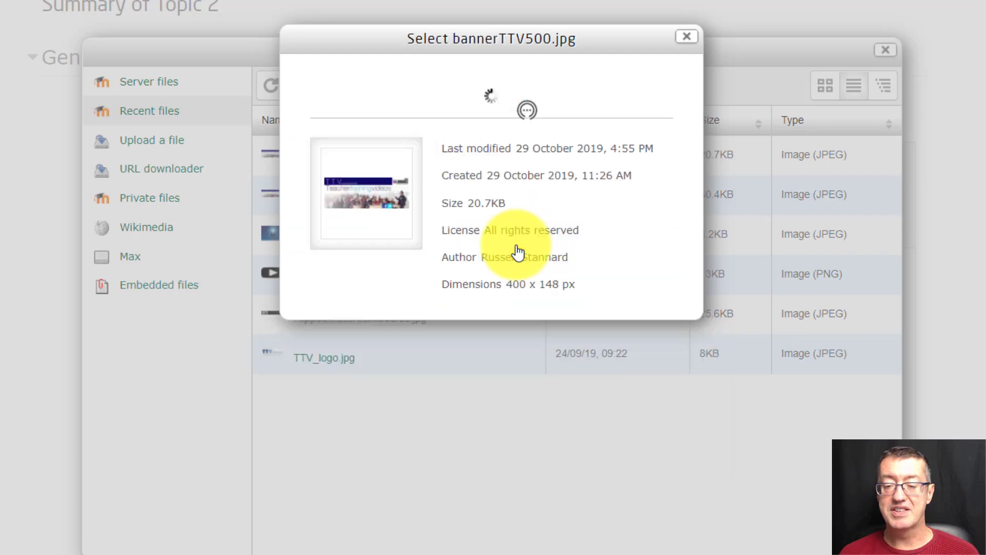
{"action": "left_click", "coordinate": [331, 488]}
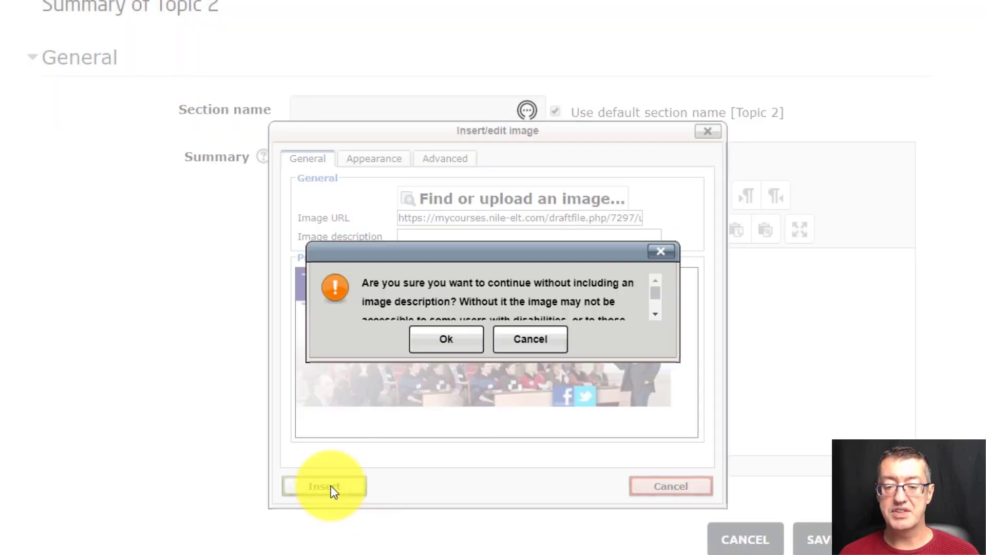
{"action": "left_click", "coordinate": [433, 343]}
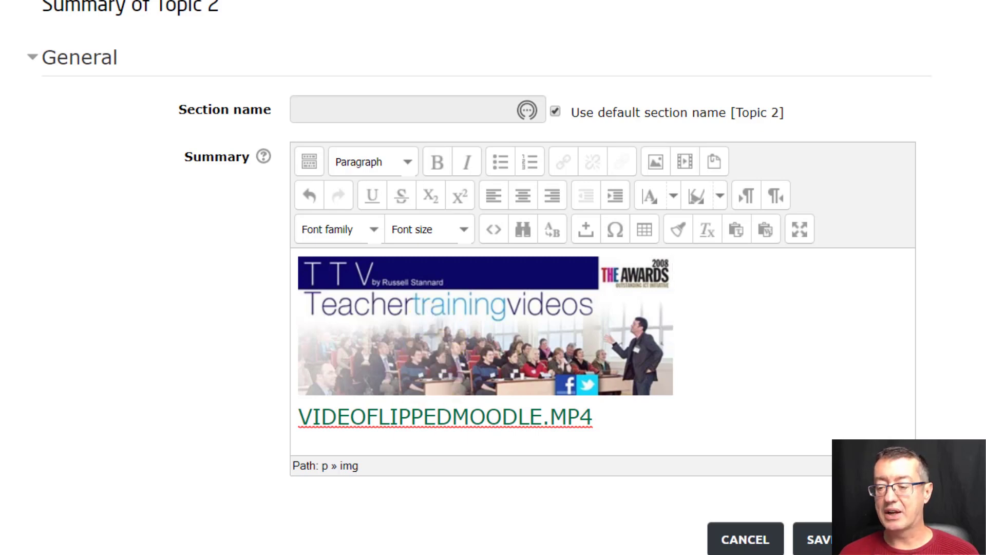
- Centre the banner image in the Topic 2 summary and save the section
{"action": "left_click", "coordinate": [694, 309]}
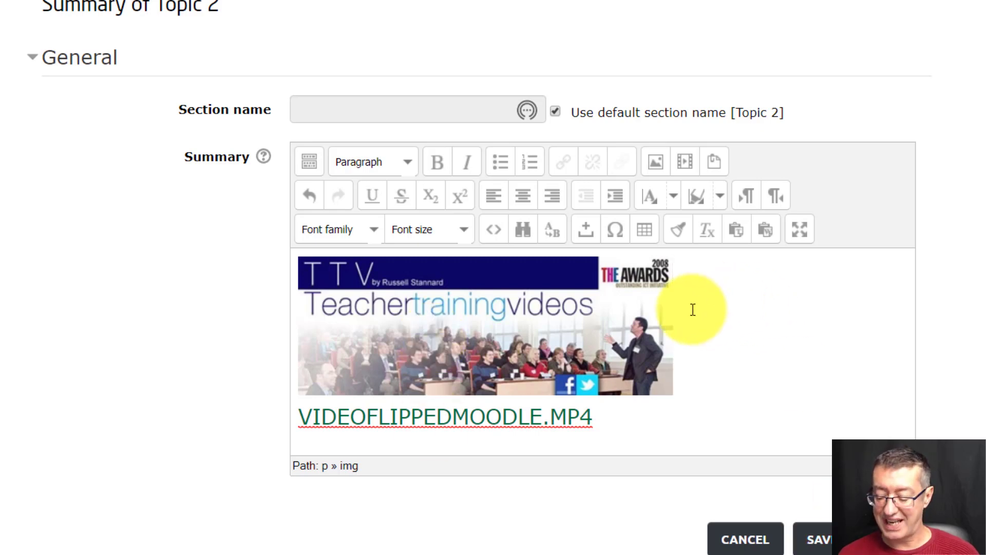
{"action": "left_click", "coordinate": [693, 309]}
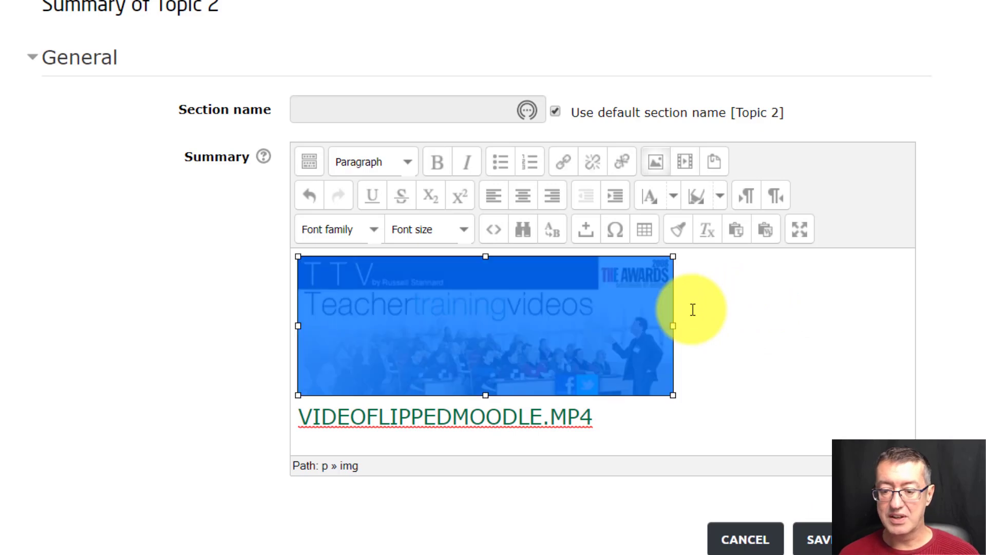
{"action": "left_click", "coordinate": [524, 196]}
{"action": "left_click", "coordinate": [842, 539]}
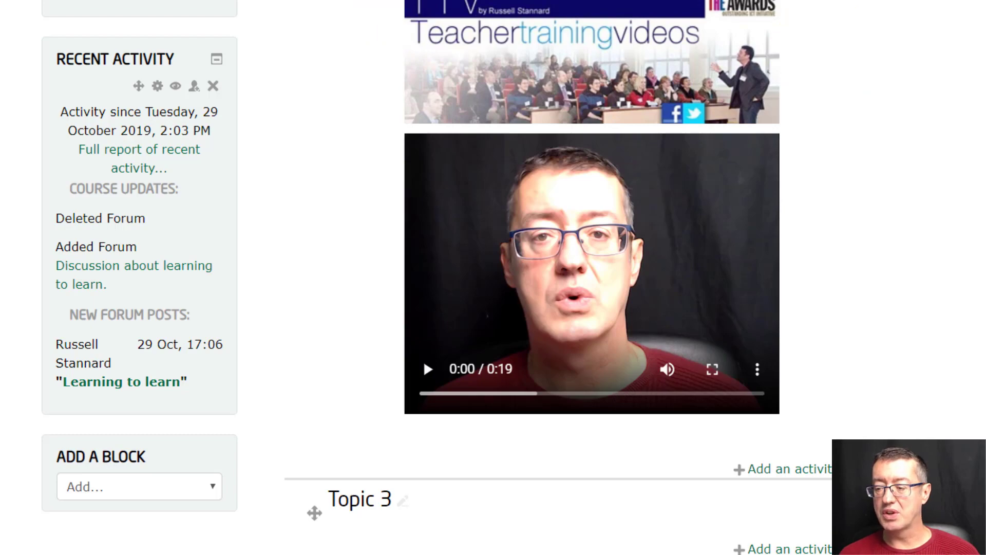
- Compare the page with Topic 1's unit heading and reopen the Topic 2 section for editing
{"action": "scroll", "coordinate": [591, 278], "scroll_direction": "up", "scroll_amount": 15}
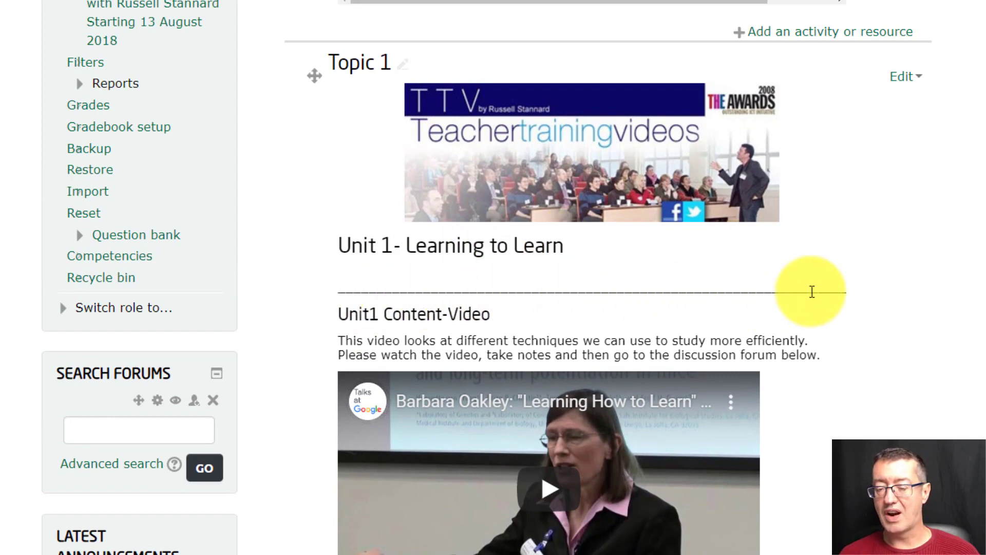
{"action": "scroll", "coordinate": [608, 277], "scroll_direction": "down", "scroll_amount": 10}
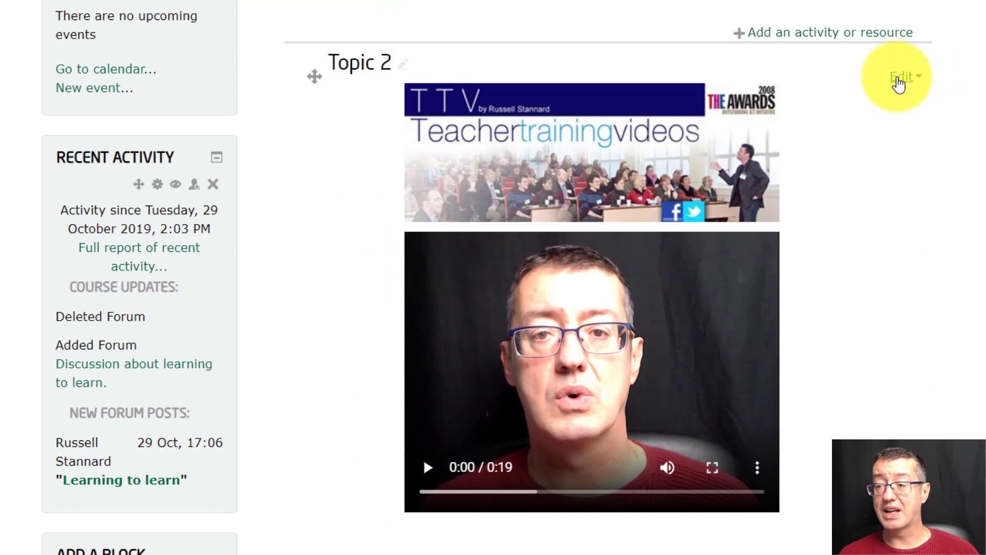
{"action": "left_click", "coordinate": [904, 77]}
{"action": "left_click", "coordinate": [883, 123]}
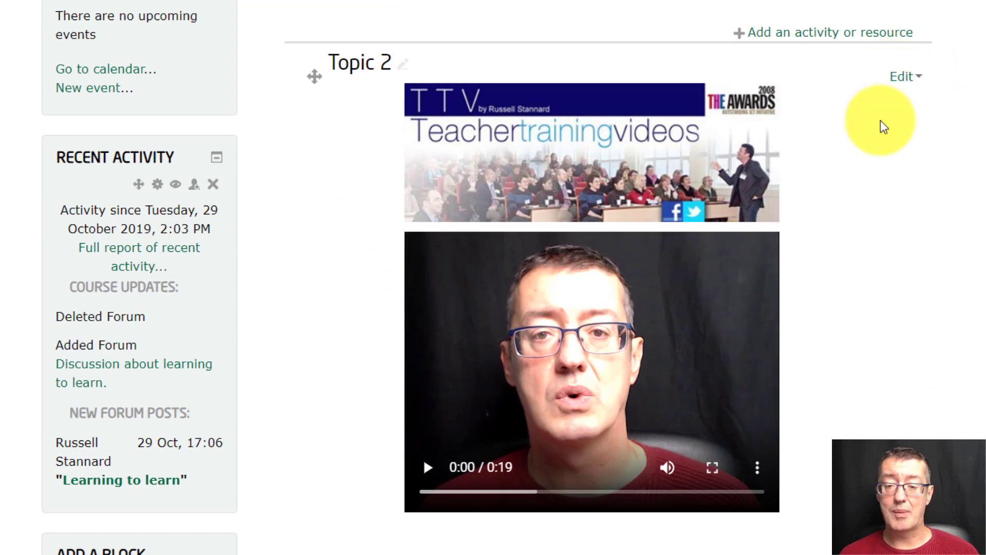
- Add the line "Unit 2- Theory of Flipped Learning" between the banner and the video link in the summary
{"action": "scroll", "coordinate": [905, 321], "scroll_direction": "down", "scroll_amount": 7}
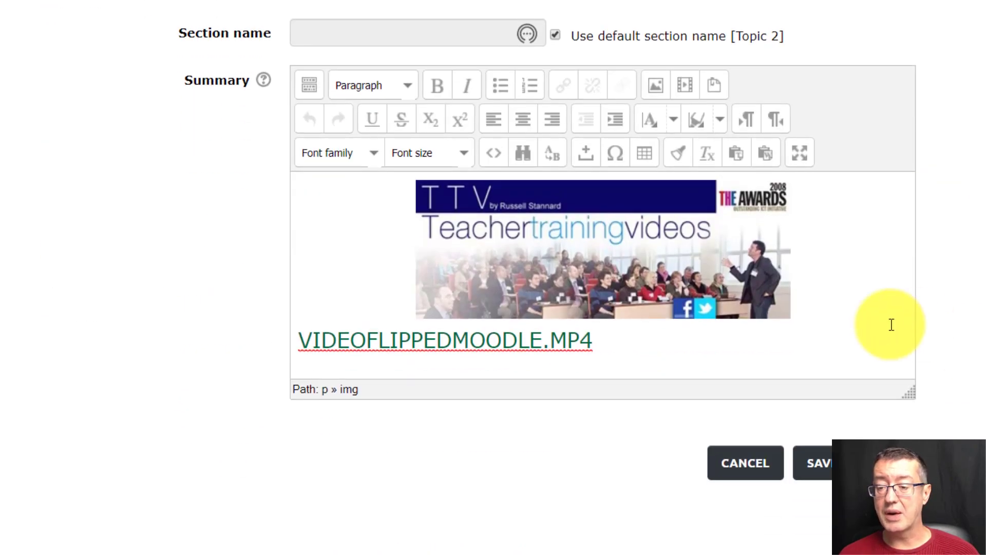
{"action": "key", "text": "Return"}
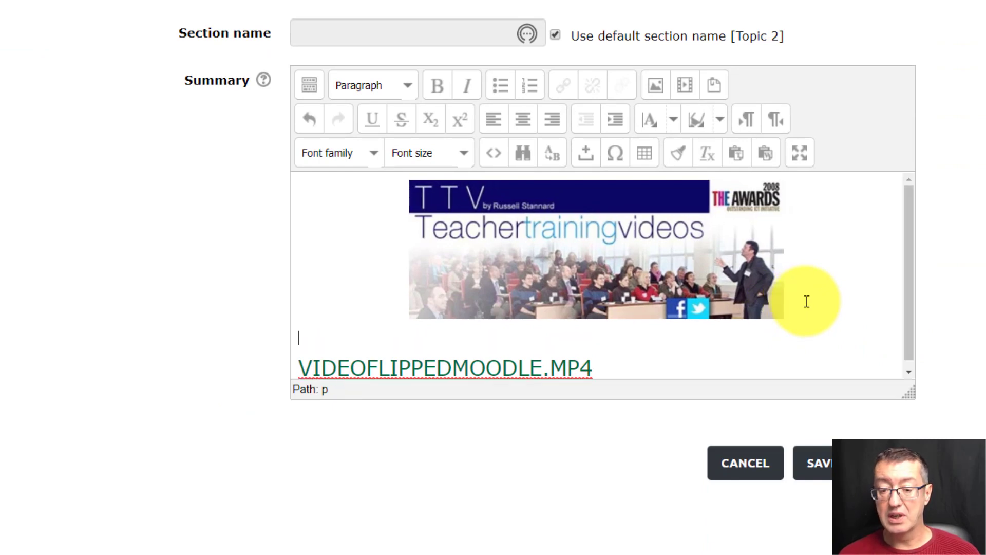
{"action": "type", "text": "Unit"}
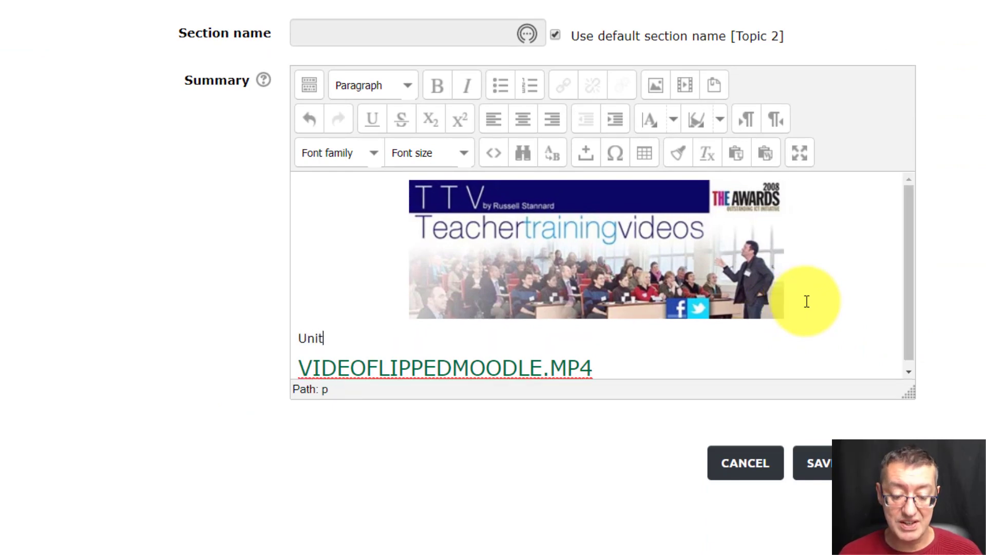
{"action": "type", "text": " 2- "}
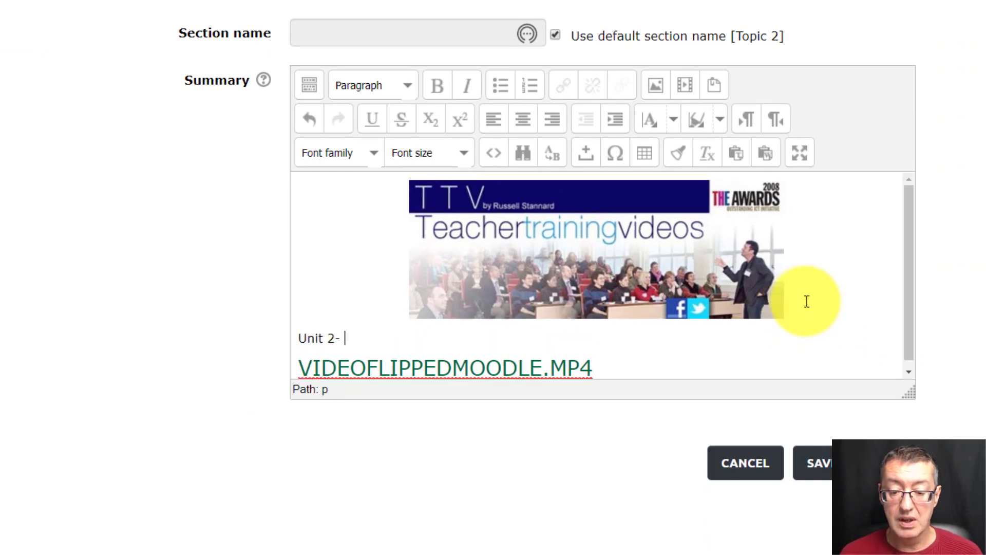
{"action": "type", "text": "Theory of "}
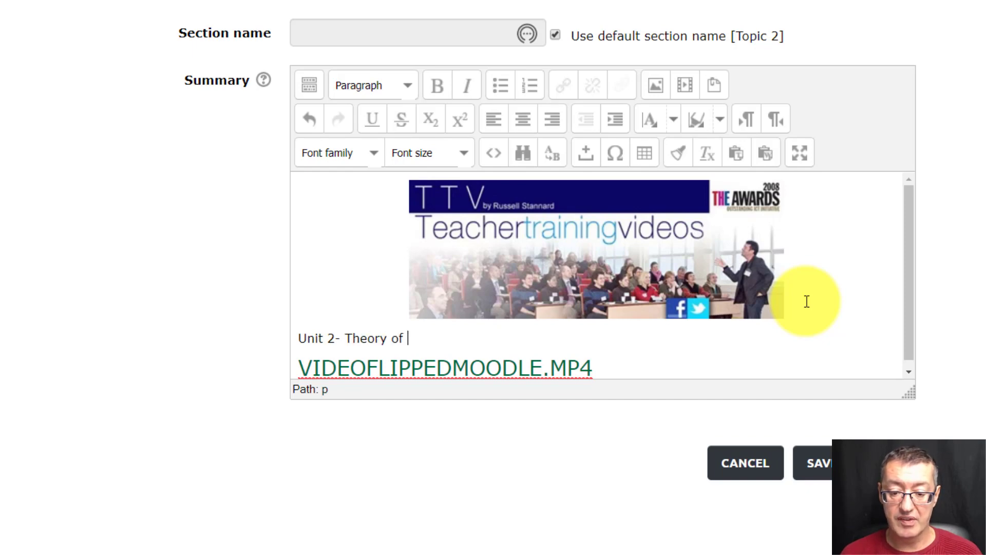
{"action": "type", "text": "Flipped Learning"}
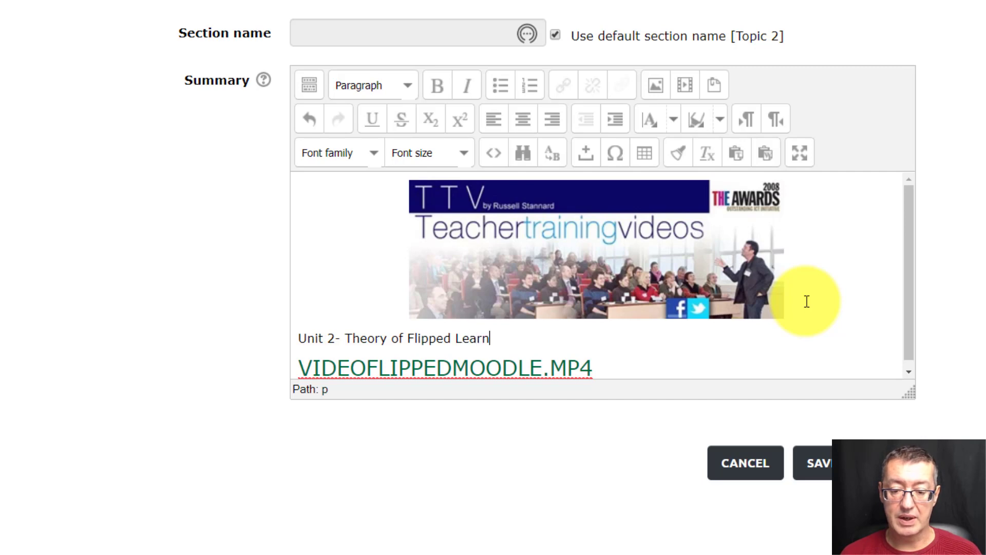
- Format the Unit 2 title line as Heading 2 and place the cursor at its end
{"action": "left_click_drag", "start_coordinate": [513, 338], "coordinate": [296, 338]}
{"action": "left_click", "coordinate": [409, 86]}
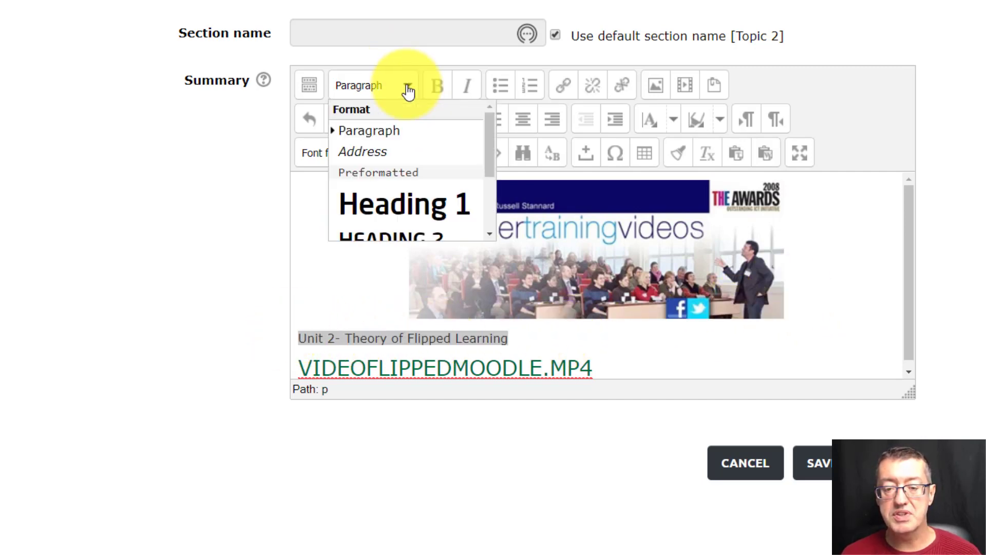
{"action": "left_click_drag", "start_coordinate": [489, 155], "coordinate": [496, 184]}
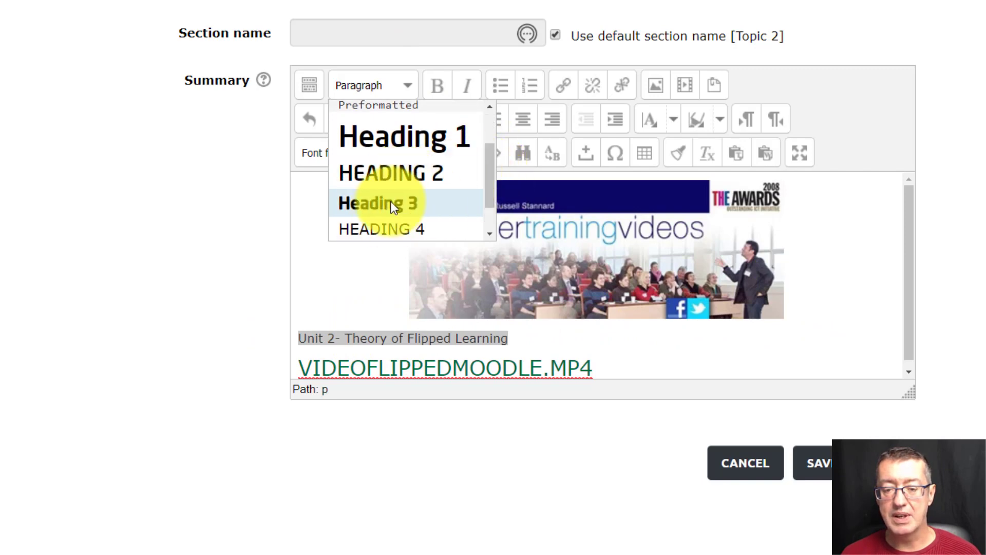
{"action": "left_click", "coordinate": [390, 174]}
{"action": "left_click", "coordinate": [754, 338]}
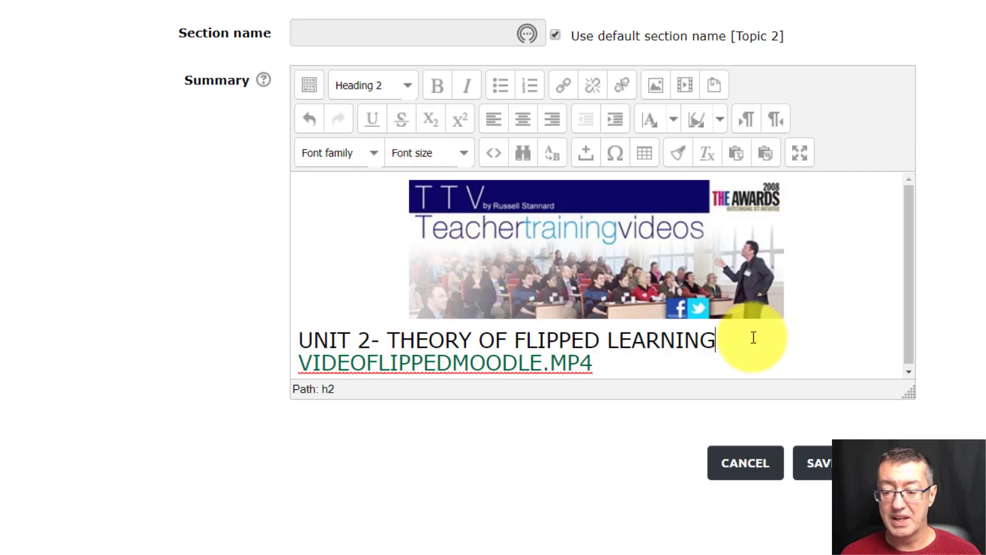
- Add the line "Unit 2 Course Content-Video" between the Unit 2 title and the video link, leaving a blank line above it
{"action": "key", "text": "Return"}
{"action": "key", "text": "Return"}
{"action": "type", "text": "Cours"}
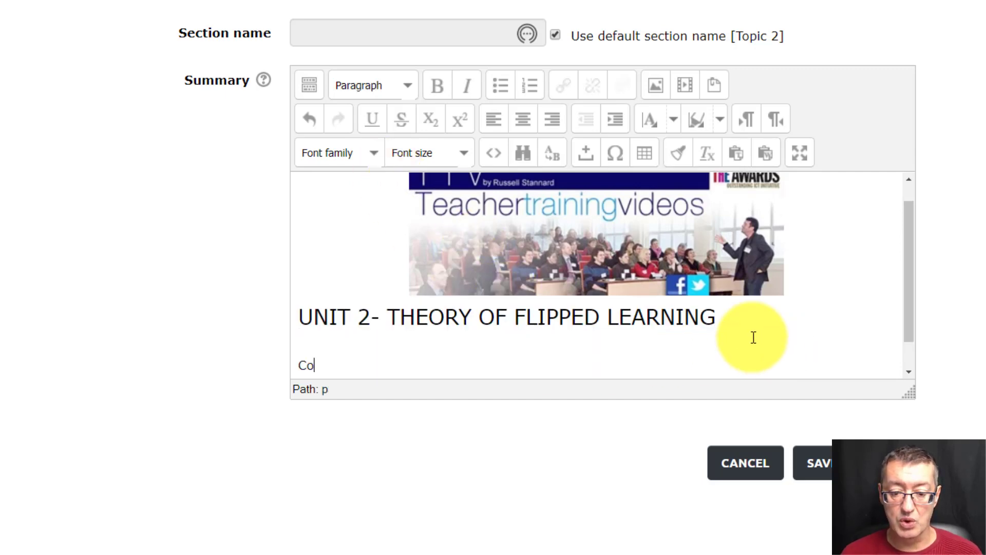
{"action": "key", "text": "BackSpace"}
{"action": "key", "text": "BackSpace"}
{"action": "key", "text": "BackSpace"}
{"action": "key", "text": "BackSpace"}
{"action": "key", "text": "BackSpace"}
{"action": "type", "text": "Uni"}
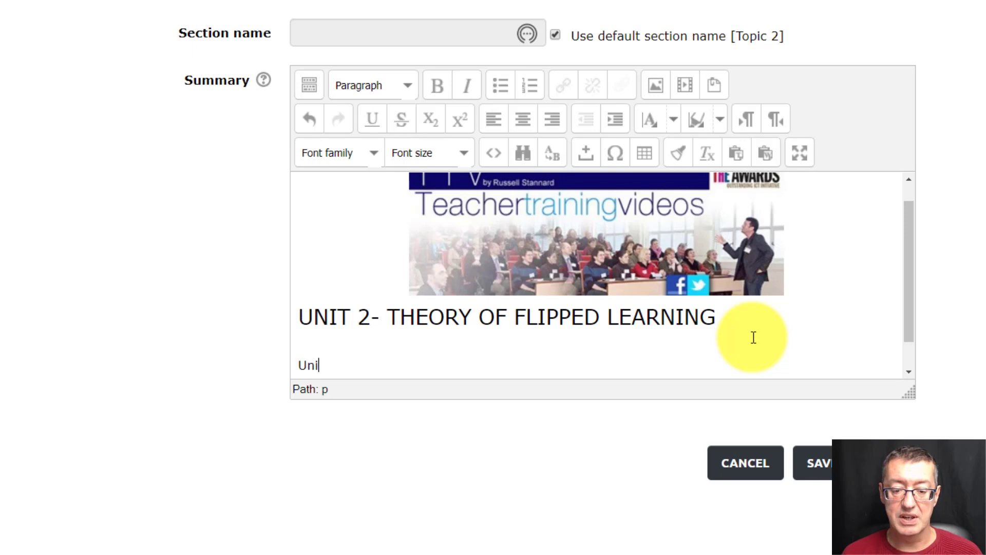
{"action": "type", "text": "t 2 Course "}
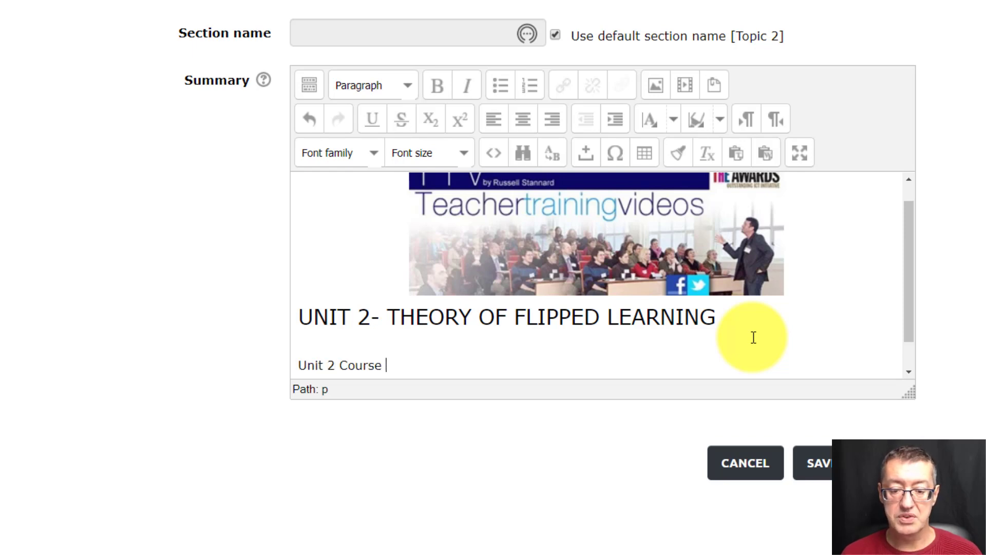
{"action": "type", "text": "Content-Video"}
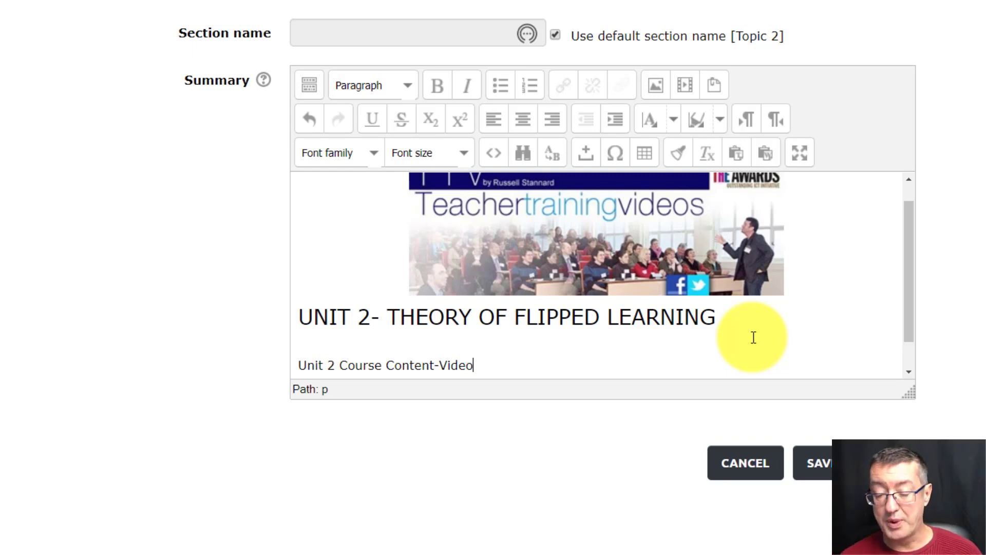
{"action": "key", "text": "Return"}
- Format the "Unit 2 Course Content-Video" line as Heading 3 and save the section
{"action": "left_click_drag", "start_coordinate": [488, 340], "coordinate": [261, 342]}
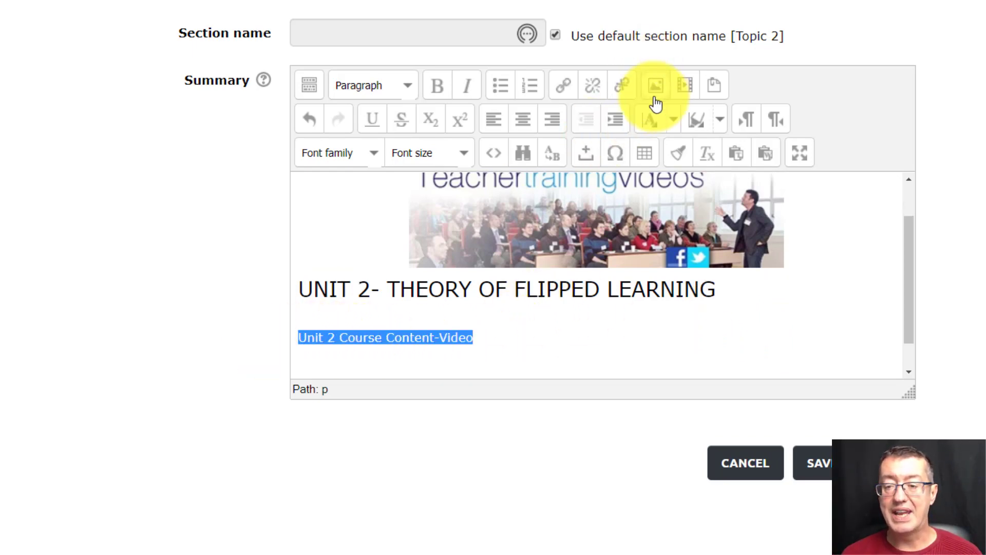
{"action": "left_click", "coordinate": [408, 88]}
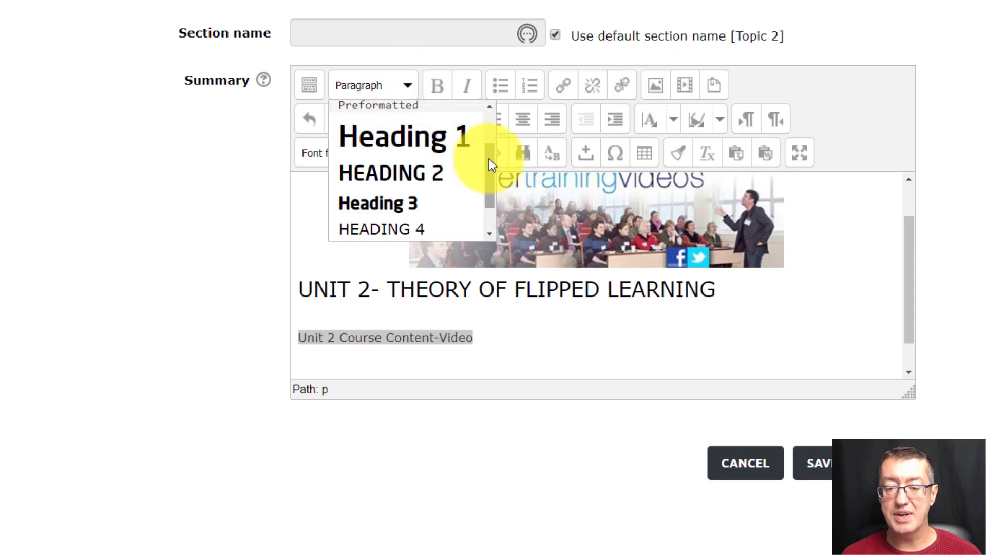
{"action": "left_click_drag", "start_coordinate": [489, 158], "coordinate": [491, 180]}
{"action": "left_click", "coordinate": [368, 175]}
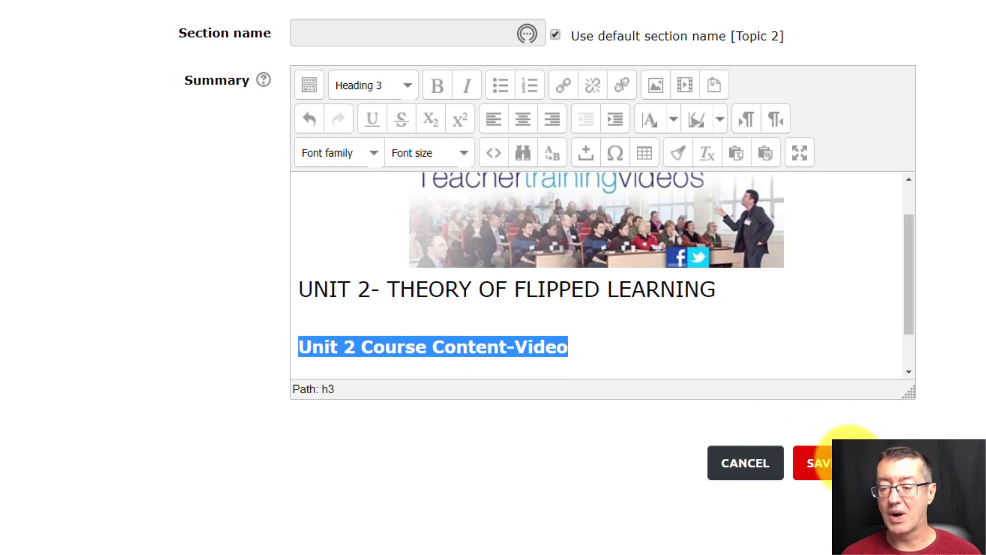
{"action": "left_click", "coordinate": [850, 460]}
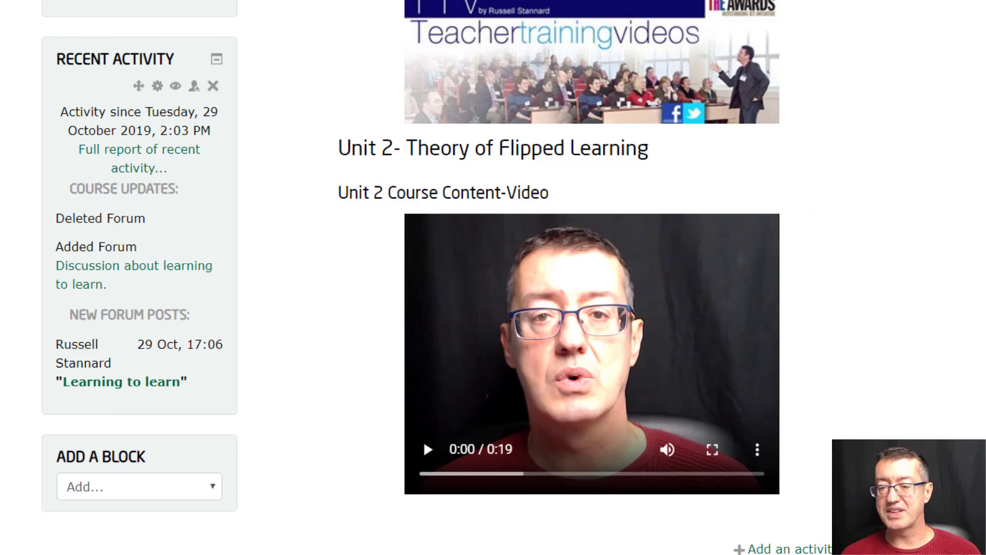
- Insert a full-width underscore divider line directly below the Unit 2 title in the Topic 2 summary and save the section
{"action": "scroll", "coordinate": [59, 187], "scroll_direction": "up", "scroll_amount": 10}
{"action": "scroll", "coordinate": [76, 177], "scroll_direction": "down", "scroll_amount": 5}
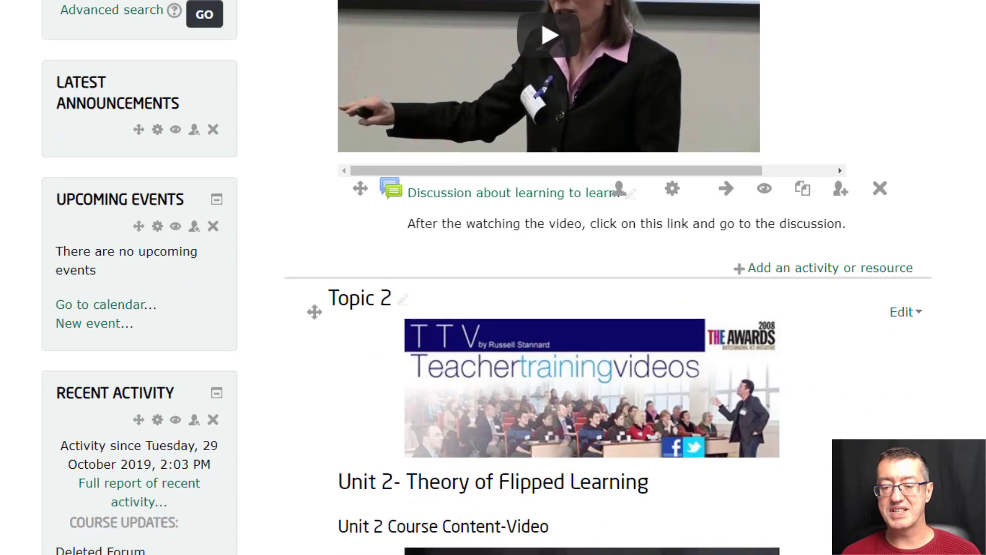
{"action": "scroll", "coordinate": [76, 178], "scroll_direction": "down", "scroll_amount": 3}
{"action": "left_click", "coordinate": [904, 138]}
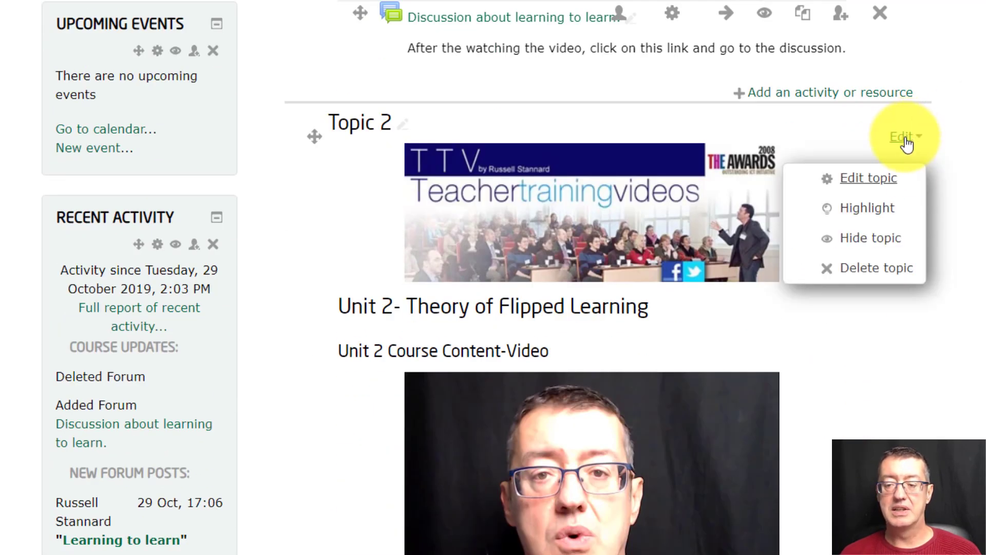
{"action": "left_click", "coordinate": [869, 179]}
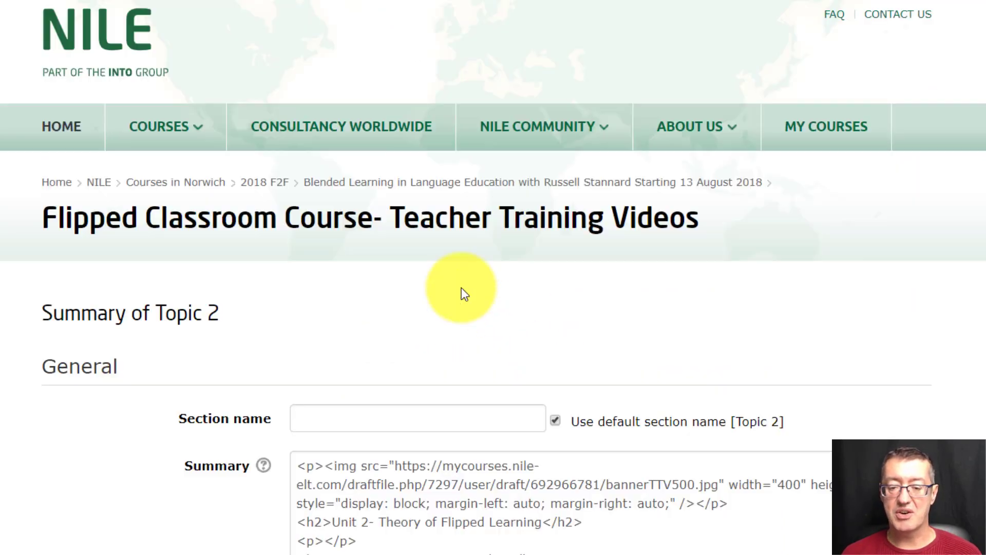
{"action": "scroll", "coordinate": [736, 269], "scroll_direction": "down", "scroll_amount": 8}
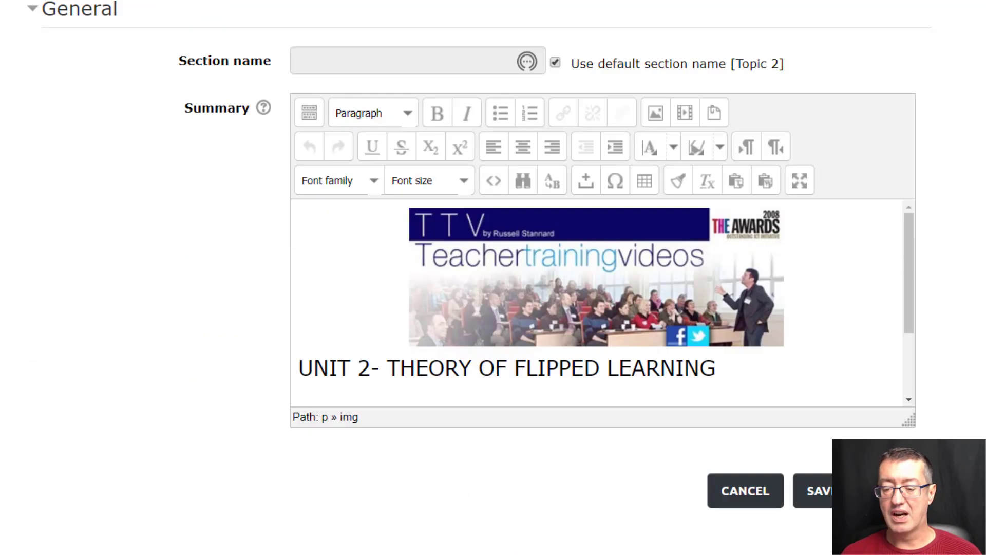
{"action": "left_click", "coordinate": [721, 296]}
{"action": "key", "text": "Return"}
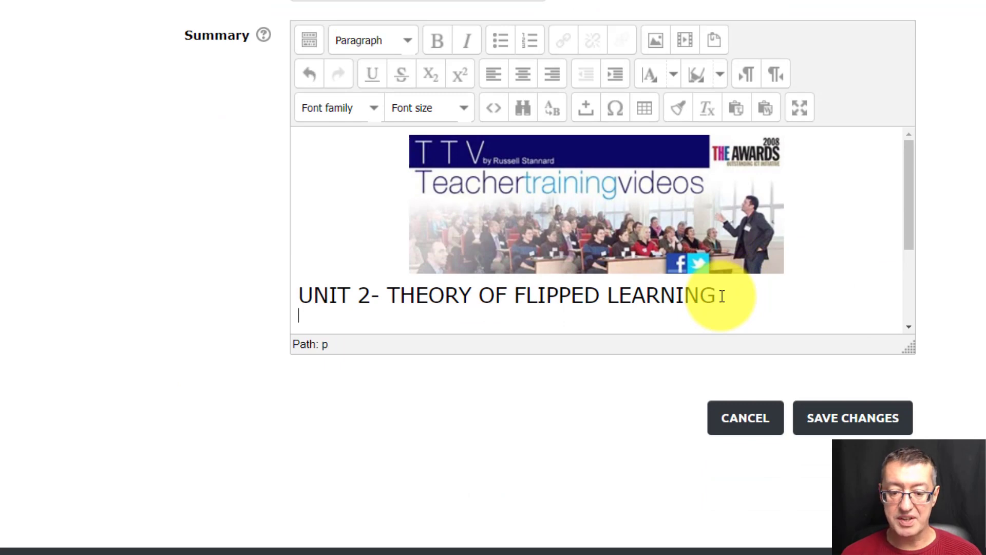
{"action": "type", "text": "___________________"}
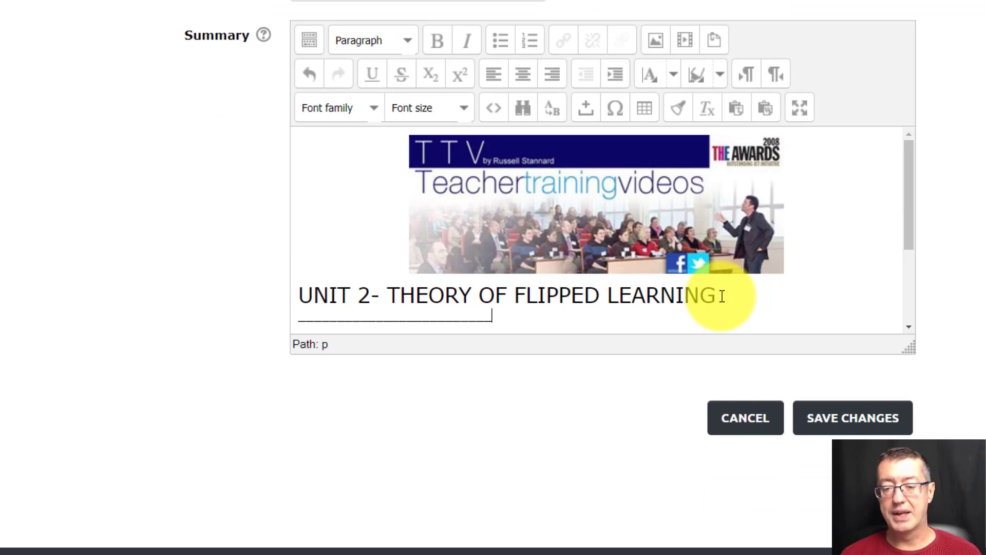
{"action": "type", "text": "________________________________________________________________________"}
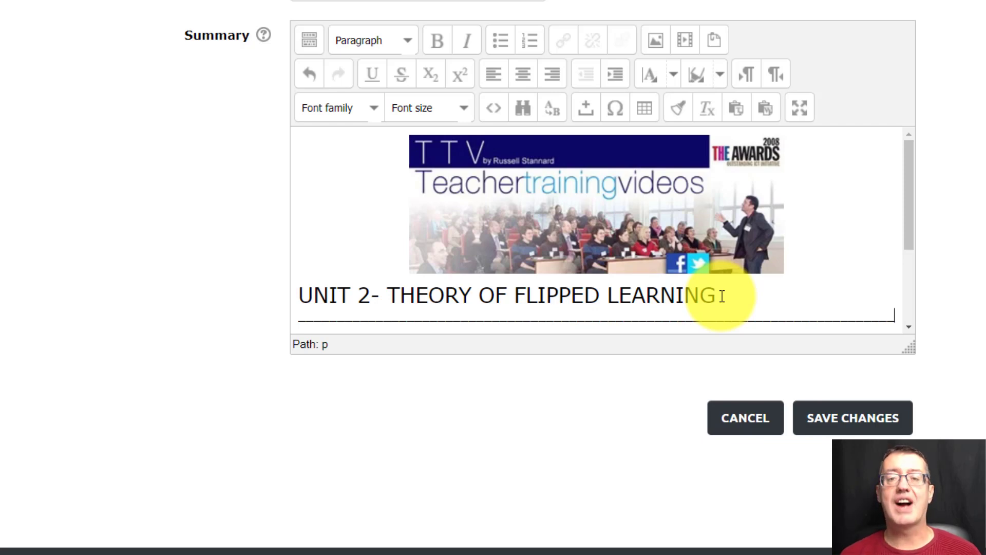
{"action": "left_click", "coordinate": [846, 418]}
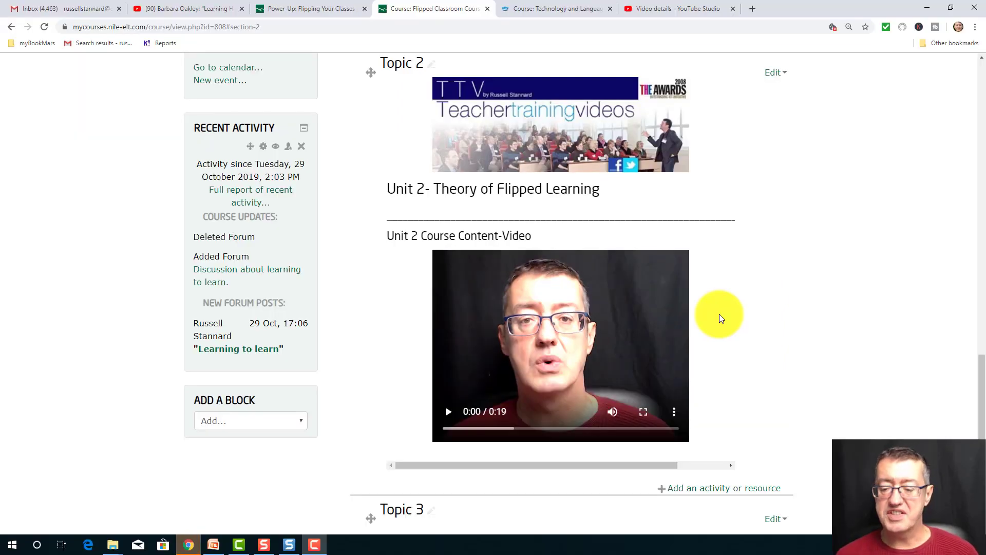
- Add a new Chat activity to Topic 2
{"action": "scroll", "coordinate": [969, 401], "scroll_direction": "down", "scroll_amount": 3}
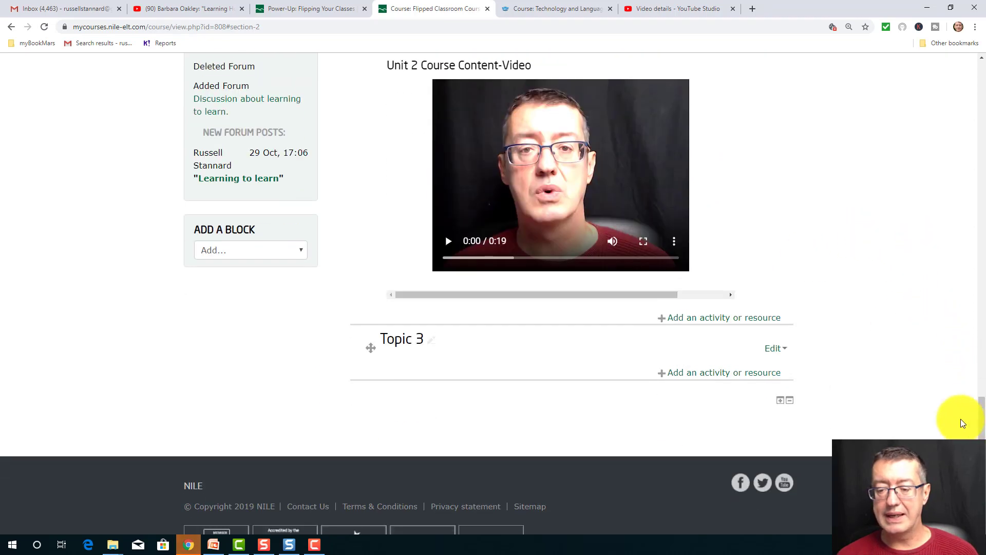
{"action": "left_click", "coordinate": [710, 319]}
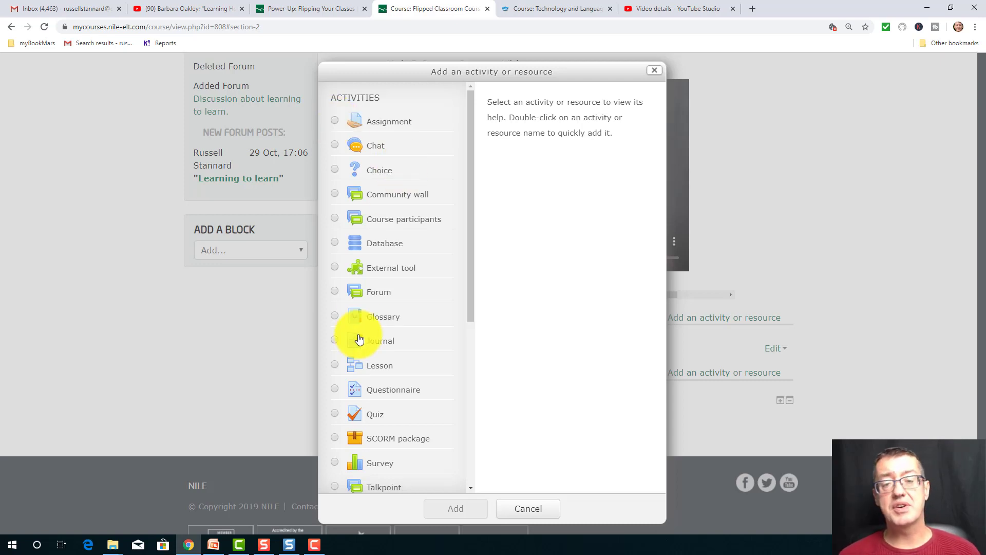
{"action": "left_click", "coordinate": [335, 148]}
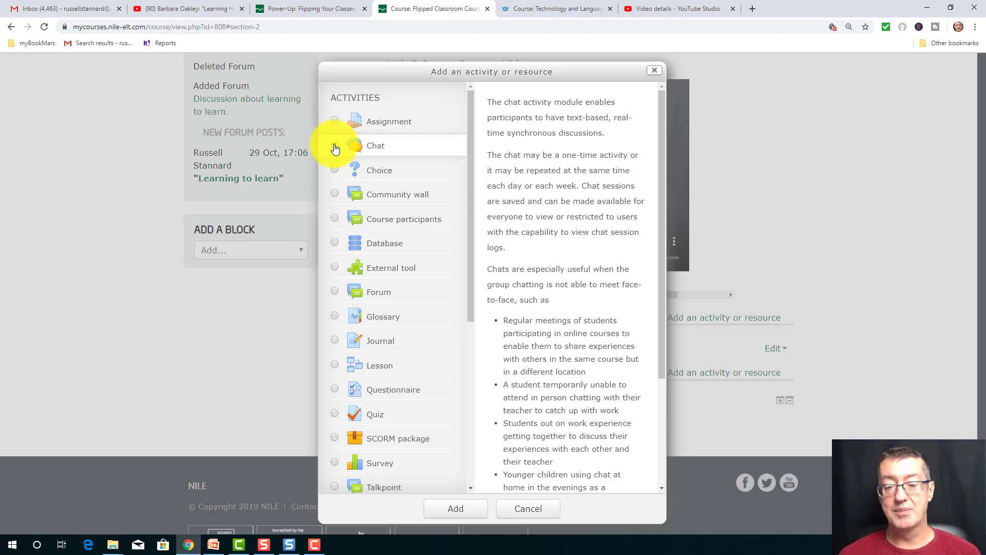
{"action": "left_click", "coordinate": [456, 510]}
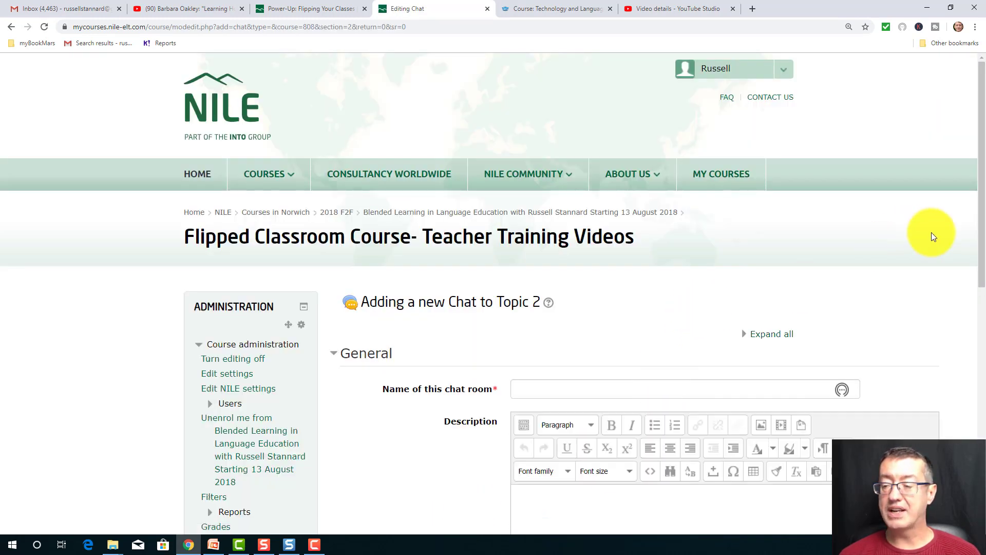
- Name the chat room "Unit 2 Chat room"
{"action": "scroll", "coordinate": [969, 287], "scroll_direction": "down", "scroll_amount": 4}
{"action": "left_click", "coordinate": [529, 226]}
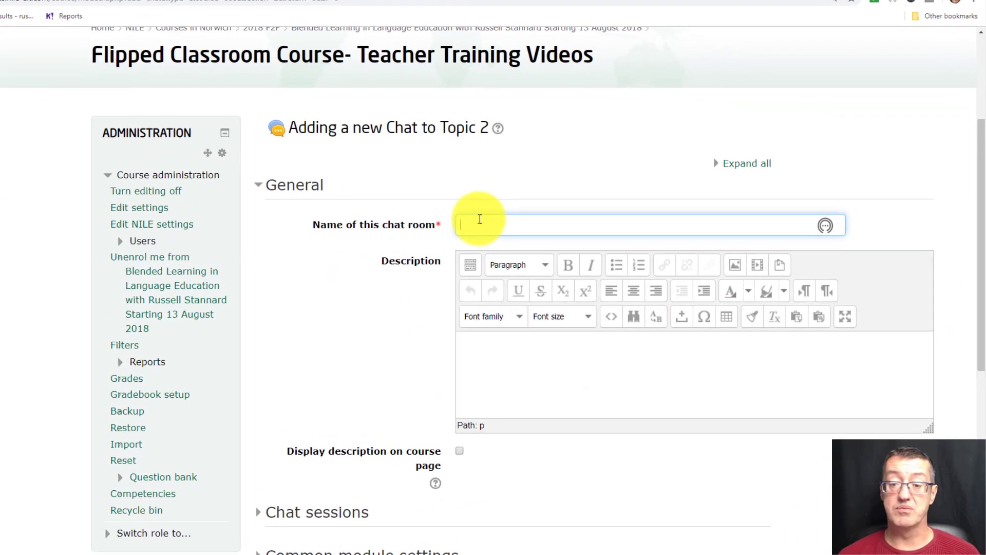
{"action": "type", "text": "Unit"}
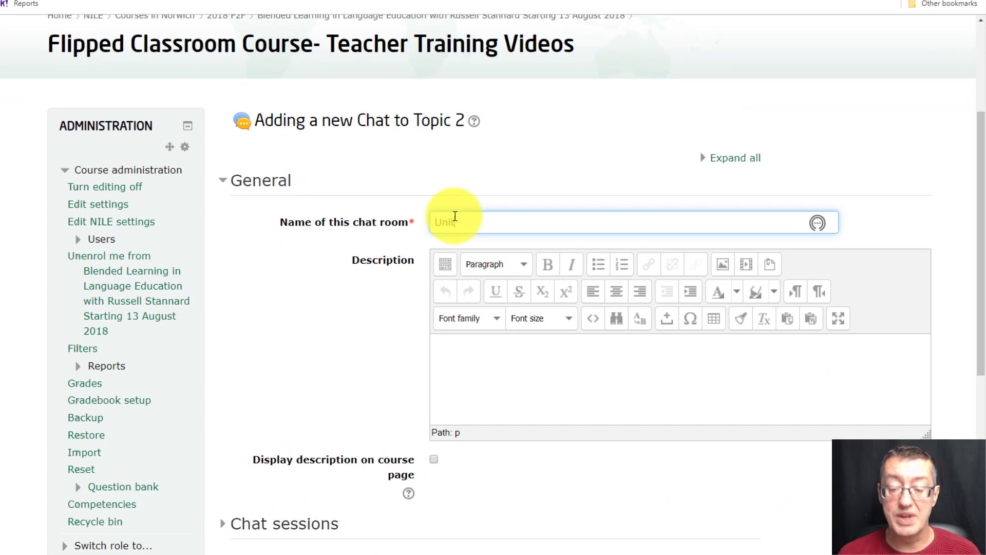
{"action": "type", "text": " 2 Chat roo"}
{"action": "key", "text": "BackSpace"}
{"action": "key", "text": "BackSpace"}
{"action": "key", "text": "BackSpace"}
{"action": "type", "text": "room"}
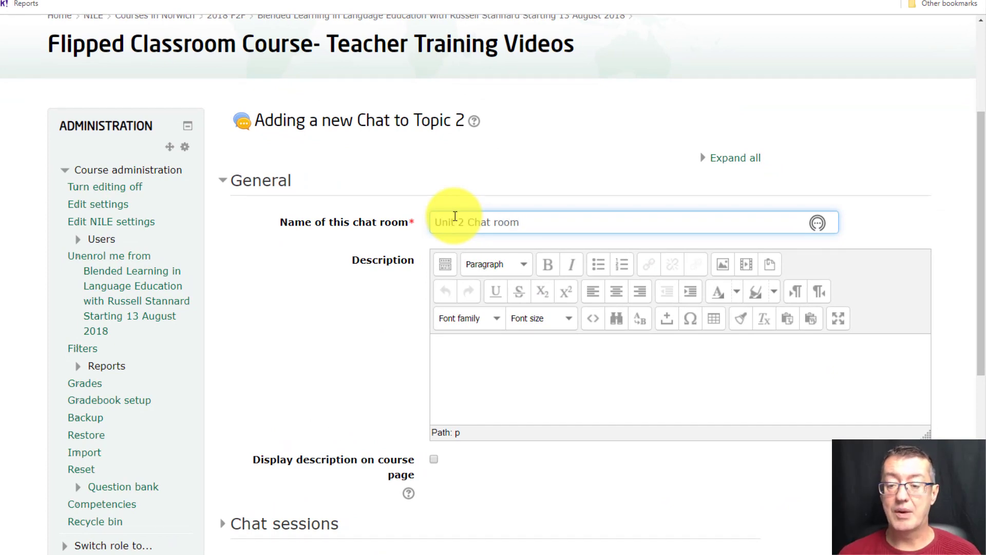
- Enter the chat description "This is the chat room for unit 2. After watching the video, click on the chat room."
{"action": "left_click", "coordinate": [521, 369]}
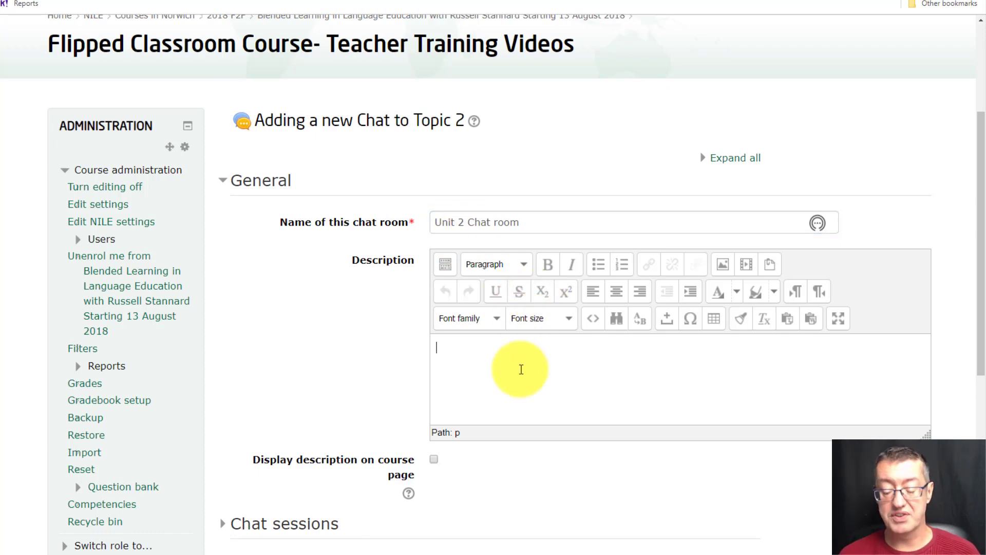
{"action": "type", "text": "This is the ch"}
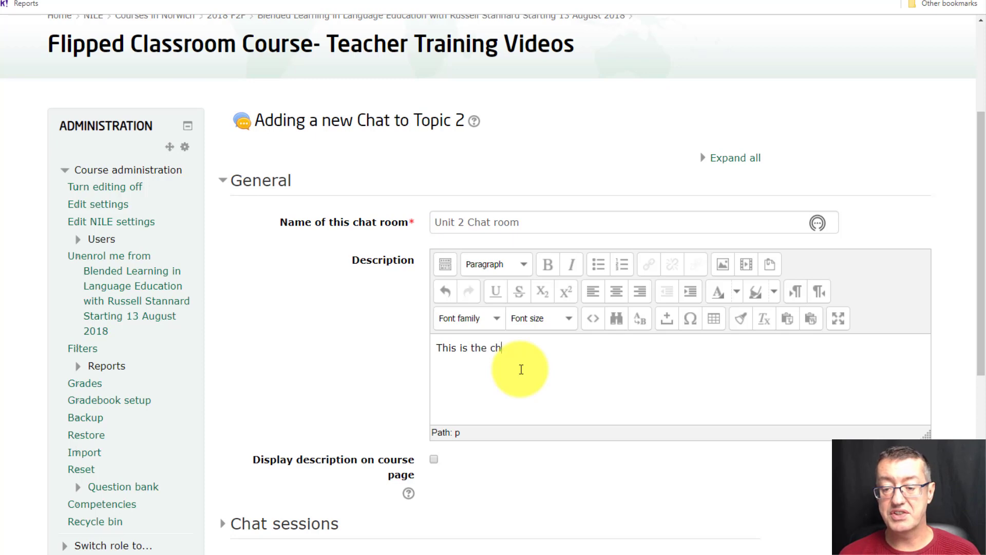
{"action": "type", "text": "at froooom for unit"}
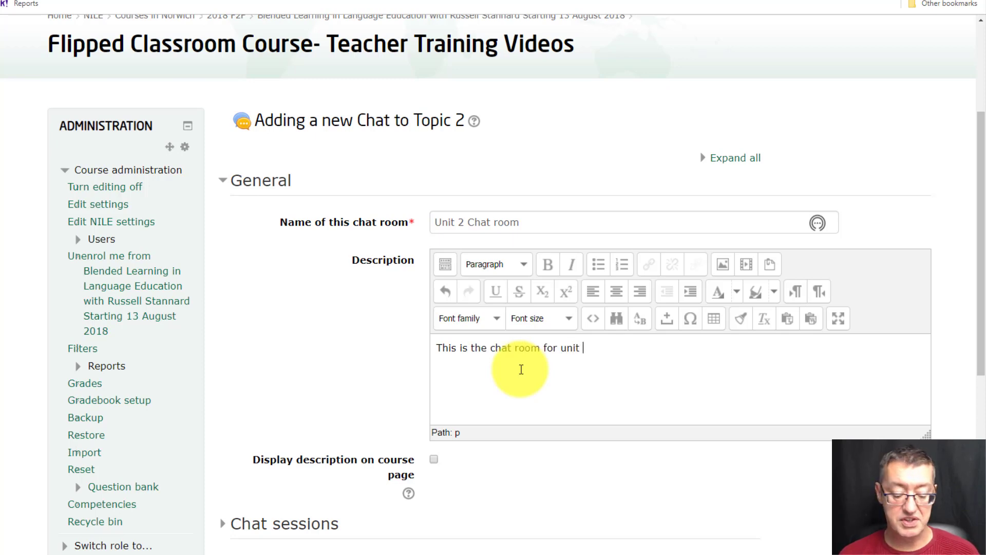
{"action": "type", "text": " 2. After watching"}
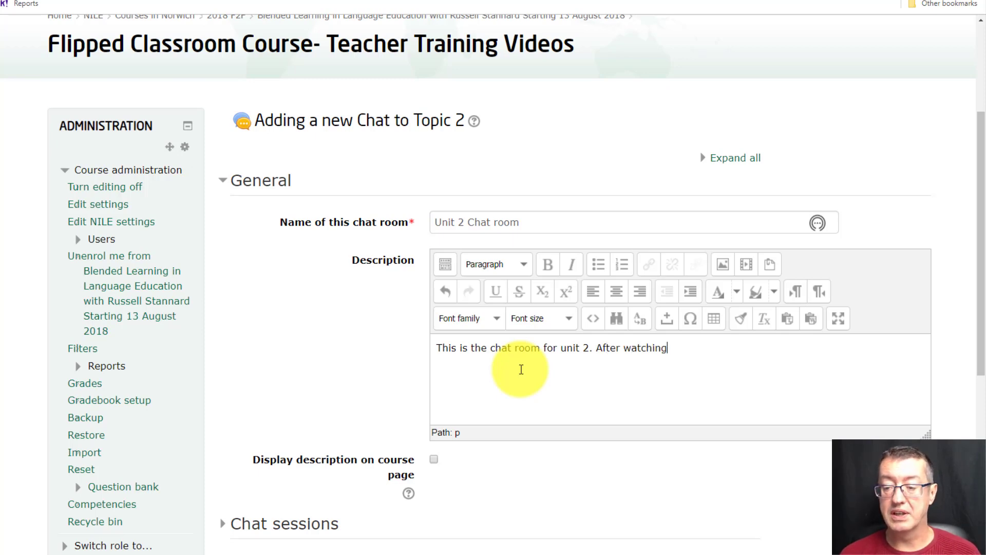
{"action": "type", "text": " the video"}
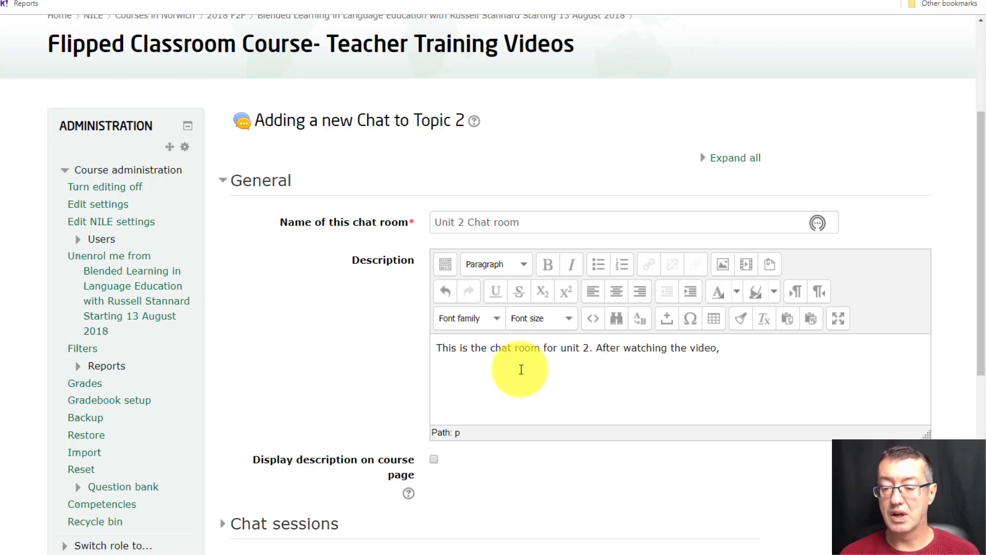
{"action": "type", "text": ", click on the chat room"}
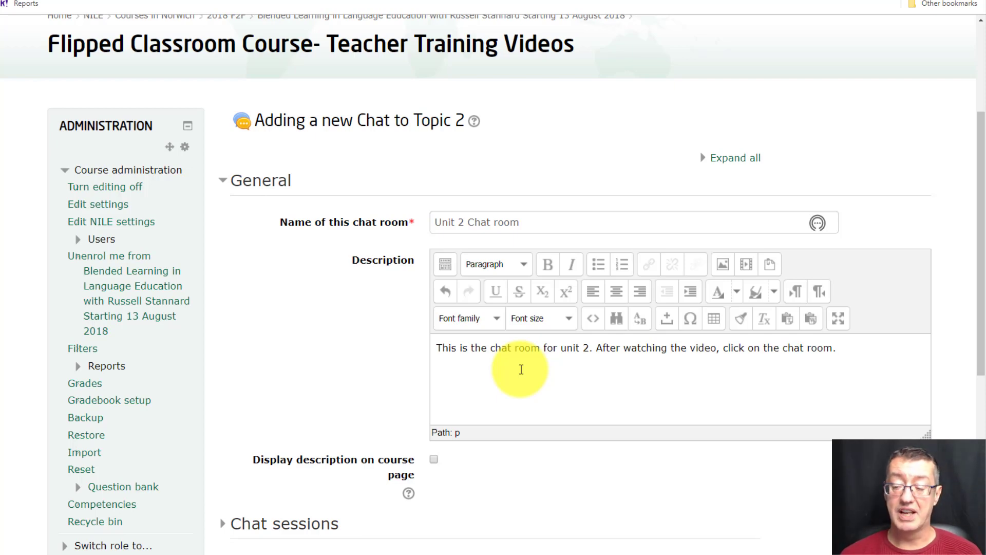
- Append "8.00 pm Tuesday evening October 25th." to the chat description and enable displaying the description on the course page
{"action": "type", "text": ".00 pm Tuesday e"}
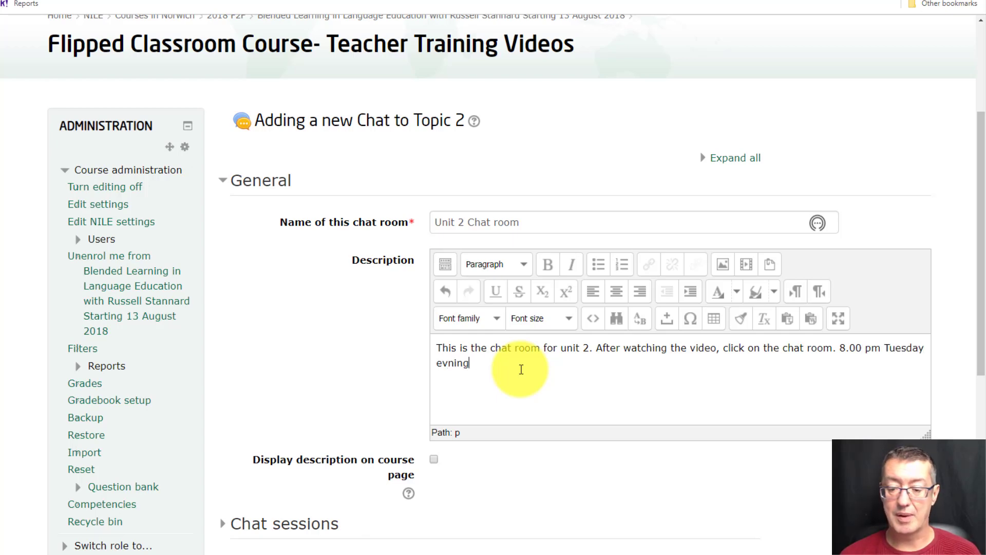
{"action": "type", "text": "vening October 2"}
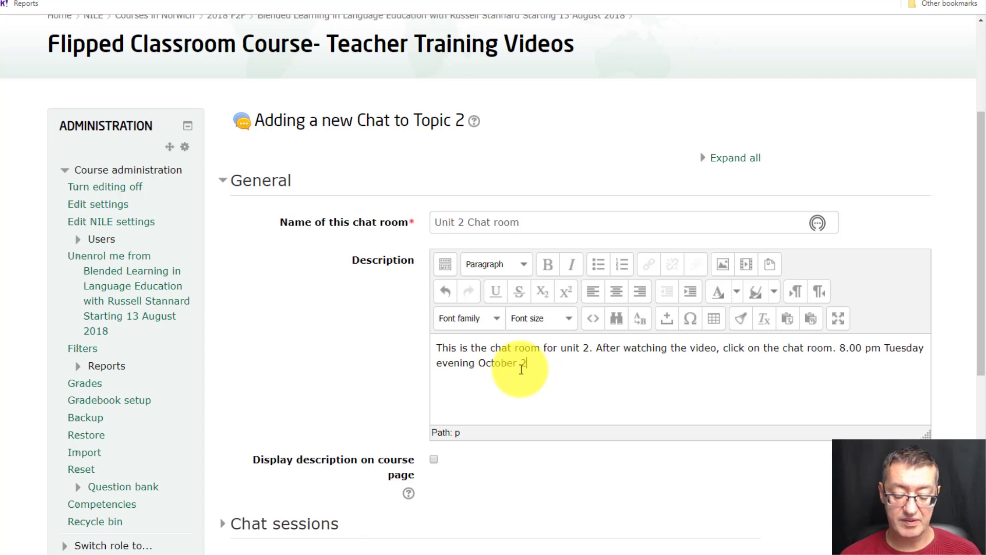
{"action": "type", "text": "5th"}
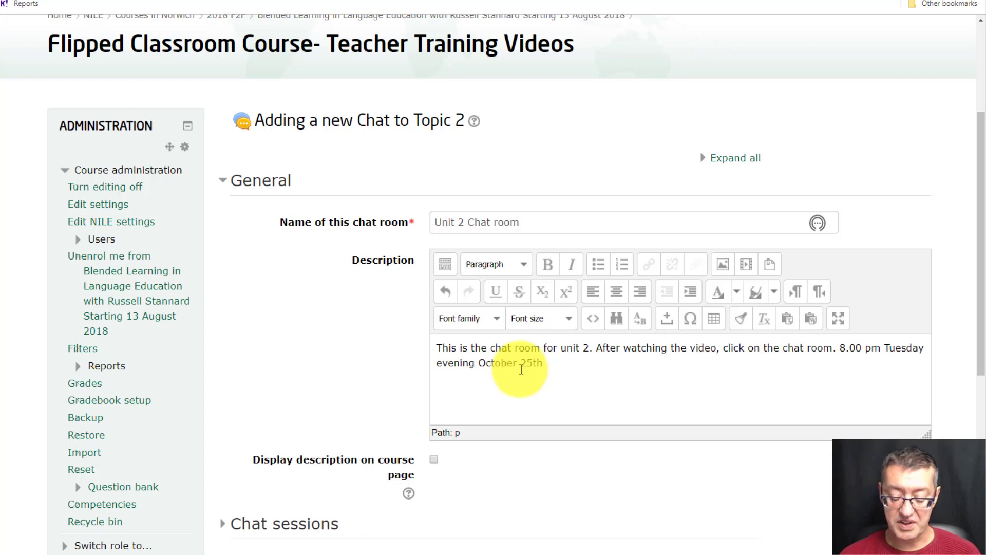
{"action": "type", "text": "."}
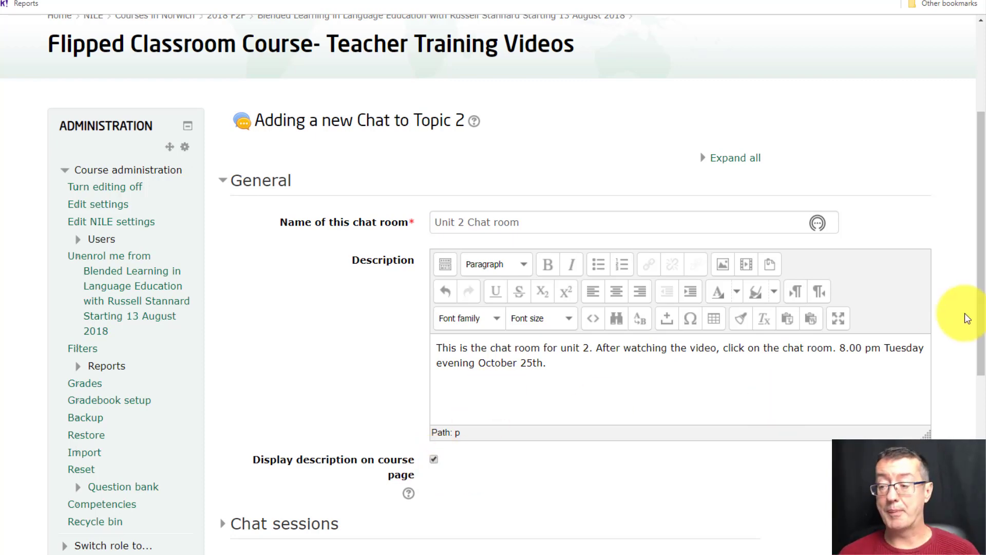
- Save the new chat room and return to the course page
{"action": "left_click_drag", "start_coordinate": [981, 311], "coordinate": [981, 437]}
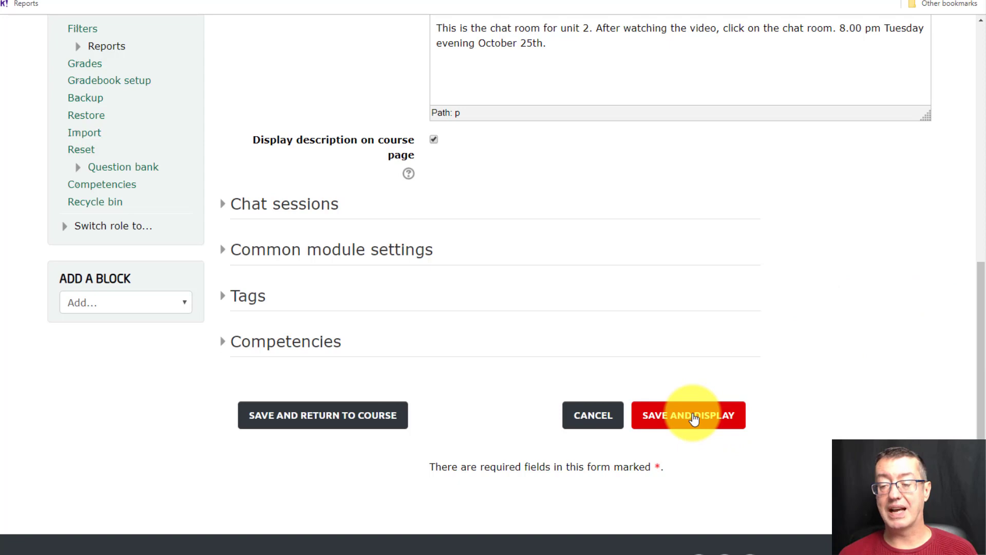
{"action": "left_click", "coordinate": [290, 426]}
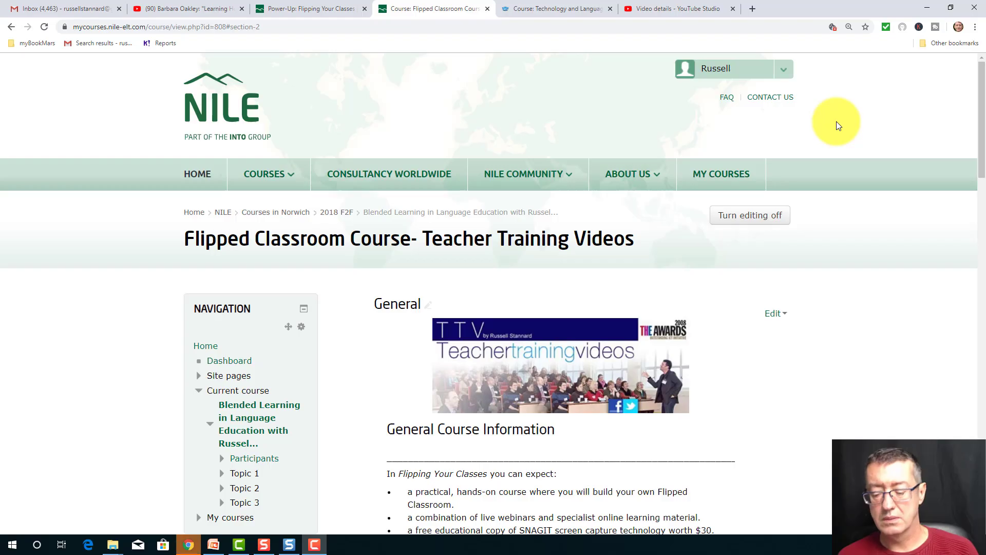
- Turn course editing off and view the finished Topic 2 section in full screen as students see it
{"action": "key", "text": "F11"}
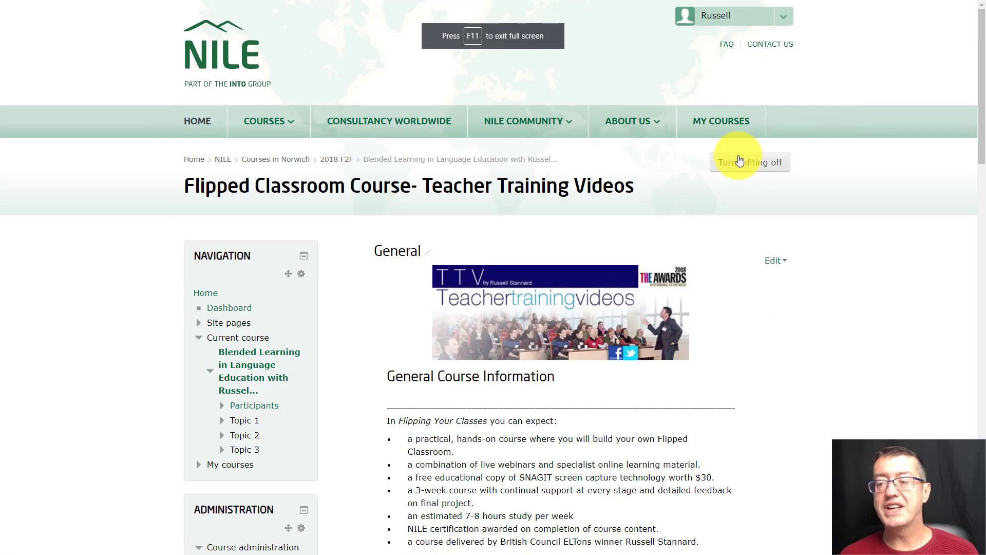
{"action": "left_click", "coordinate": [740, 163]}
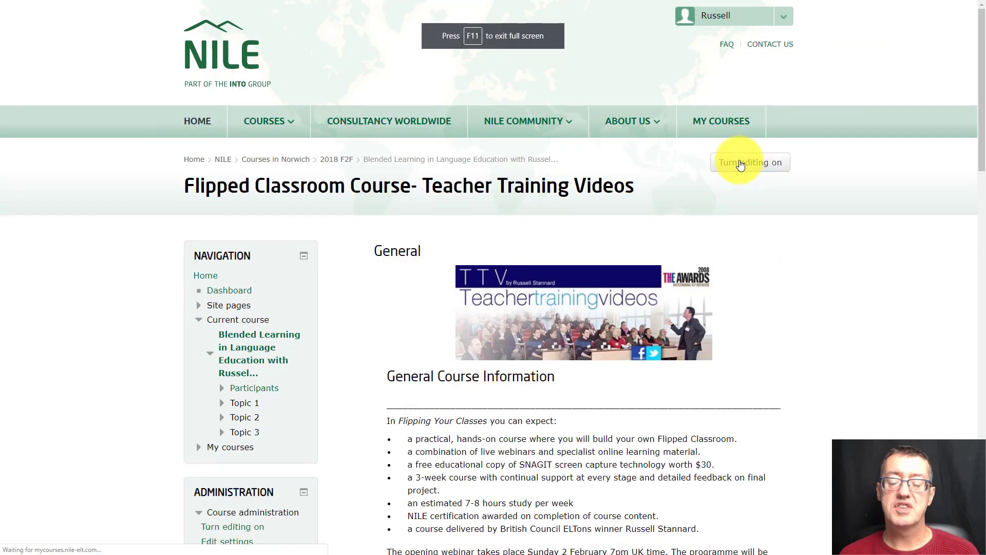
{"action": "left_click_drag", "start_coordinate": [980, 133], "coordinate": [983, 495]}
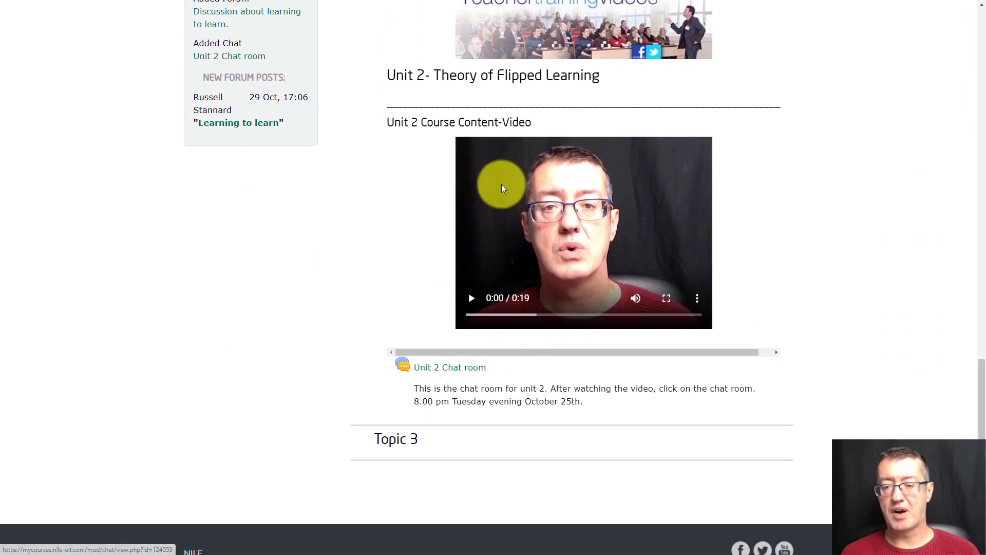
- Enter the Unit 2 Chat room, send the message "Hello" in an enlarged chat window, and close the chat
{"action": "left_click", "coordinate": [440, 368]}
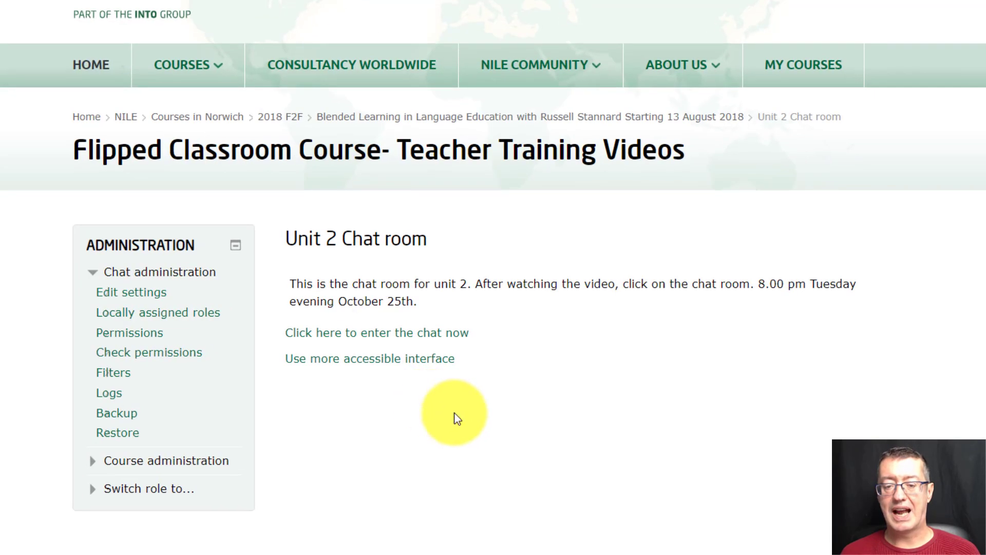
{"action": "left_click", "coordinate": [408, 339]}
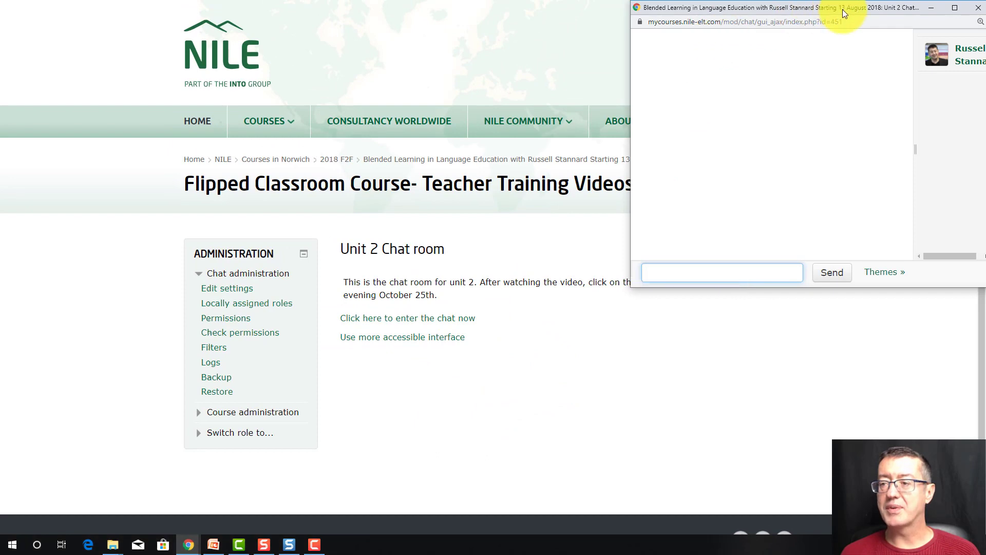
{"action": "left_click_drag", "start_coordinate": [859, 13], "coordinate": [643, 109]}
{"action": "left_click_drag", "start_coordinate": [844, 433], "coordinate": [985, 509]}
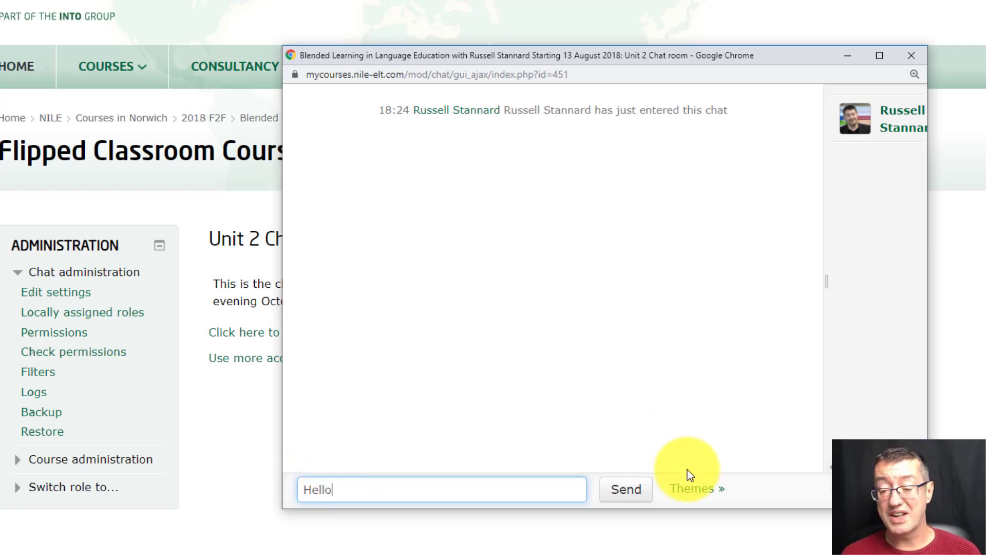
{"action": "left_click", "coordinate": [634, 502]}
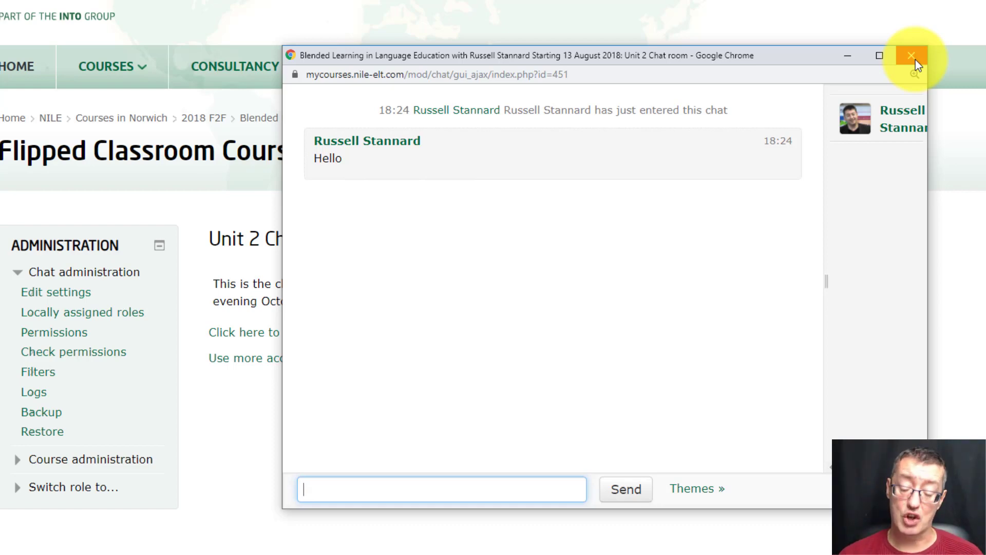
{"action": "left_click", "coordinate": [915, 60]}
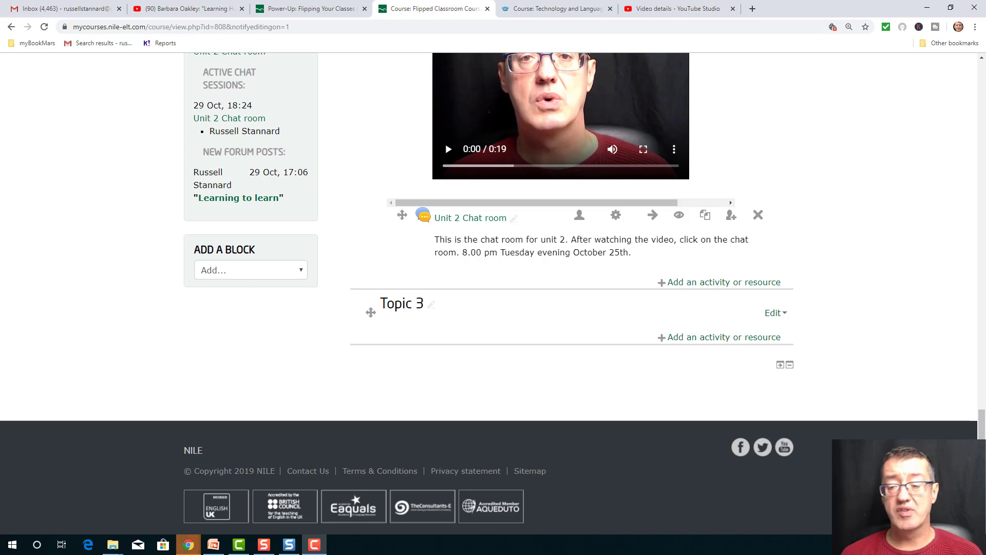
- View the activities and resources available for Topic 2 and close the list without adding anything
{"action": "left_click", "coordinate": [722, 283]}
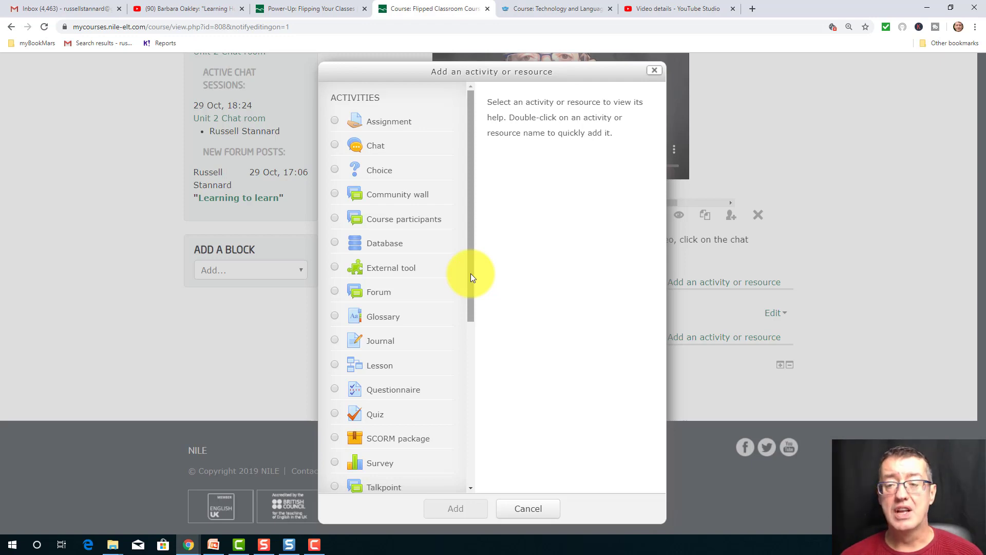
{"action": "left_click", "coordinate": [654, 73]}
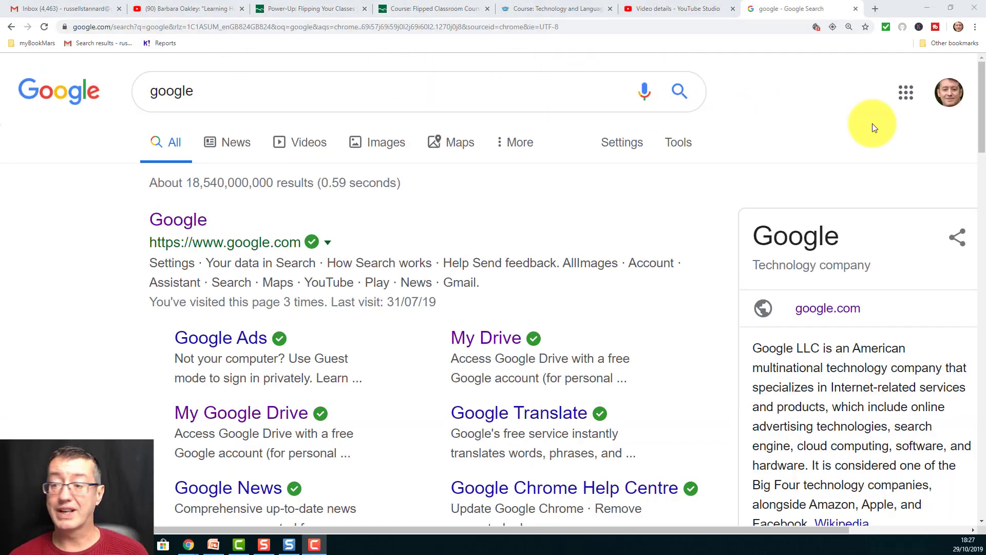
- Switch from the Google search page to Google Drive and create a blank Google Docs document
{"action": "left_click", "coordinate": [906, 92]}
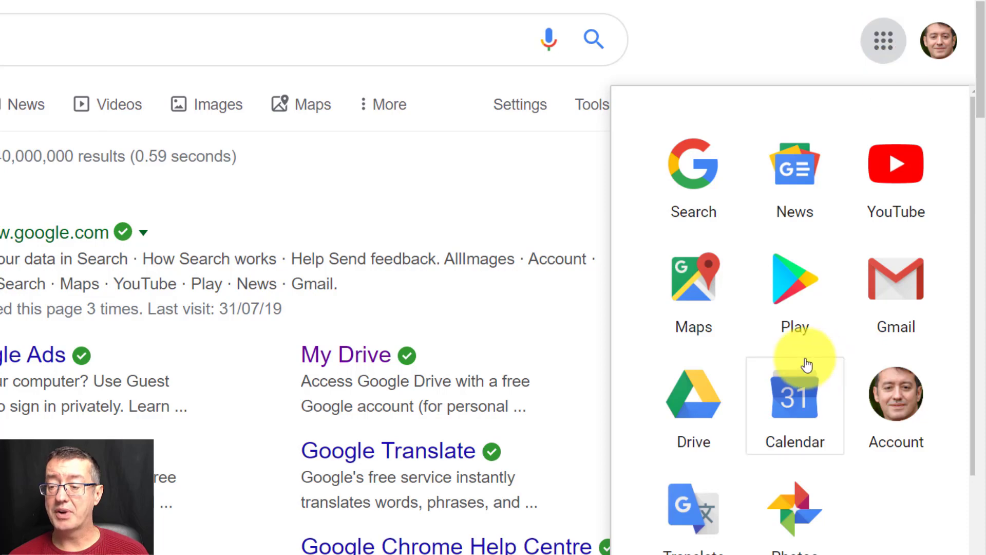
{"action": "left_click", "coordinate": [694, 393]}
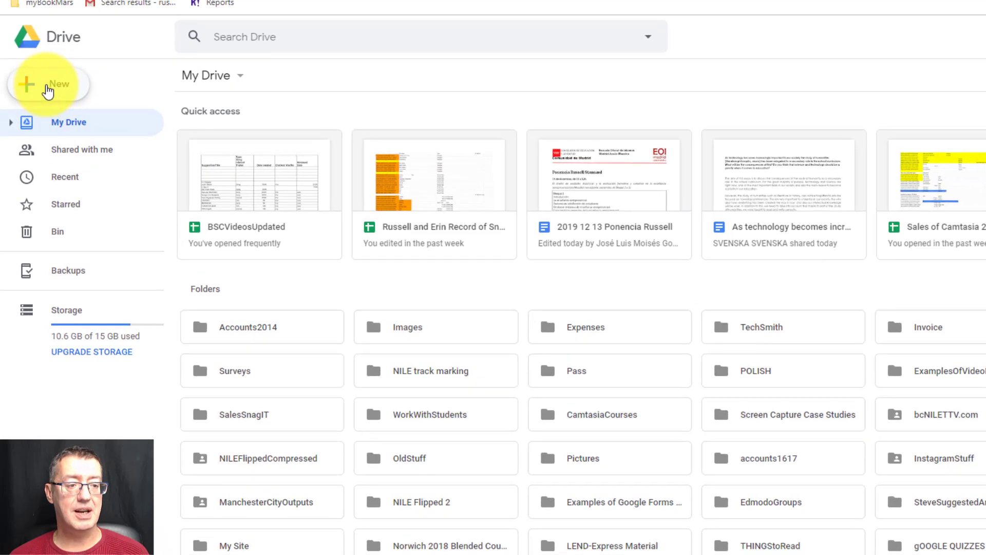
{"action": "left_click", "coordinate": [47, 90]}
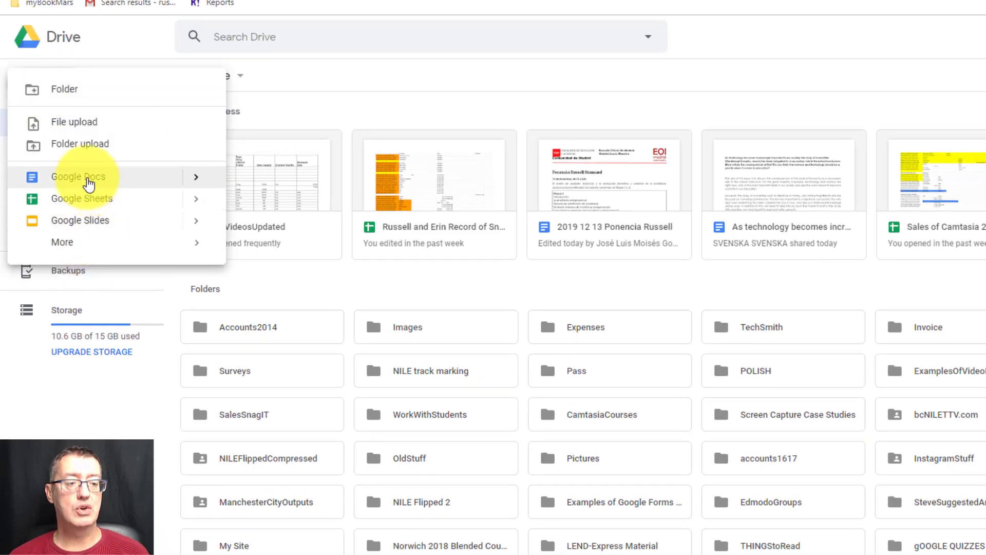
{"action": "left_click", "coordinate": [84, 176]}
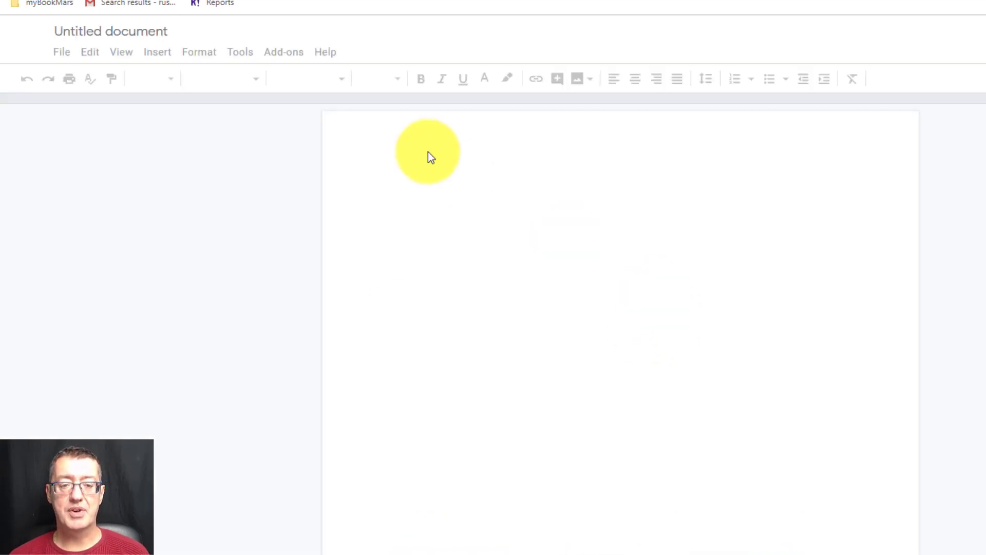
- Rename the new document "Flipped Classroom Document"
{"action": "left_click", "coordinate": [174, 32]}
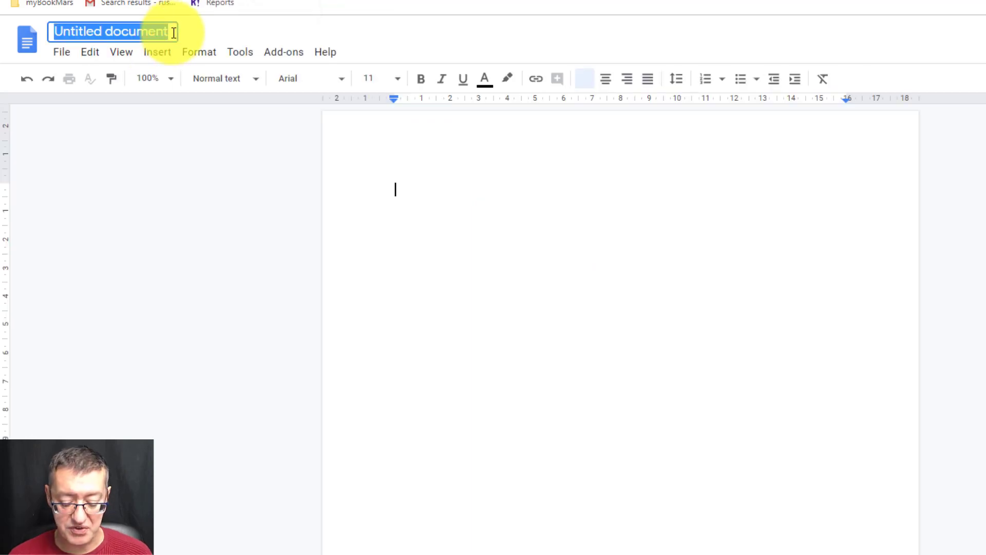
{"action": "type", "text": "Flipped Classroom"}
{"action": "type", "text": " Document"}
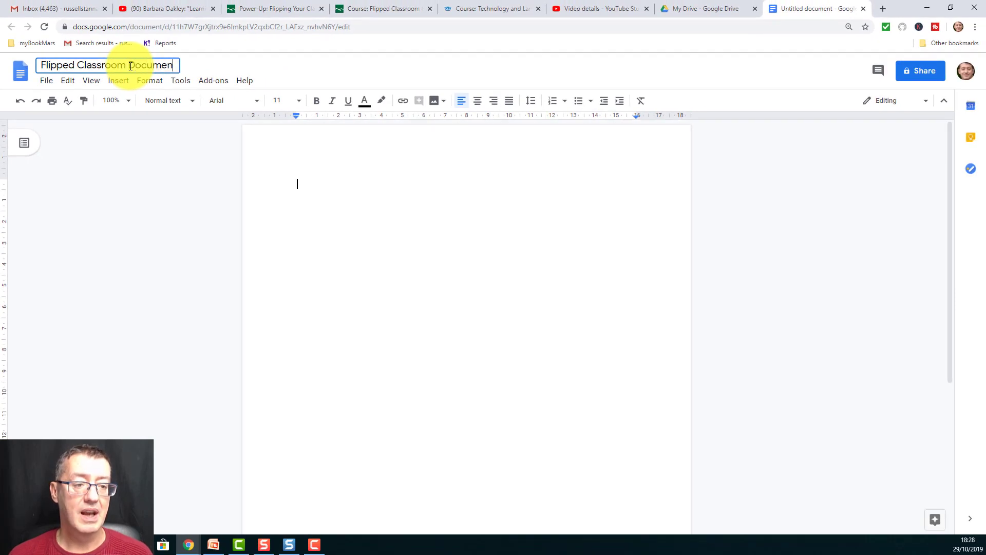
- Write the instruction "Write 5 ideas that you have learnt from the video on the Flipped Classroom" as the document's first line
{"action": "left_click", "coordinate": [308, 186]}
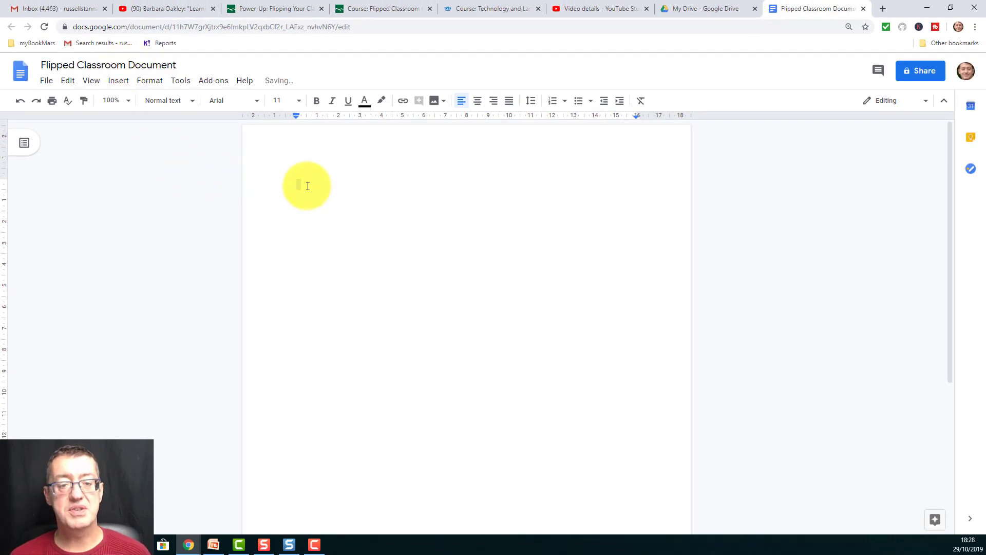
{"action": "type", "text": "Writ"}
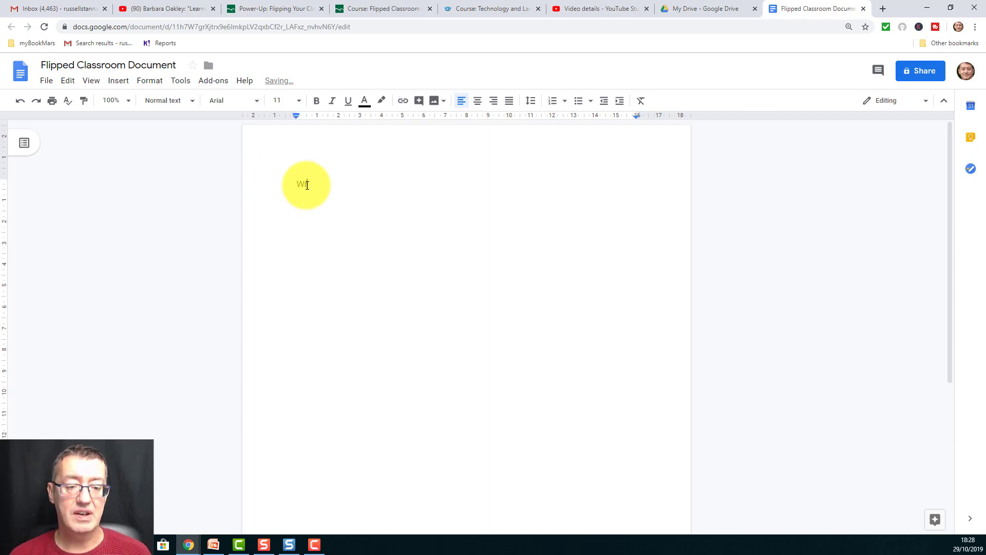
{"action": "type", "text": "e 5 i"}
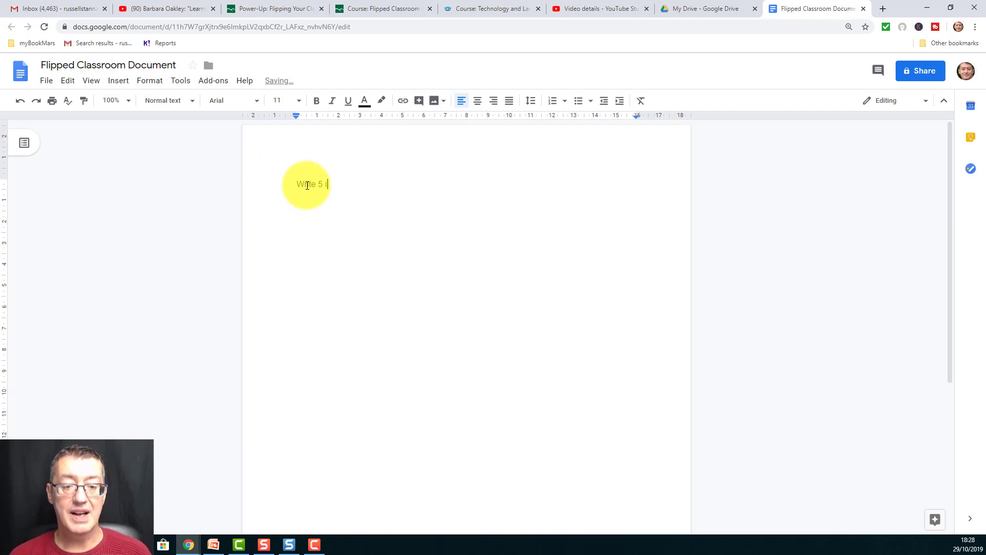
{"action": "type", "text": "deas that yo"}
{"action": "type", "text": "u have learnt form"}
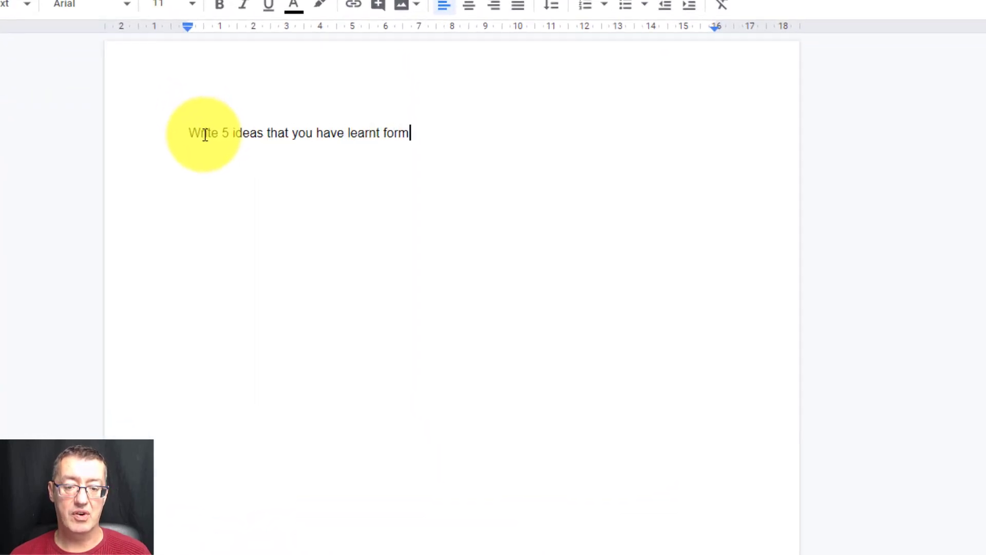
{"action": "key", "text": "BackSpace"}
{"action": "key", "text": "BackSpace"}
{"action": "key", "text": "BackSpace"}
{"action": "type", "text": "rom the video"}
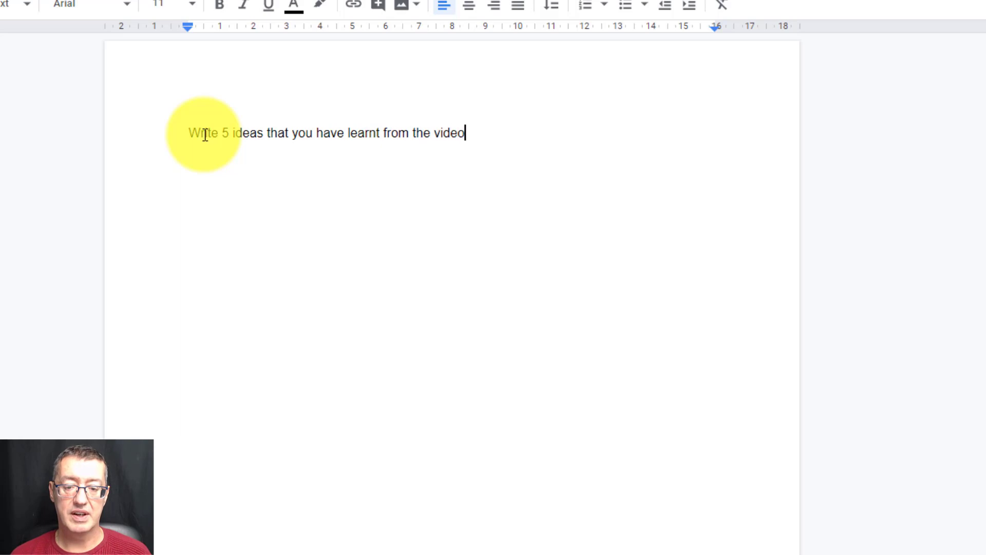
{"action": "type", "text": " on the Fli"}
{"action": "type", "text": "ppedcf "}
{"action": "type", "text": "Classroom"}
{"action": "key", "text": "Return"}
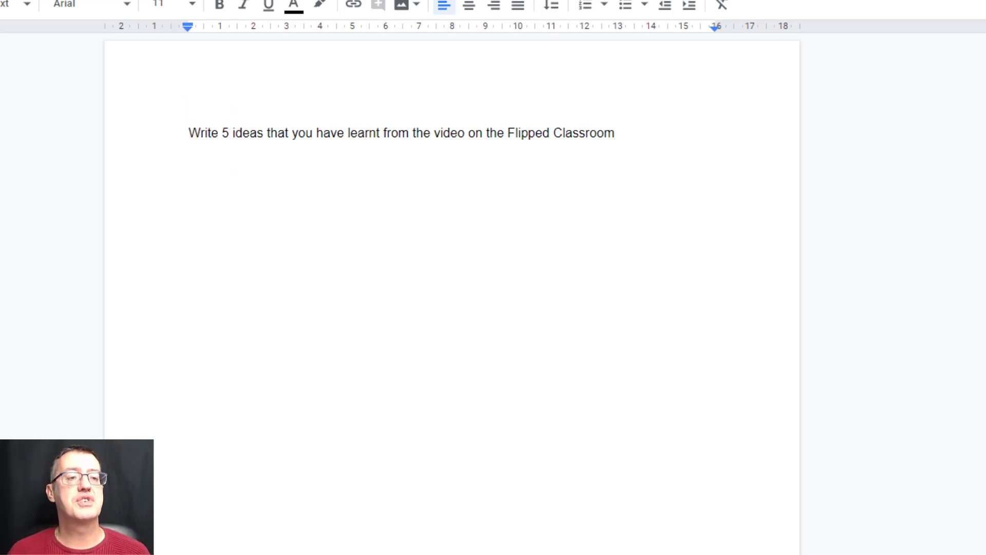
- Insert a table of two columns and five rows below the instruction and narrow its first column to about a quarter of the table width
{"action": "key", "text": "alt+i"}
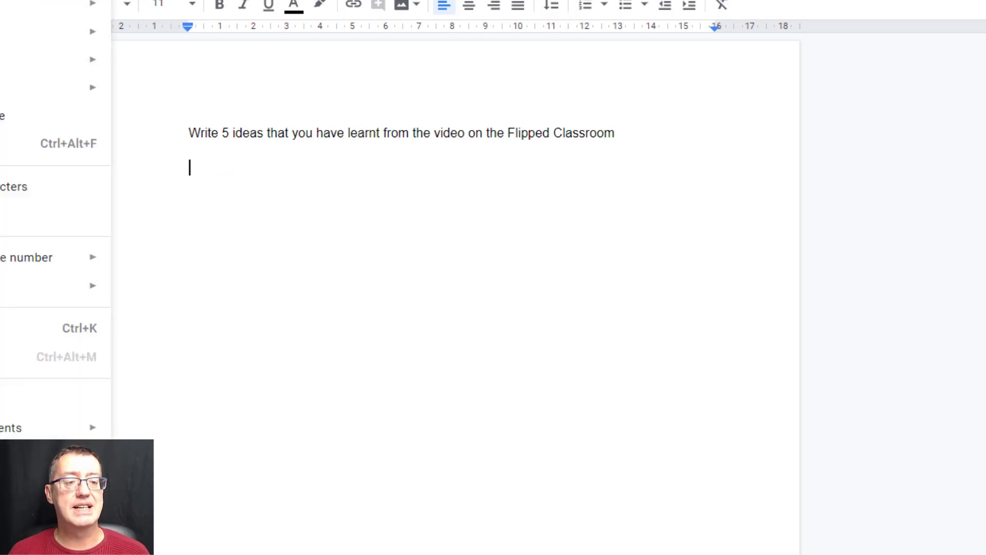
{"action": "mouse_move", "coordinate": [21, 32]}
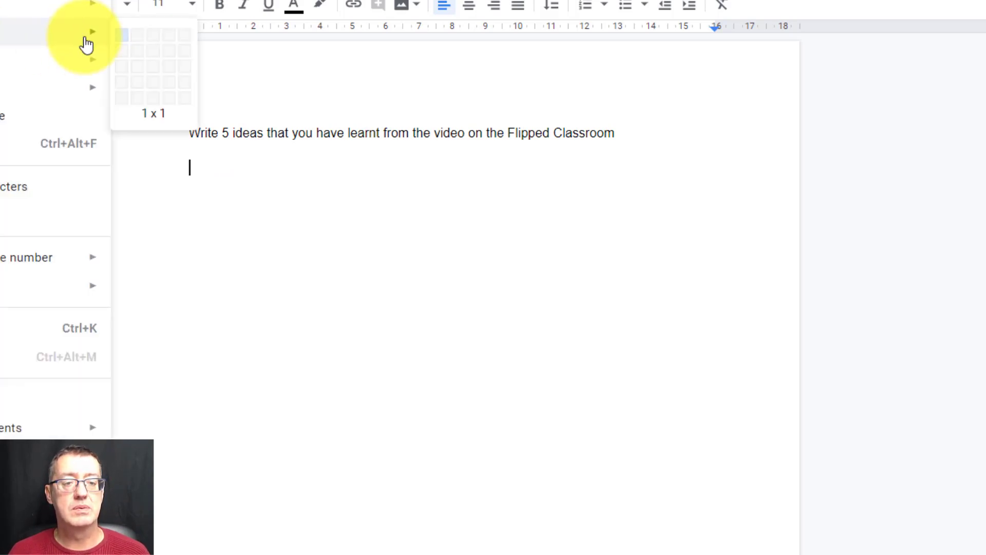
{"action": "left_click", "coordinate": [138, 99]}
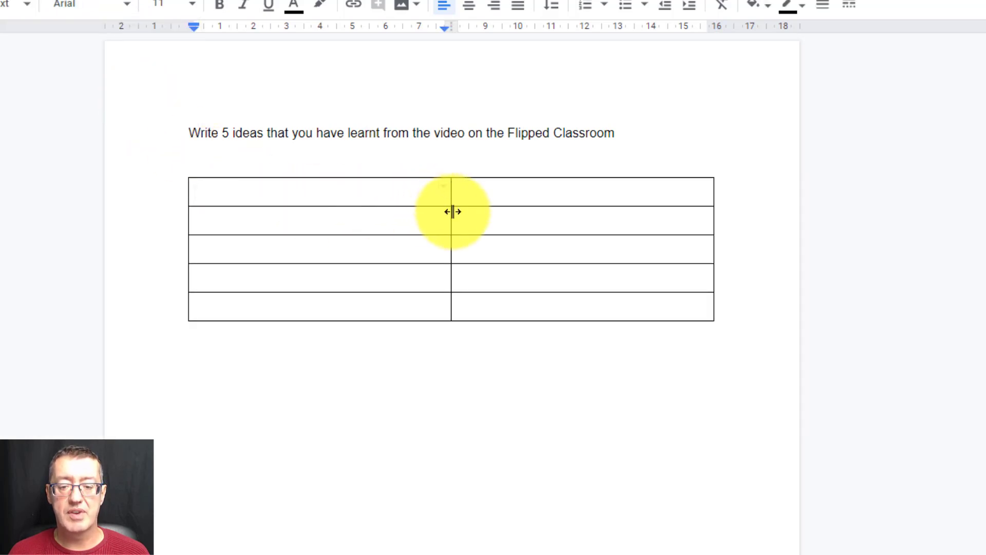
{"action": "left_click_drag", "start_coordinate": [453, 212], "coordinate": [311, 218]}
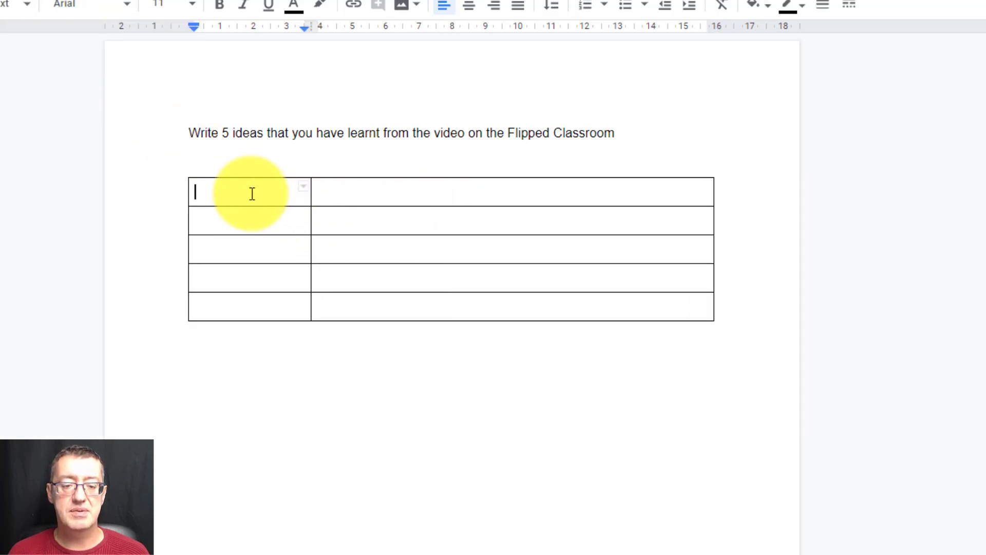
- Insert an additional row below the table's first row
{"action": "left_click_drag", "start_coordinate": [250, 194], "coordinate": [555, 192]}
{"action": "right_click", "coordinate": [538, 194]}
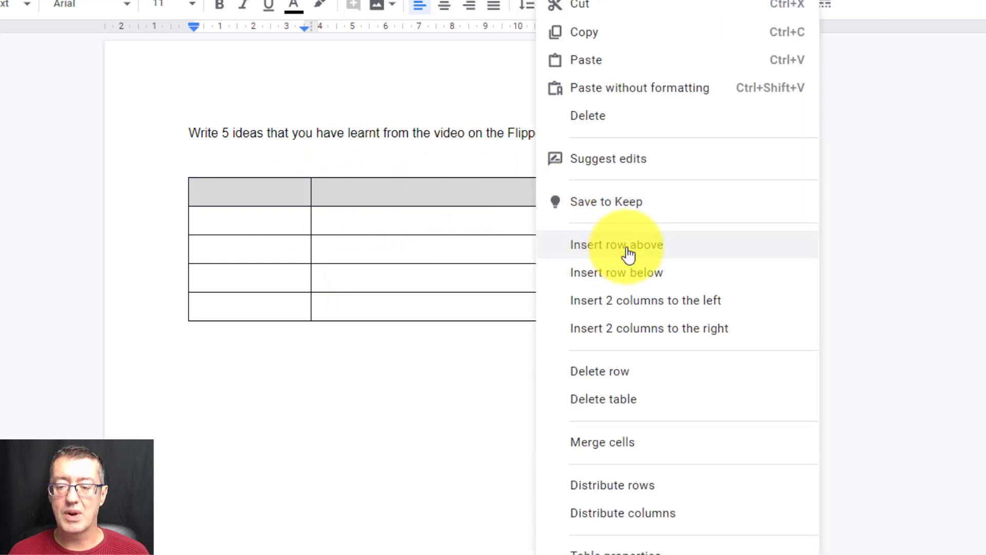
{"action": "left_click", "coordinate": [630, 273]}
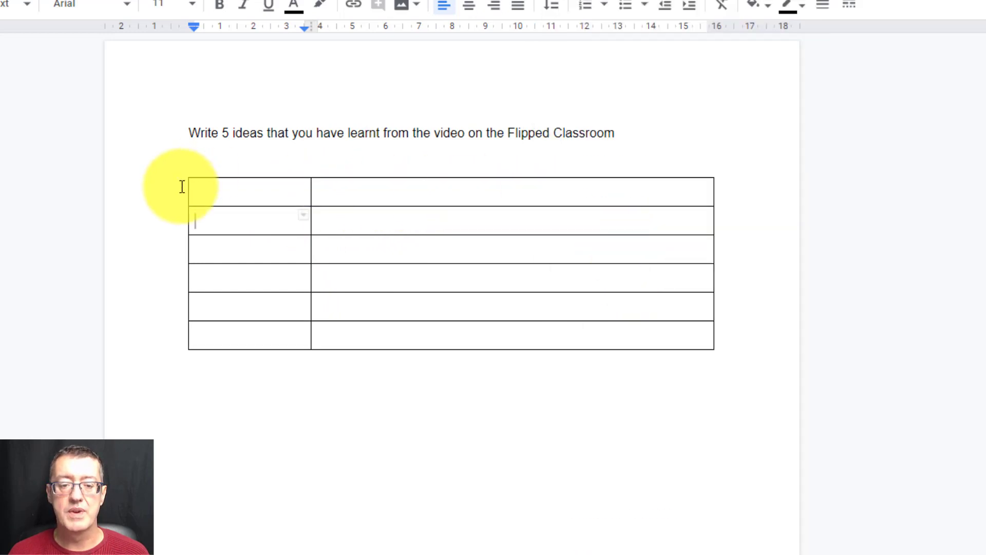
- Enter the column headings "Name" and "What do you have to say?" in the table's first row
{"action": "left_click", "coordinate": [241, 192]}
{"action": "type", "text": "Namee"}
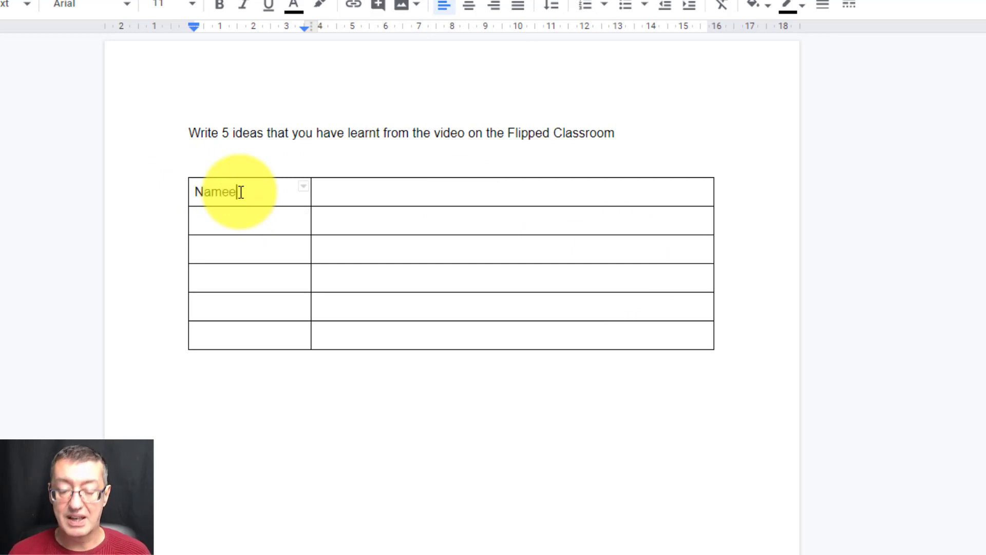
{"action": "key", "text": "BackSpace"}
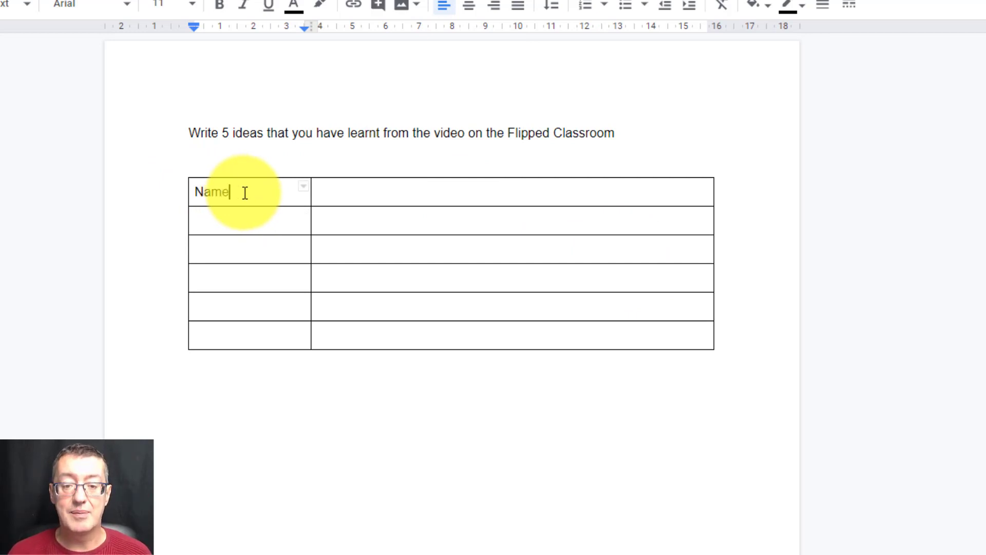
{"action": "left_click", "coordinate": [388, 191]}
{"action": "type", "text": "What "}
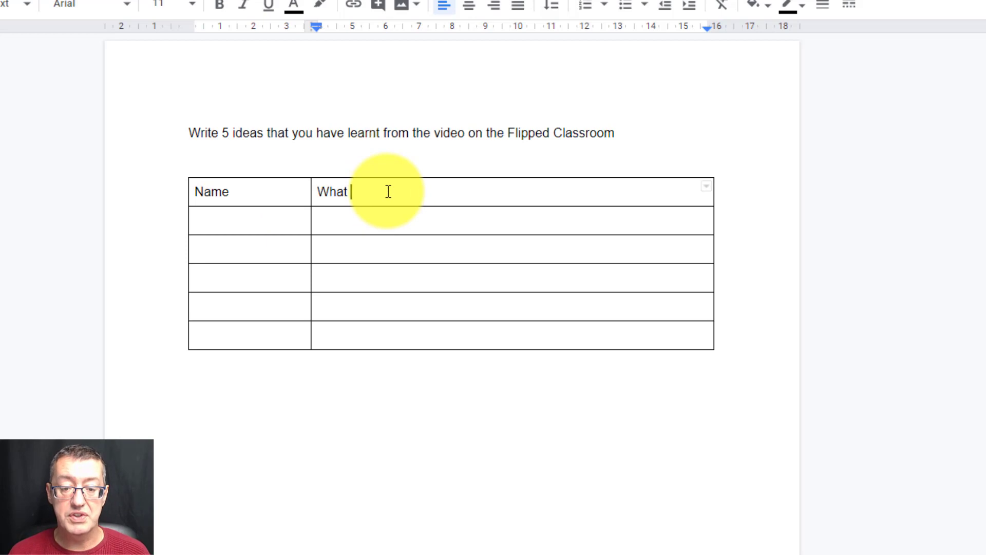
{"action": "type", "text": "do you have t"}
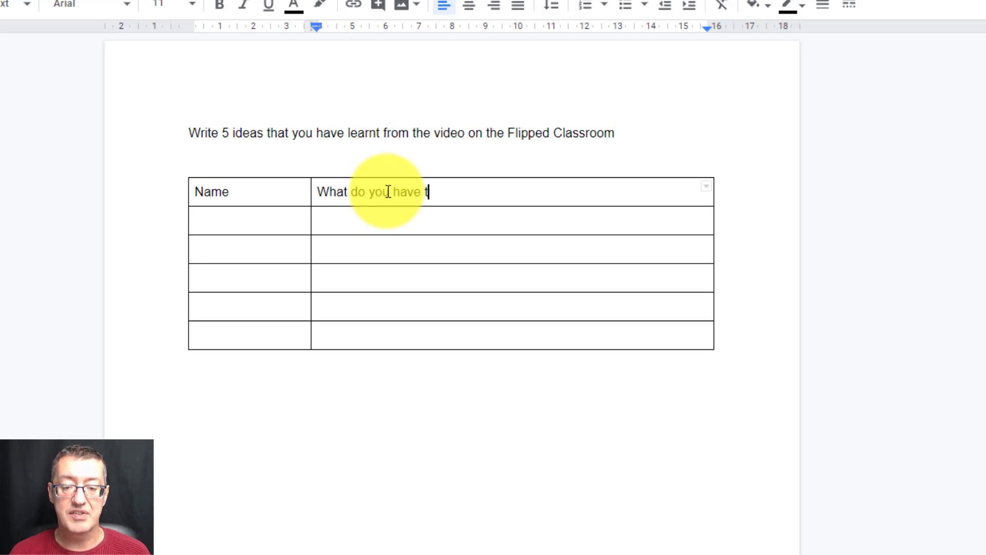
{"action": "type", "text": "o say?"}
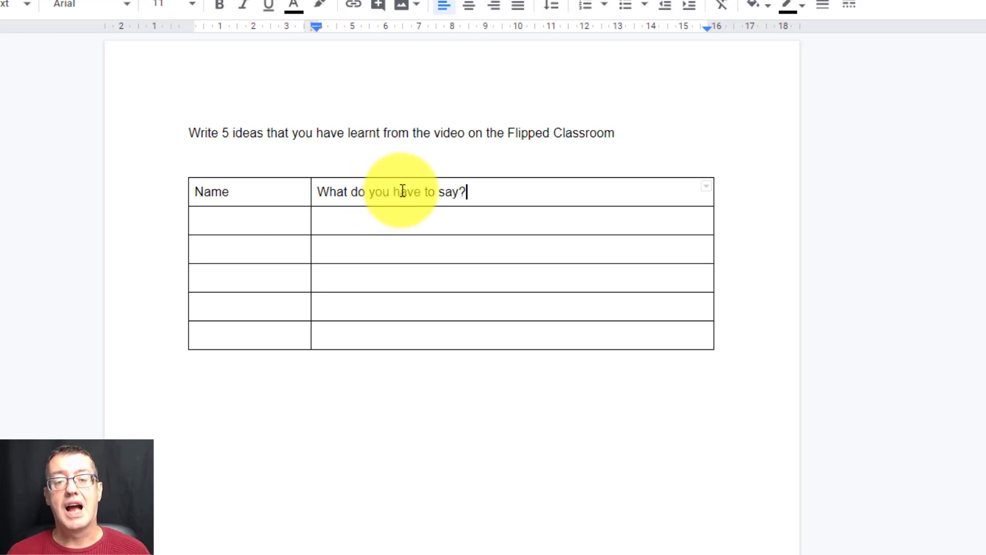
- Fill the five empty rows of the Name column with one student first name each
{"action": "left_click", "coordinate": [245, 226]}
{"action": "double_click", "coordinate": [246, 226]}
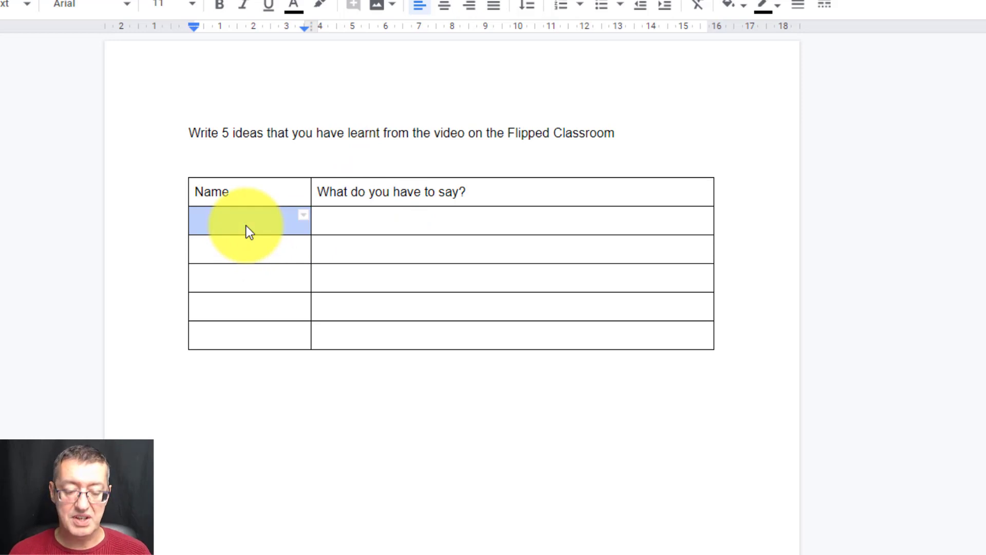
{"action": "type", "text": "Tom"}
{"action": "key", "text": "Down"}
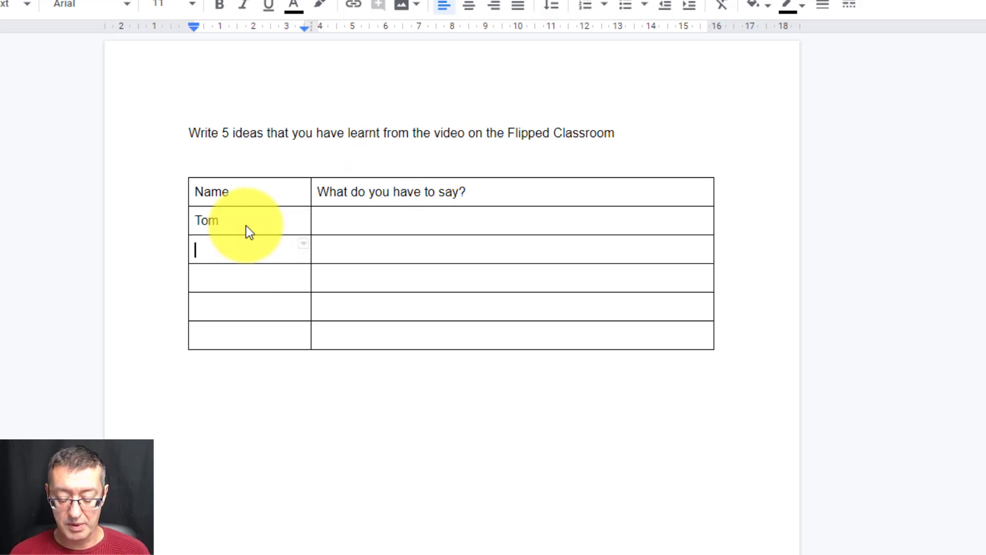
{"action": "type", "text": "Maria"}
{"action": "key", "text": "Down"}
{"action": "type", "text": "Peter"}
{"action": "key", "text": "Down"}
{"action": "type", "text": "Jenny"}
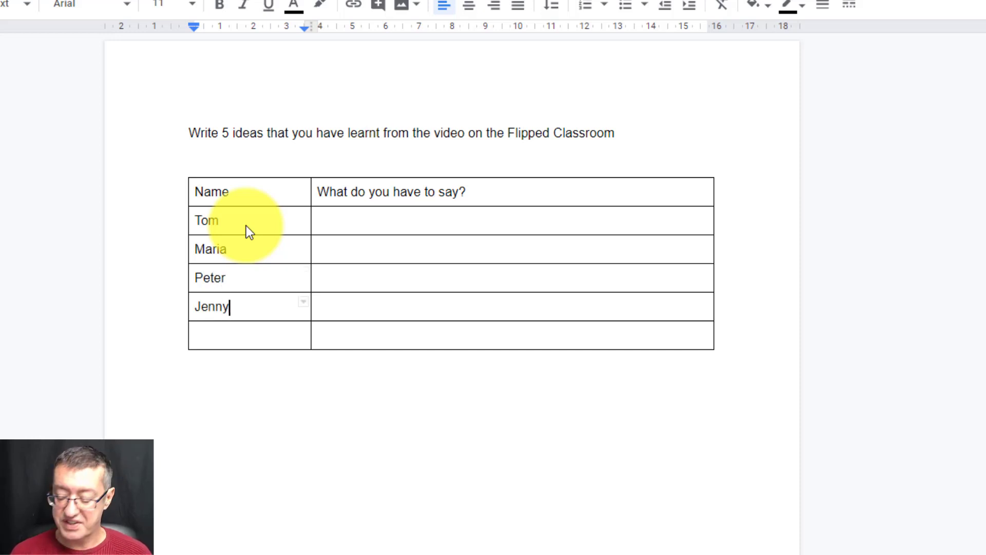
{"action": "key", "text": "Down"}
{"action": "type", "text": "Sarah"}
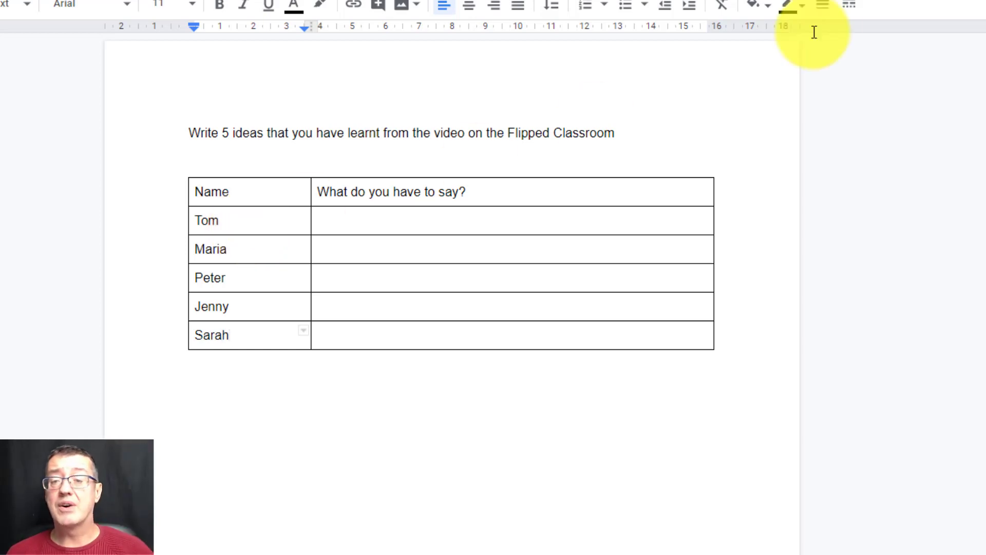
- Enlarge the answer cell beside each of the five student names by adding several blank lines to it
{"action": "left_click", "coordinate": [354, 220]}
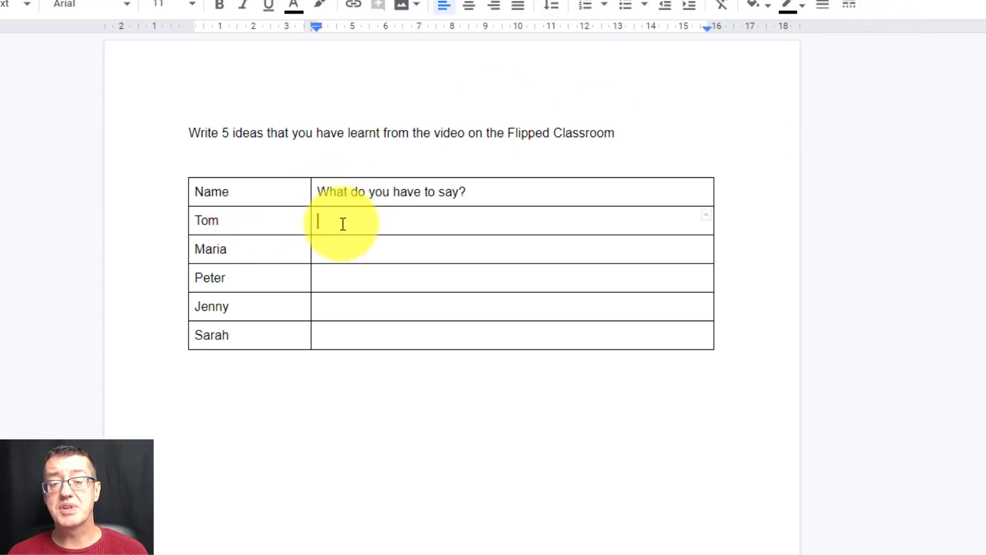
{"action": "double_click", "coordinate": [353, 219]}
{"action": "left_click", "coordinate": [353, 219]}
{"action": "key", "text": "Return"}
{"action": "key", "text": "Return"}
{"action": "key", "text": "Return"}
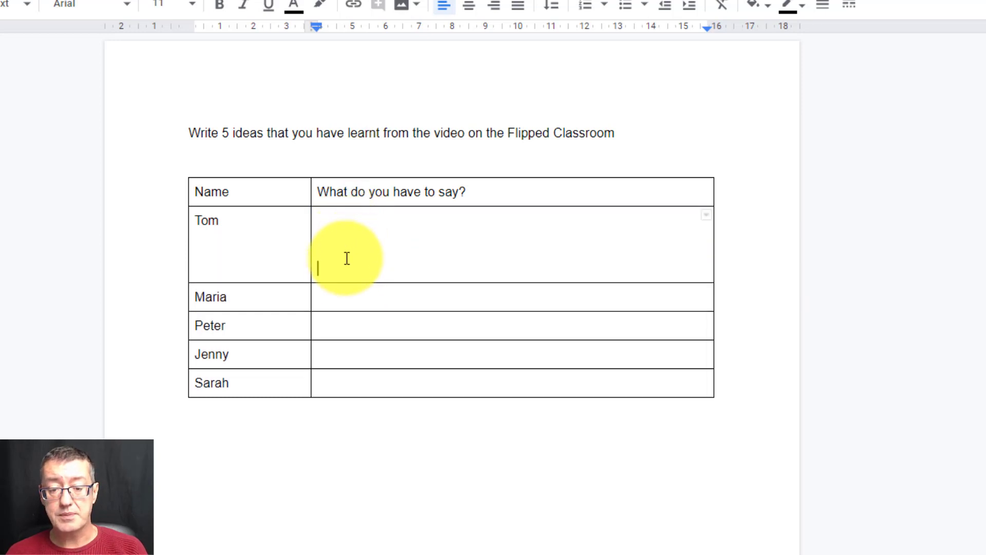
{"action": "left_click", "coordinate": [325, 297]}
{"action": "key", "text": "Return"}
{"action": "key", "text": "Return"}
{"action": "key", "text": "Return"}
{"action": "key", "text": "Return"}
{"action": "left_click", "coordinate": [329, 391]}
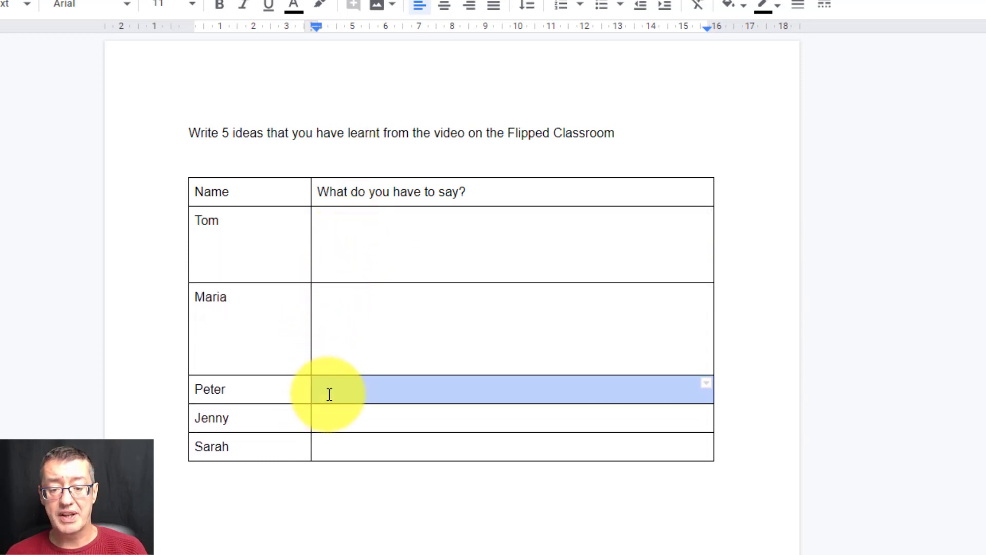
{"action": "key", "text": "Return"}
{"action": "key", "text": "Return"}
{"action": "key", "text": "Return"}
{"action": "double_click", "coordinate": [331, 465]}
{"action": "left_click", "coordinate": [339, 476]}
{"action": "key", "text": "Return"}
{"action": "key", "text": "Return"}
{"action": "key", "text": "Return"}
{"action": "key", "text": "Return"}
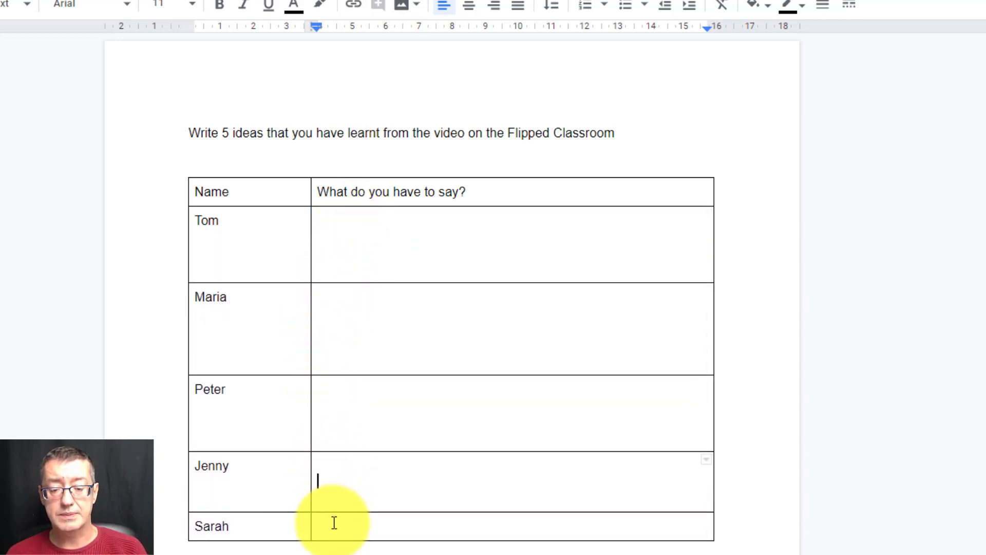
{"action": "left_click", "coordinate": [330, 547]}
{"action": "key", "text": "Return"}
{"action": "key", "text": "Return"}
{"action": "key", "text": "Return"}
{"action": "key", "text": "Return"}
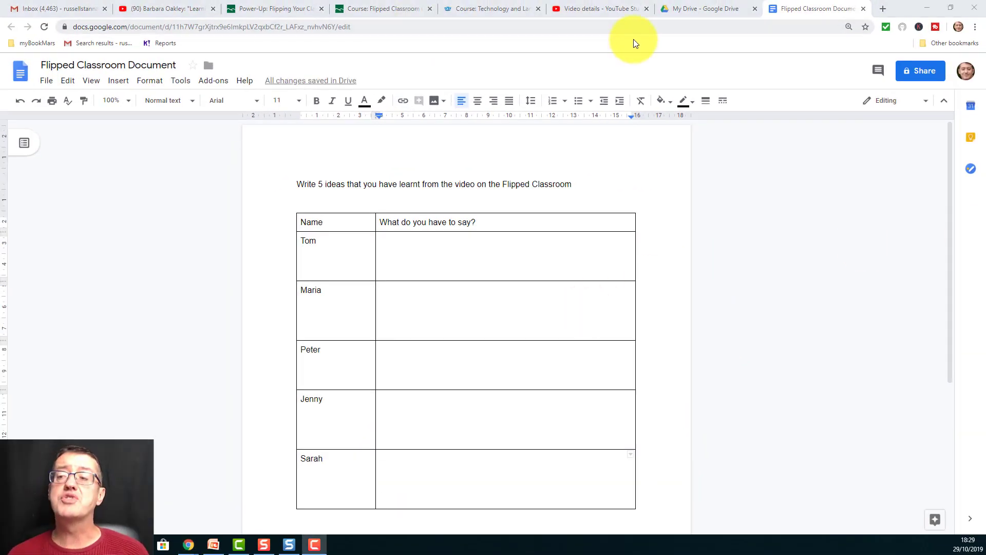
- Turn on link sharing for the document, allow anyone with the link to edit, and copy the link
{"action": "left_click", "coordinate": [919, 75]}
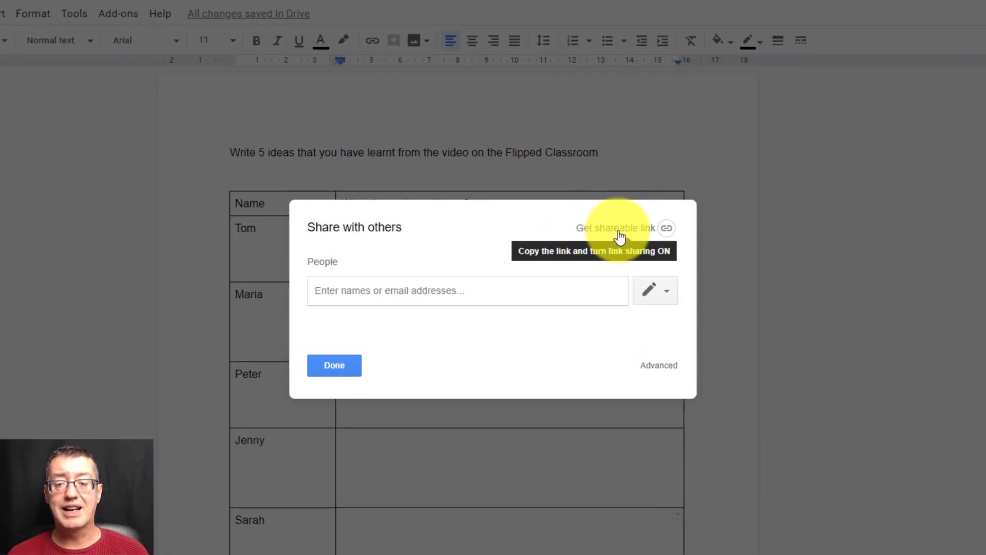
{"action": "left_click", "coordinate": [609, 231]}
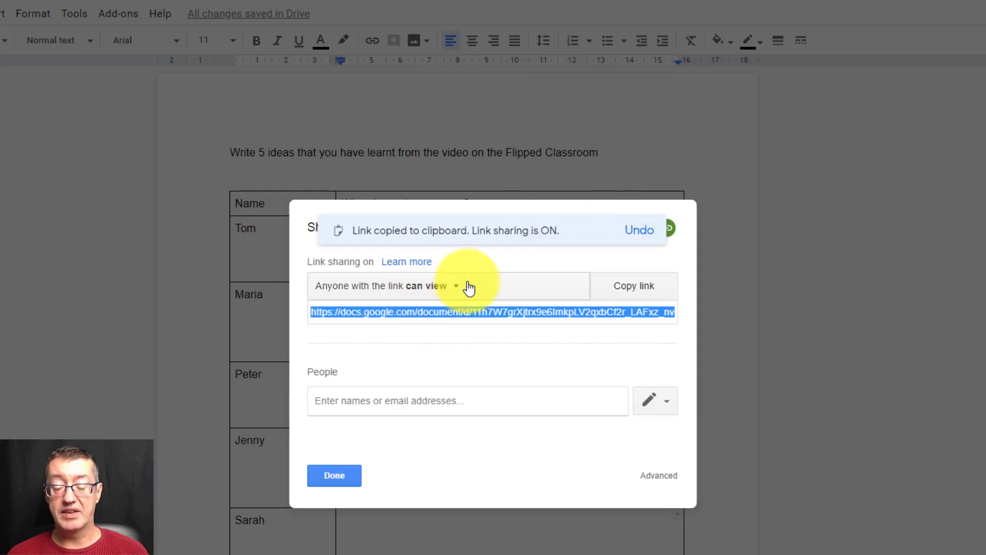
{"action": "left_click", "coordinate": [456, 294]}
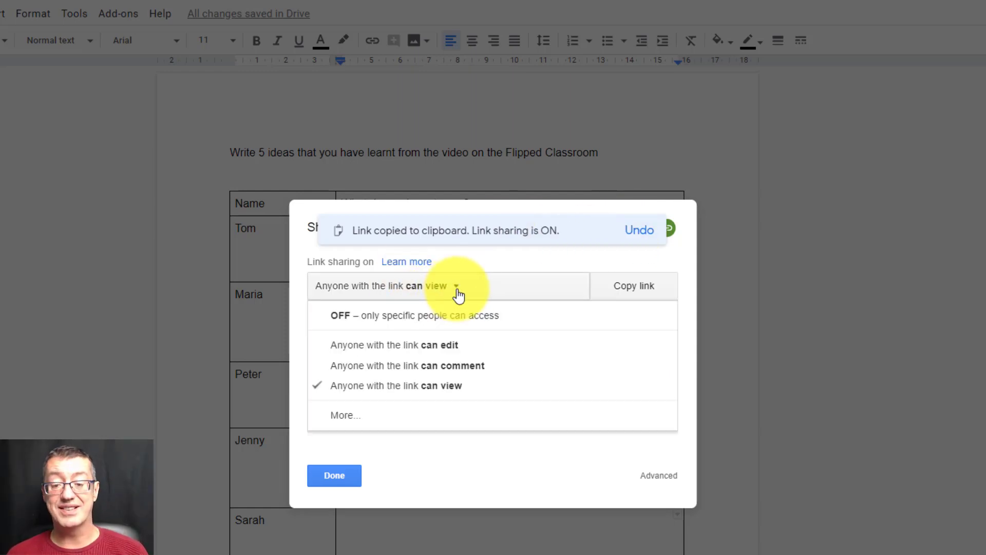
{"action": "left_click", "coordinate": [444, 345]}
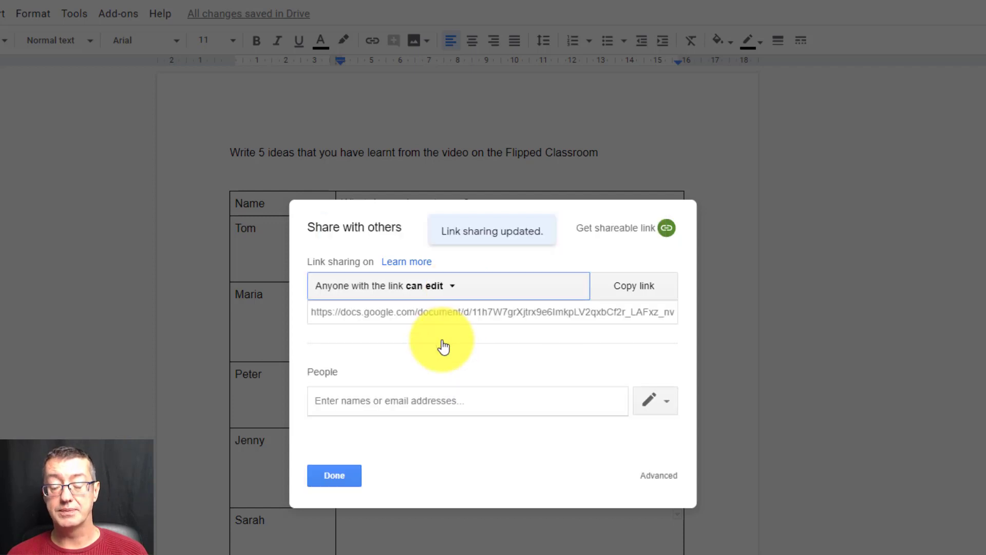
{"action": "left_click", "coordinate": [635, 287]}
{"action": "left_click", "coordinate": [335, 476]}
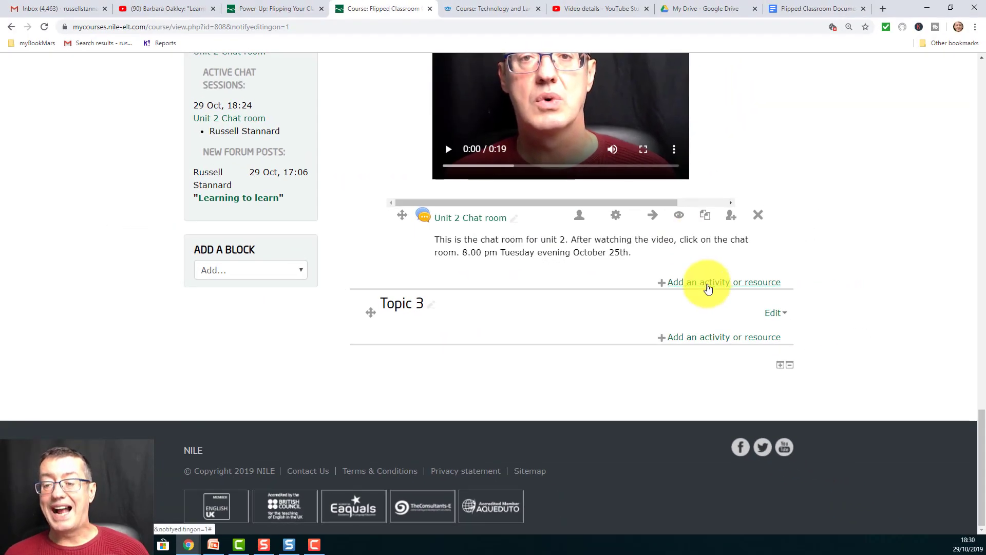
- Switch to the Moodle course and add a new URL resource to Topic 2
{"action": "left_click", "coordinate": [708, 286]}
{"action": "scroll", "coordinate": [471, 377], "scroll_direction": "down", "scroll_amount": 1}
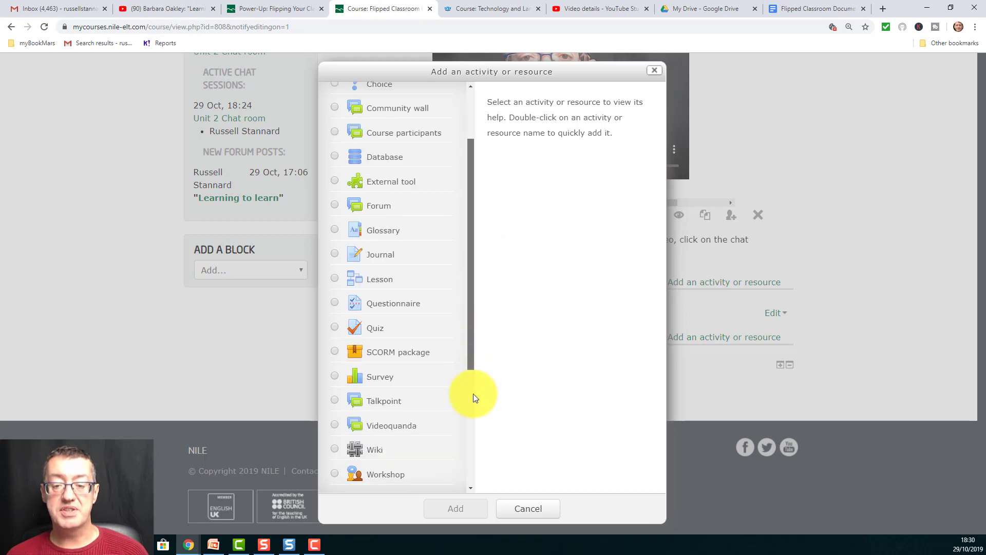
{"action": "scroll", "coordinate": [471, 377], "scroll_direction": "down", "scroll_amount": 4}
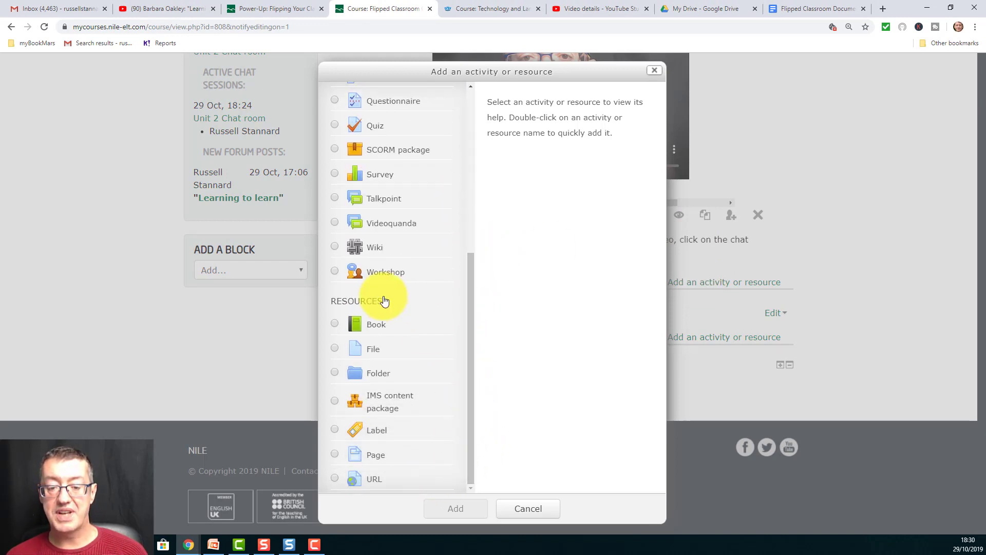
{"action": "left_click", "coordinate": [335, 481]}
{"action": "left_click", "coordinate": [459, 511]}
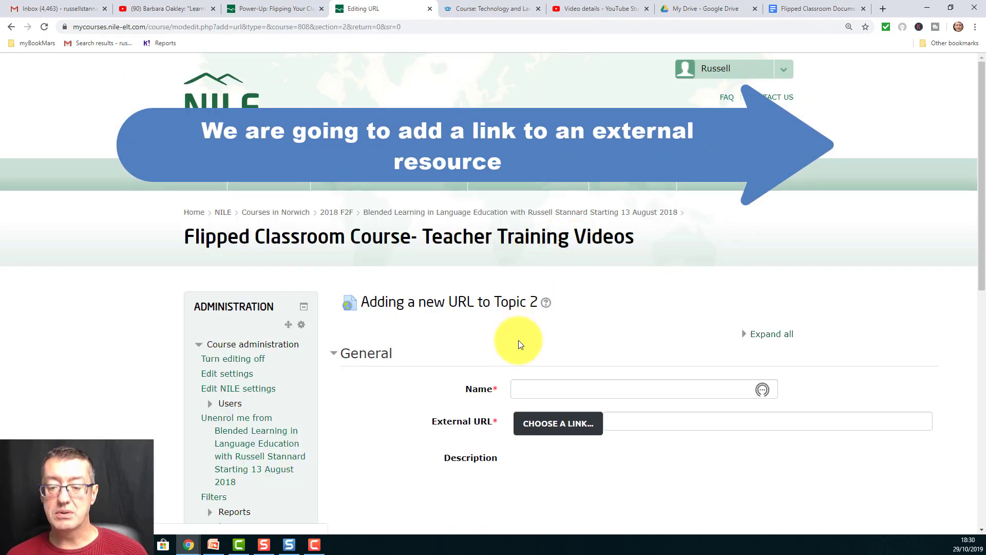
- Name the URL resource "Google Doc on Flipped Classroom" and paste the shared document's link as its external URL
{"action": "scroll", "coordinate": [979, 287], "scroll_direction": "down", "scroll_amount": 2}
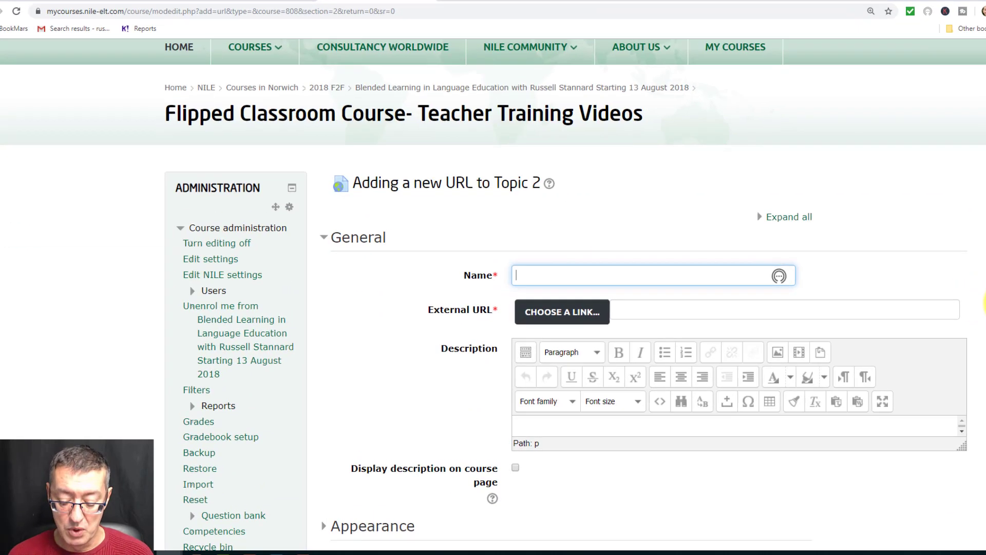
{"action": "type", "text": "Moodle"}
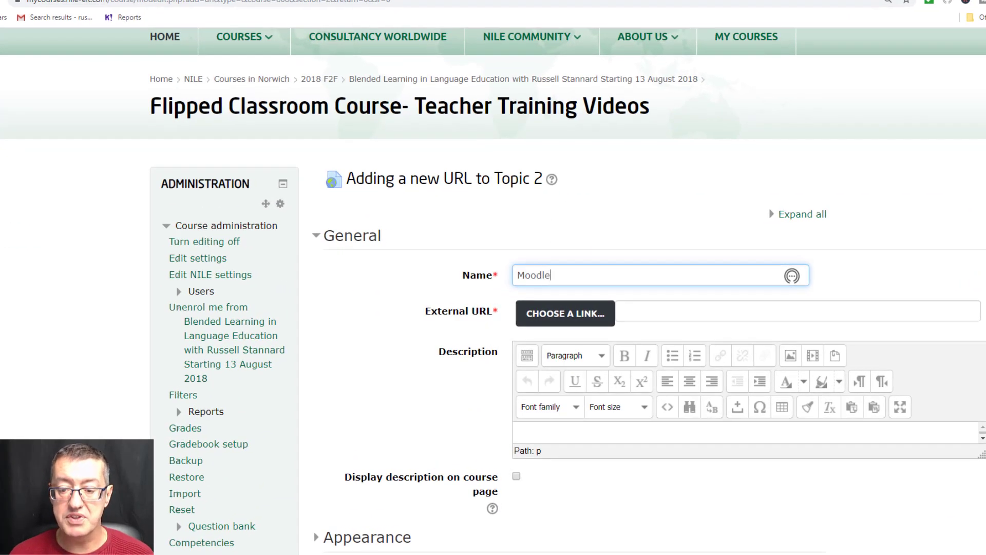
{"action": "key", "text": "BackSpace"}
{"action": "key", "text": "BackSpace"}
{"action": "key", "text": "BackSpace"}
{"action": "type", "text": "Goo"}
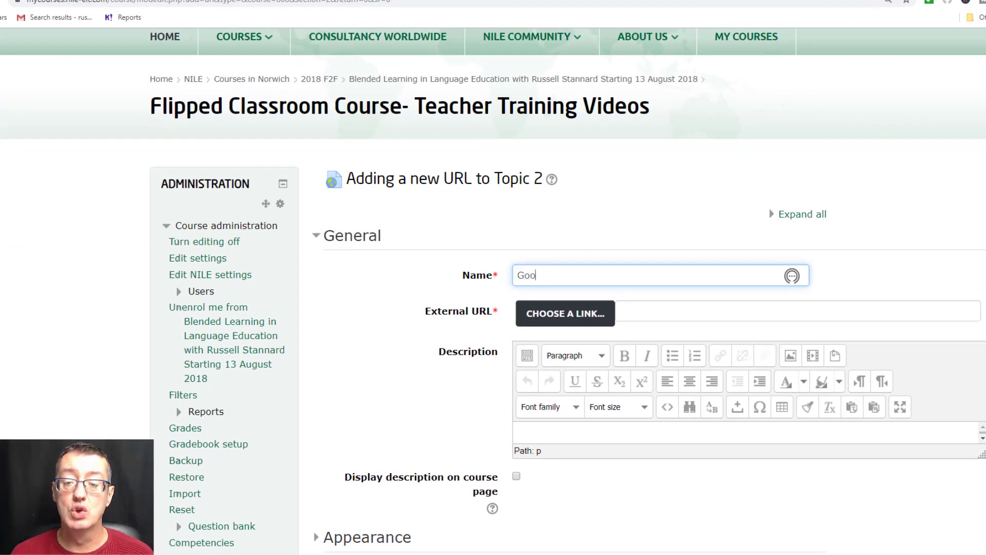
{"action": "type", "text": "gle Doc on"}
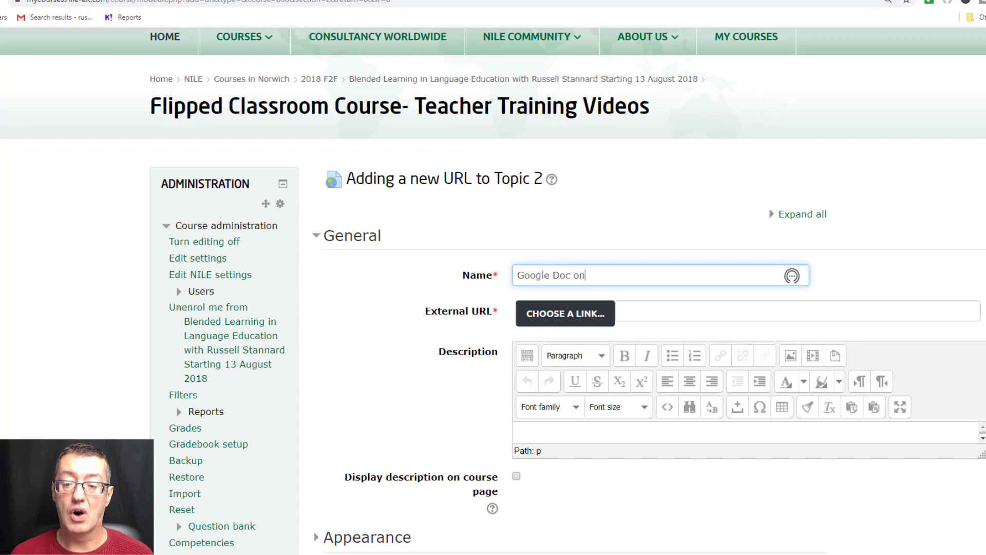
{"action": "type", "text": " Flipped Classroom"}
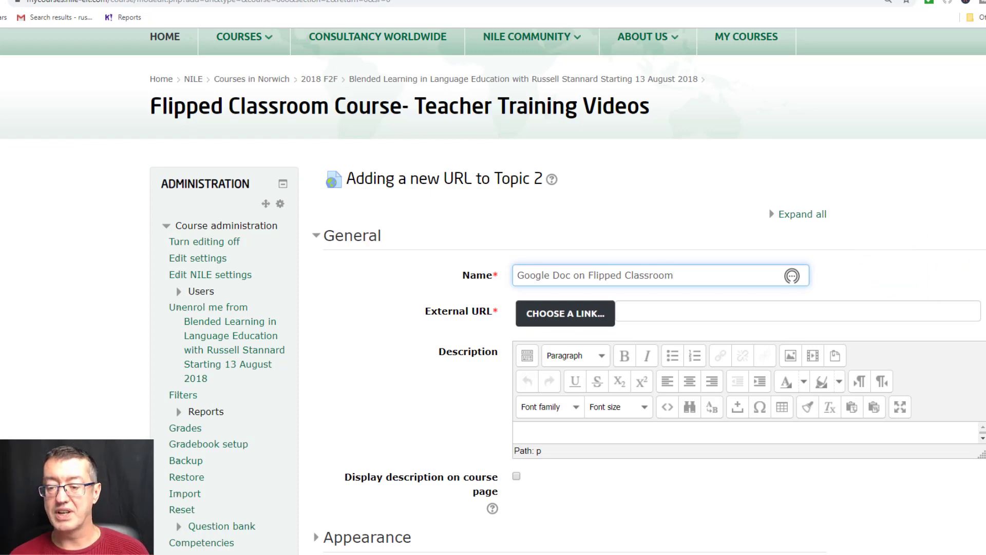
{"action": "left_click", "coordinate": [634, 311]}
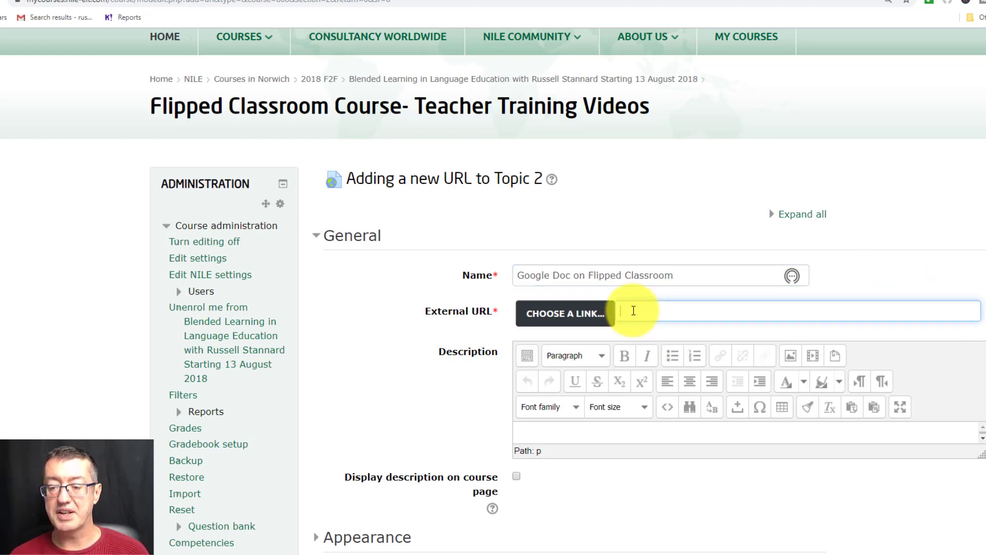
{"action": "key", "text": "ctrl+v"}
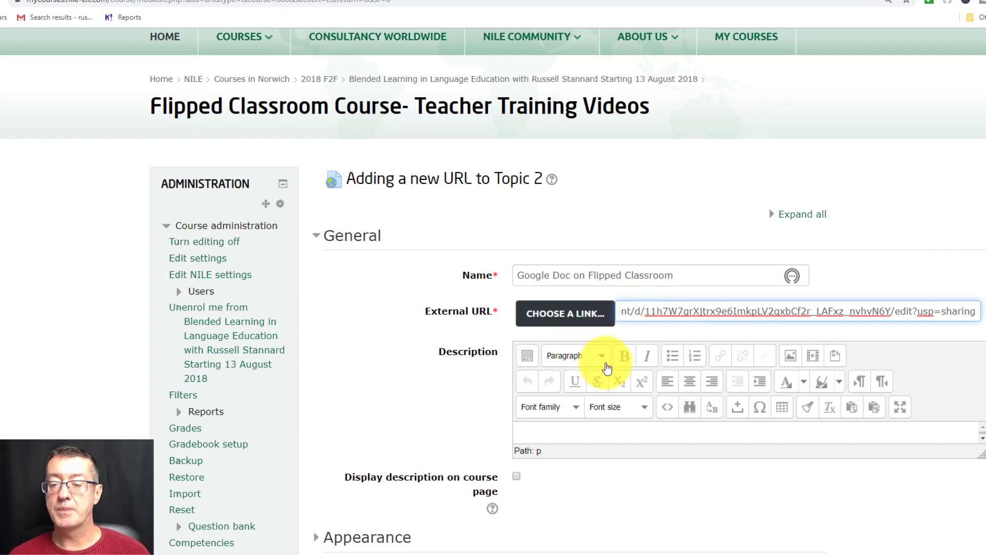
- Write the resource description "Write your ideas about the Flipped Classroom in this document."
{"action": "scroll", "coordinate": [770, 359], "scroll_direction": "down", "scroll_amount": 1}
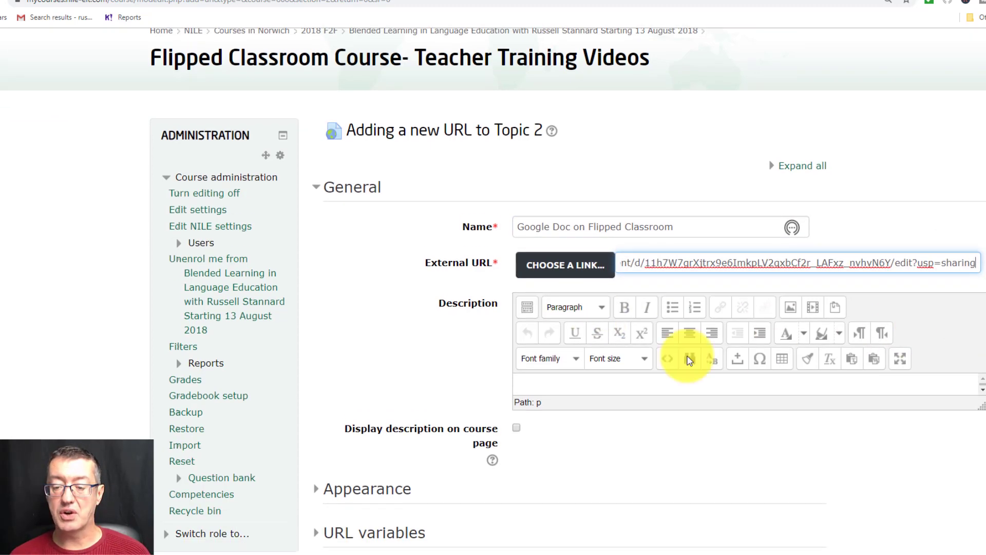
{"action": "left_click", "coordinate": [569, 379]}
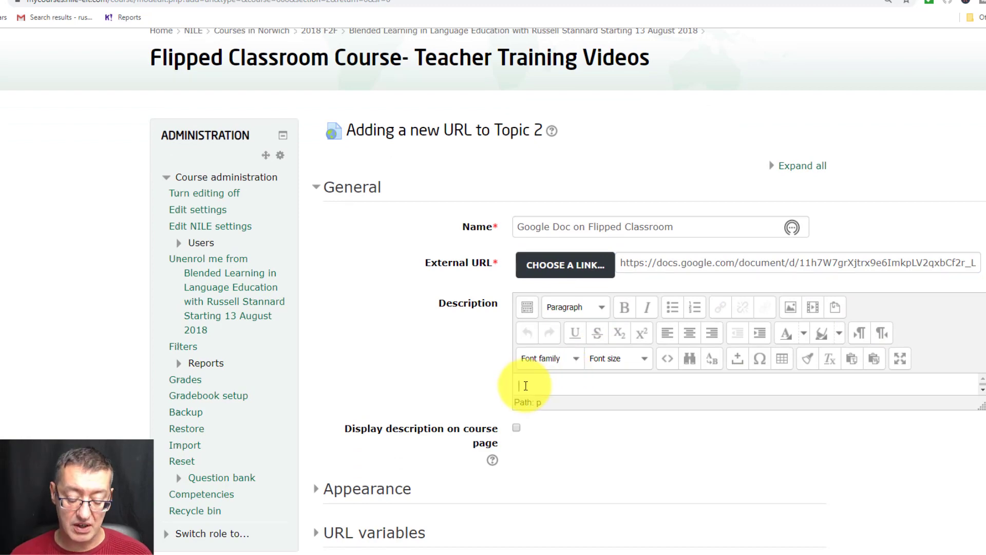
{"action": "type", "text": "UR"}
{"action": "type", "text": "ite "}
{"action": "type", "text": "ou"}
{"action": "key", "text": "BackSpace"}
{"action": "key", "text": "BackSpace"}
{"action": "type", "text": "your ideas about "}
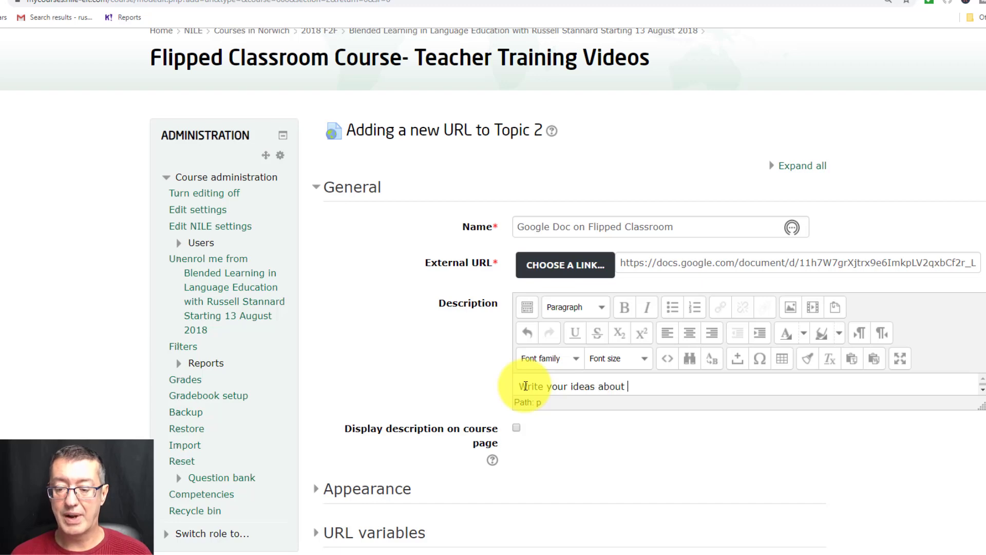
{"action": "type", "text": "Googl"}
{"action": "key", "text": "BackSpace"}
{"action": "key", "text": "BackSpace"}
{"action": "key", "text": "BackSpace"}
{"action": "key", "text": "BackSpace"}
{"action": "key", "text": "BackSpace"}
{"action": "type", "text": "the F"}
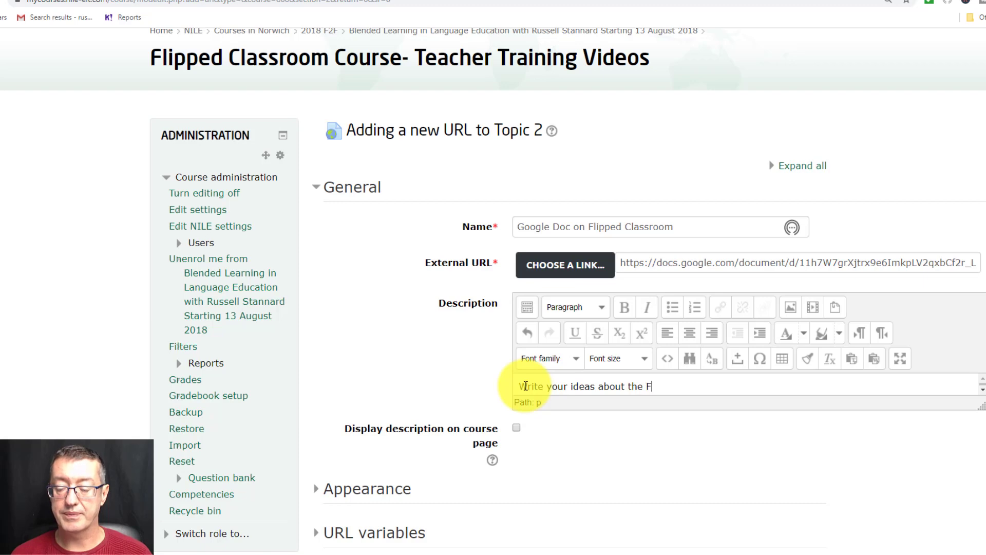
{"action": "type", "text": "lipped Class"}
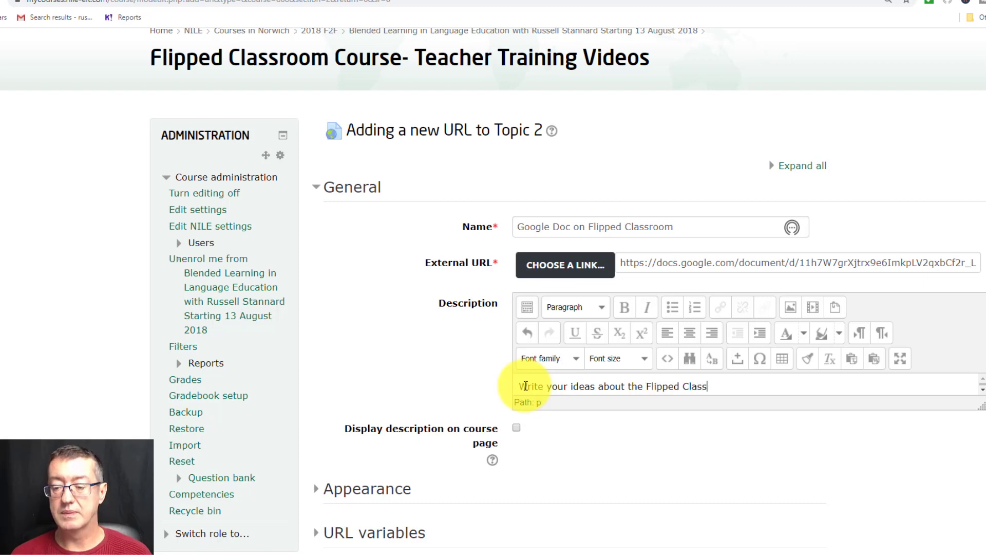
{"action": "type", "text": "room in the "}
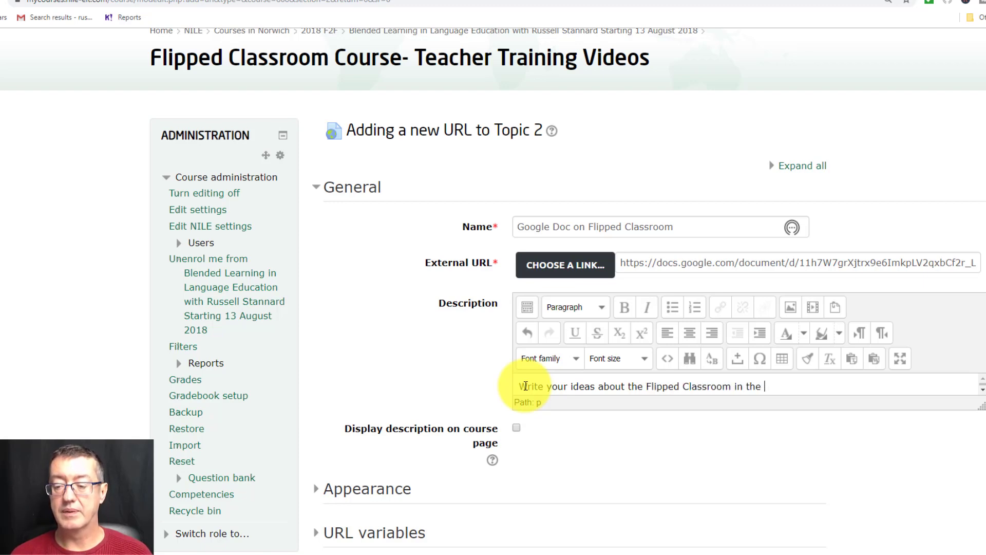
{"action": "type", "text": "document."}
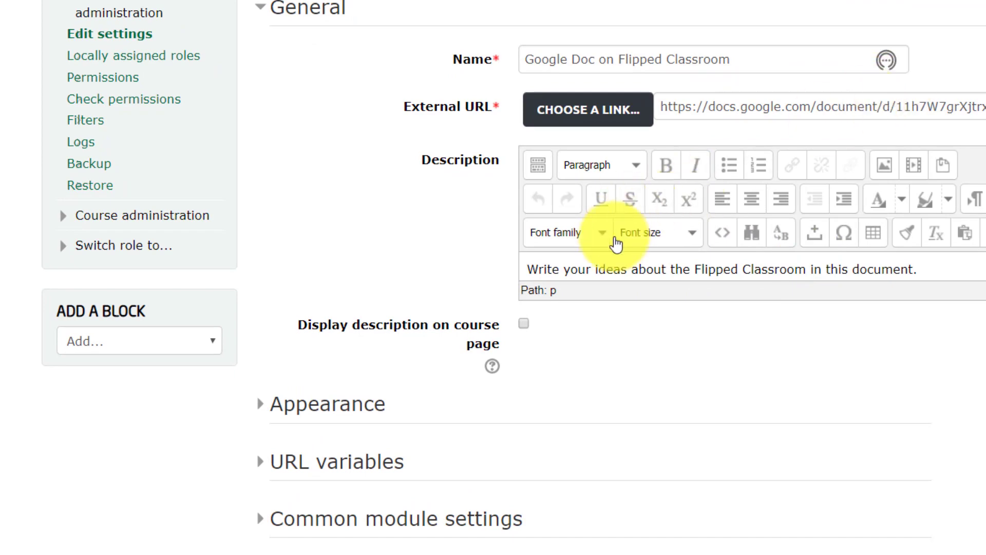
- Enable displaying the description on the course page, save the URL resource and return to the course
{"action": "left_click", "coordinate": [523, 324]}
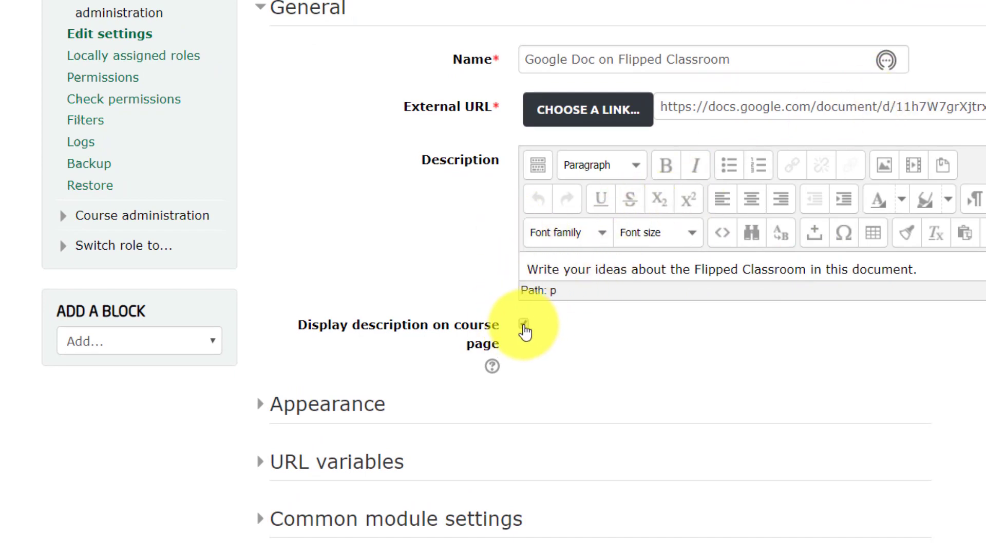
{"action": "left_click_drag", "start_coordinate": [981, 271], "coordinate": [980, 424]}
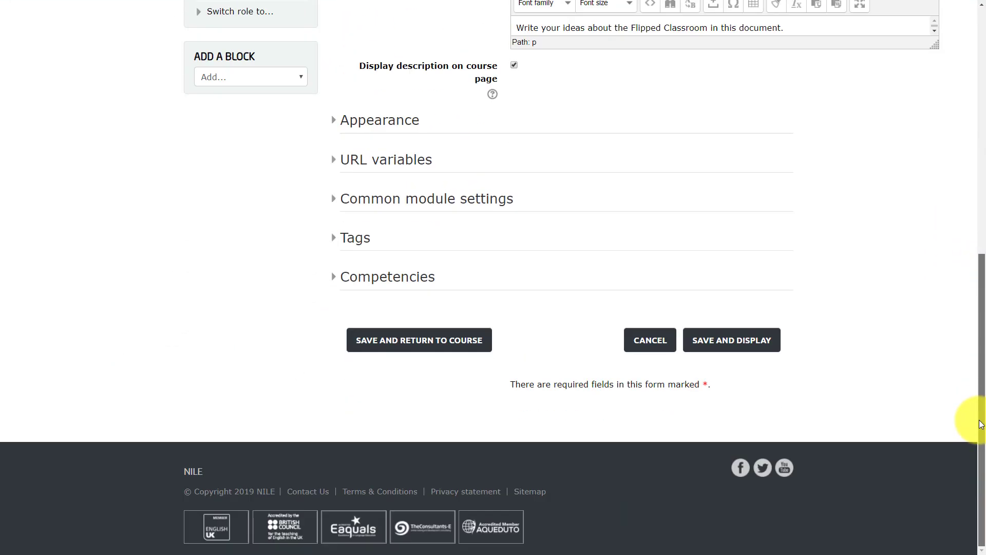
{"action": "left_click", "coordinate": [412, 344]}
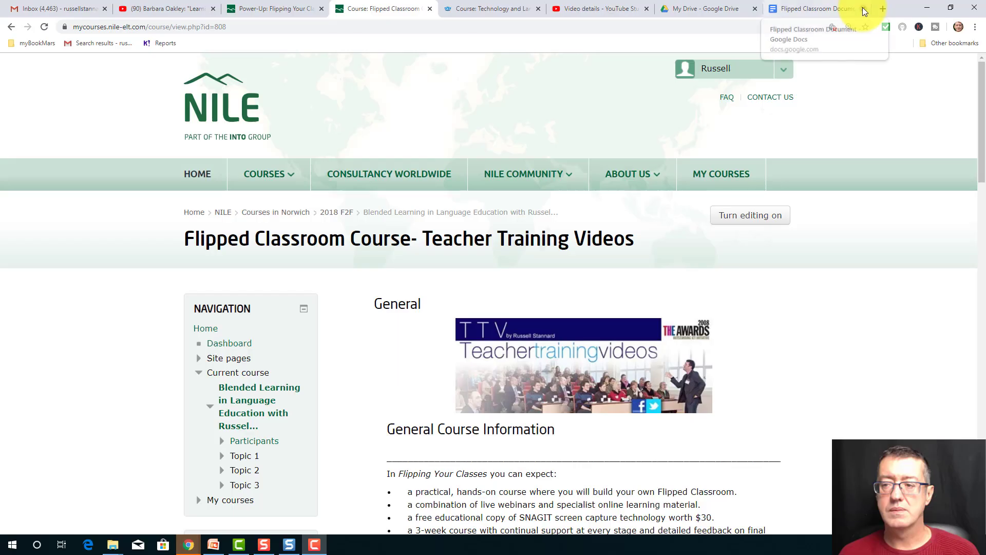
- Open the Google Doc on Flipped Classroom from Topic 2 and enter random placeholder text in the first student's answer cell
{"action": "left_click_drag", "start_coordinate": [982, 144], "coordinate": [983, 441]}
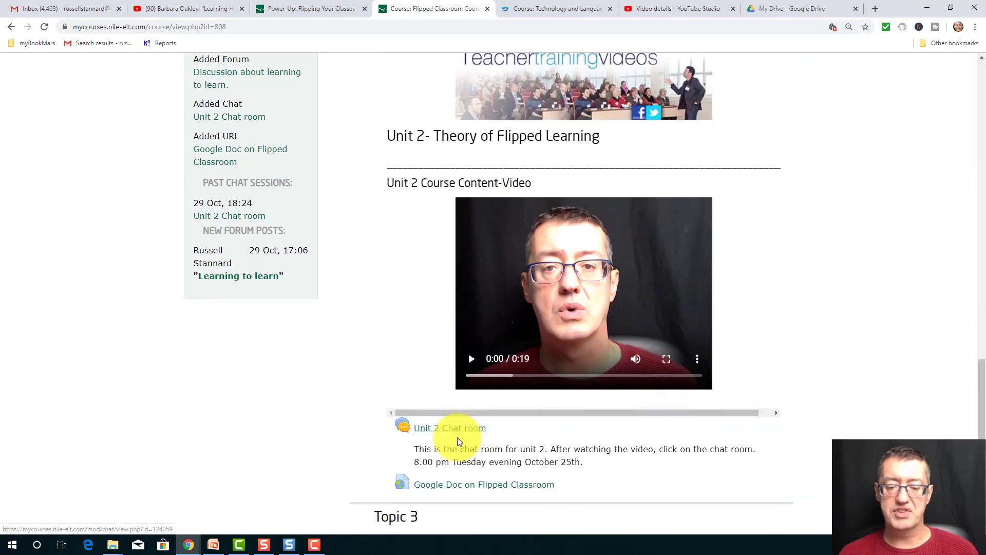
{"action": "left_click", "coordinate": [465, 491]}
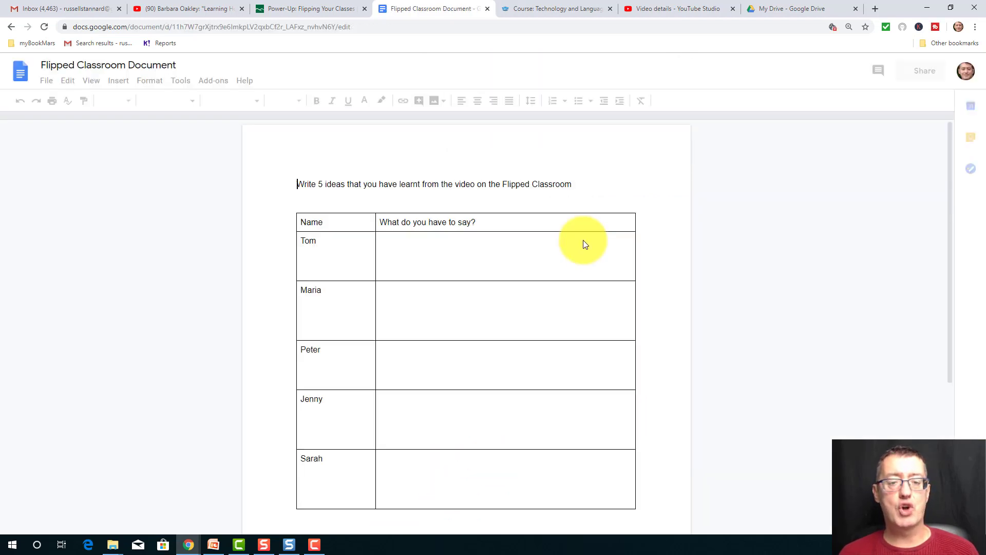
{"action": "double_click", "coordinate": [421, 247]}
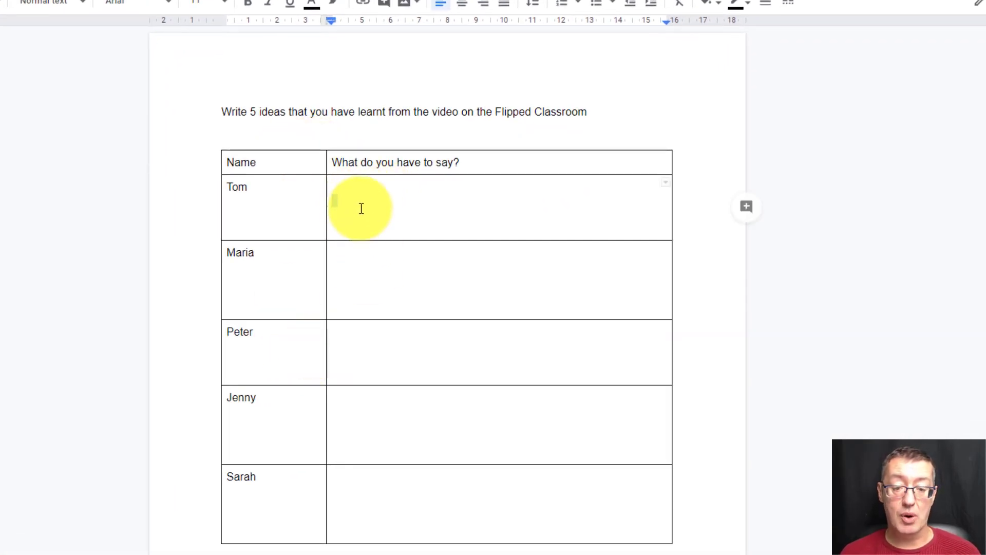
{"action": "type", "text": "fdscvjf;sdajf;sajf"}
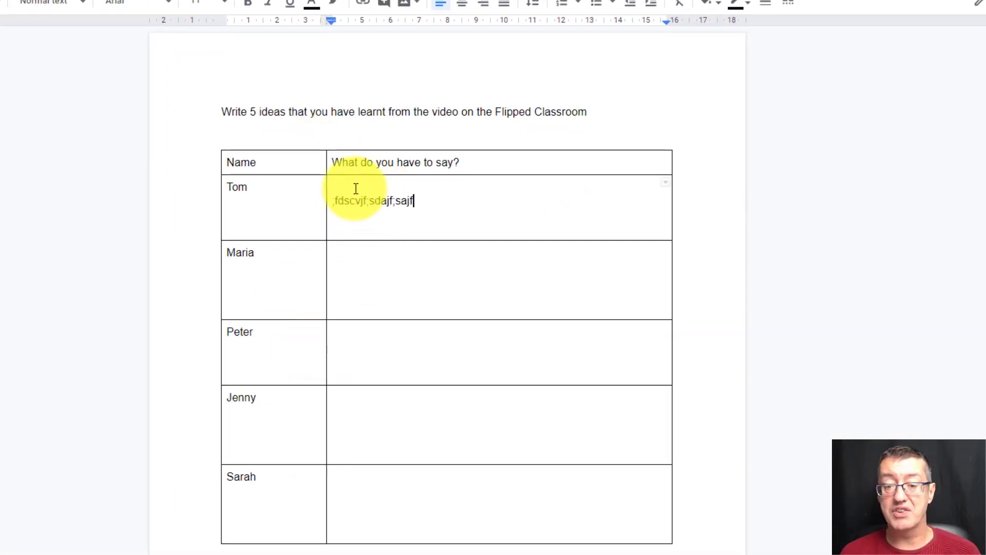
{"action": "type", "text": ";sadfjsp adfspofsfspofjspofspofpfsofs f"}
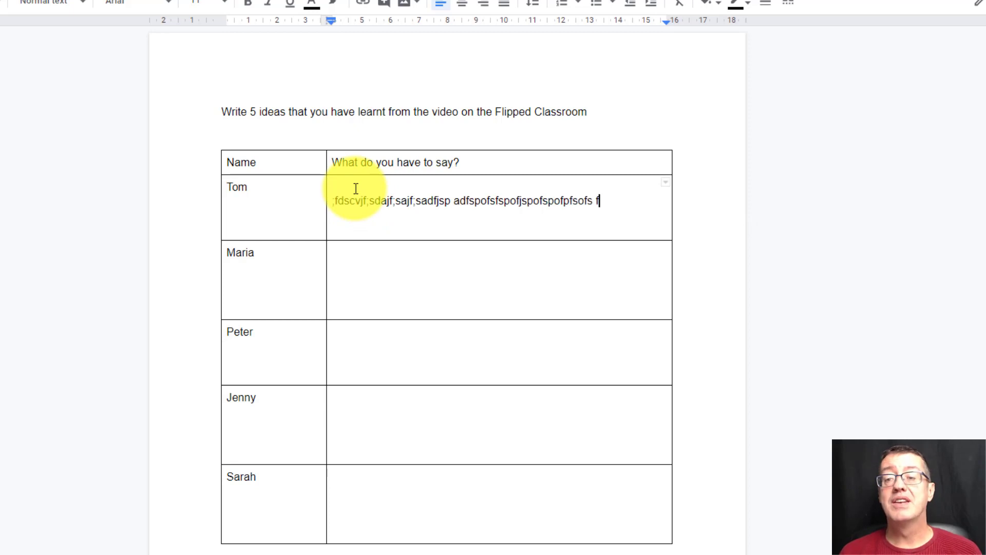
{"action": "type", "text": "s ffofsaofsafjs;fljsa;ljsa;jsa;jsa;fj;fjsdafjfjls"}
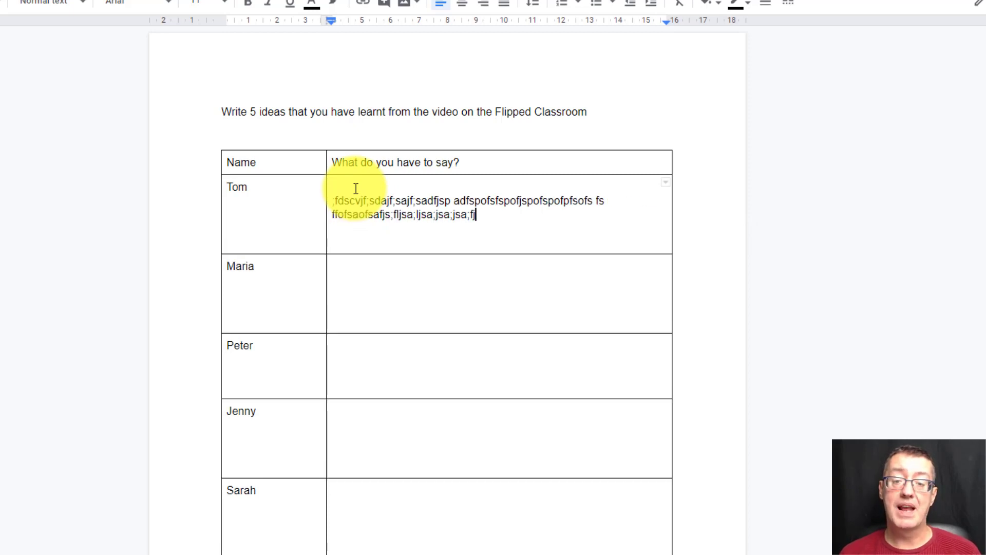
- Fill the second and third students' answer cells with random placeholder text
{"action": "left_click", "coordinate": [428, 278]}
{"action": "type", "text": "f;ljdfs;jasd;fjsa;fjsa;fjsad;lfjs;a"}
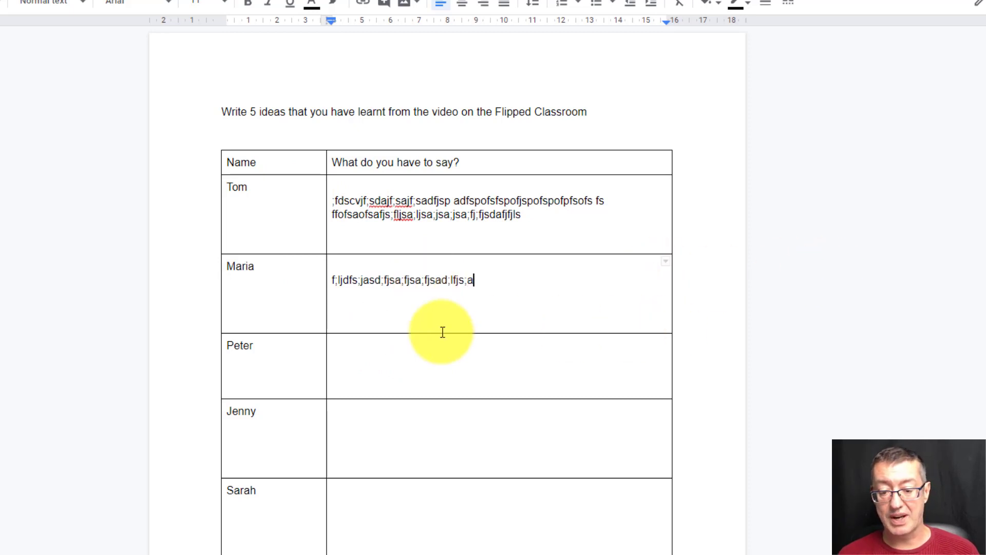
{"action": "left_click", "coordinate": [411, 372]}
{"action": "type", "text": "fsdfsafsafsadfsd"}
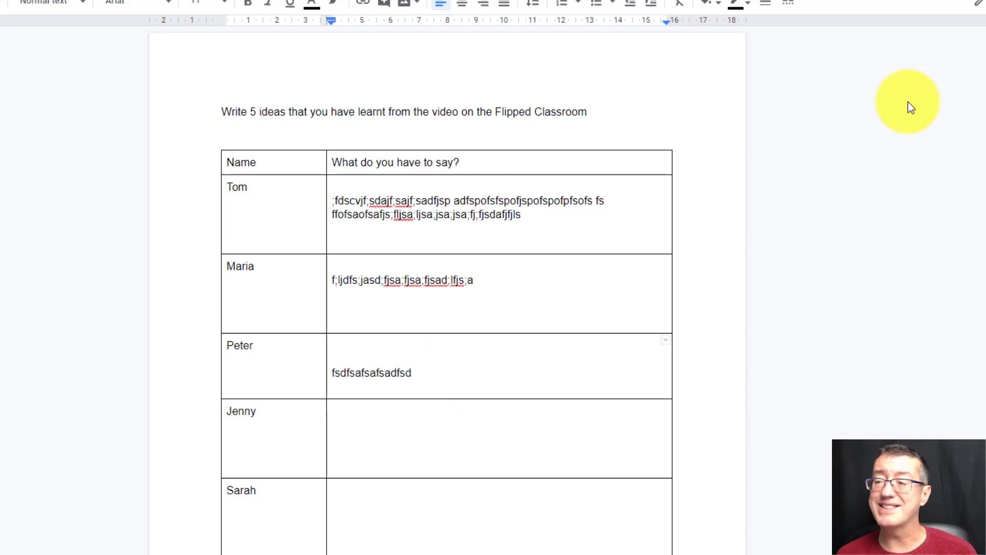
- Change the document's link sharing to "Anyone with the link can view"
{"action": "left_click", "coordinate": [956, 1]}
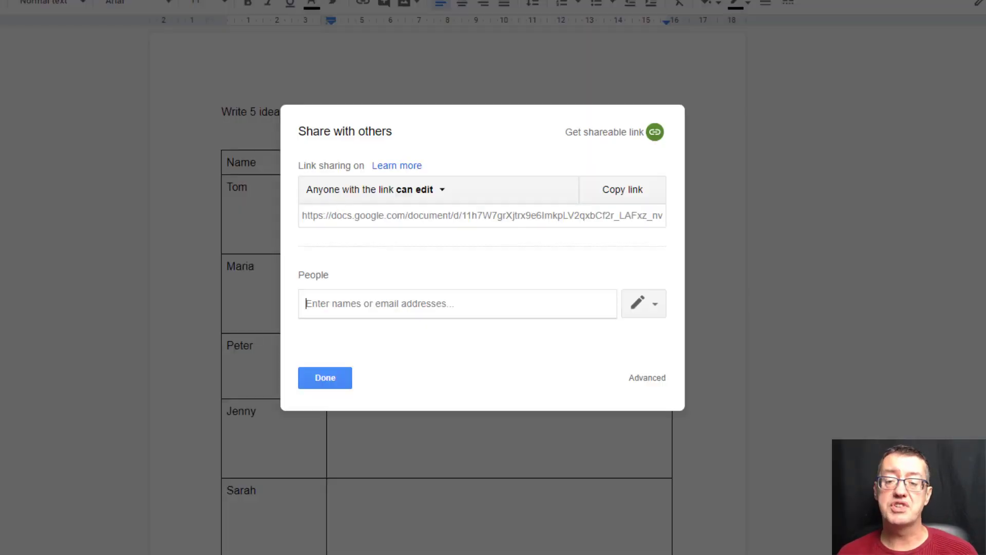
{"action": "left_click", "coordinate": [442, 199]}
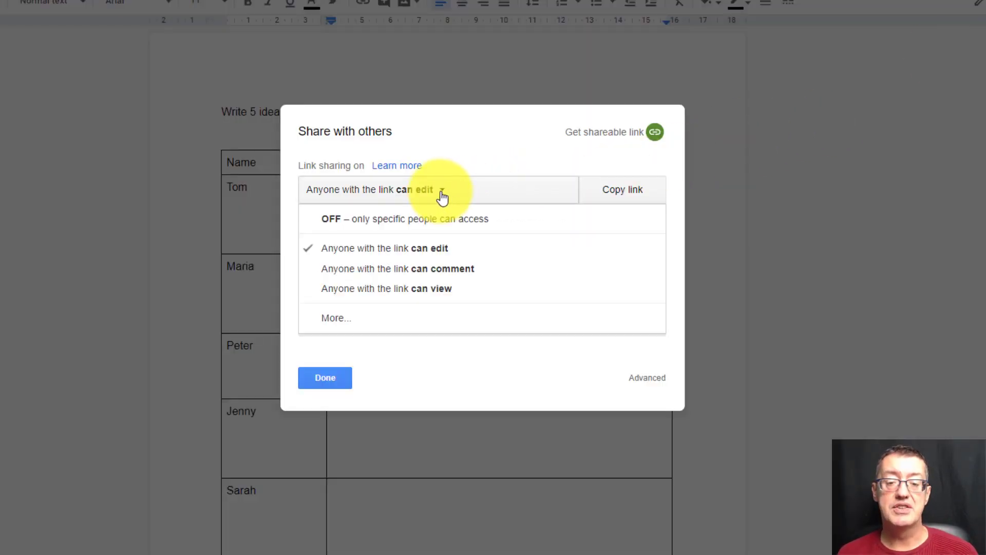
{"action": "left_click", "coordinate": [412, 289]}
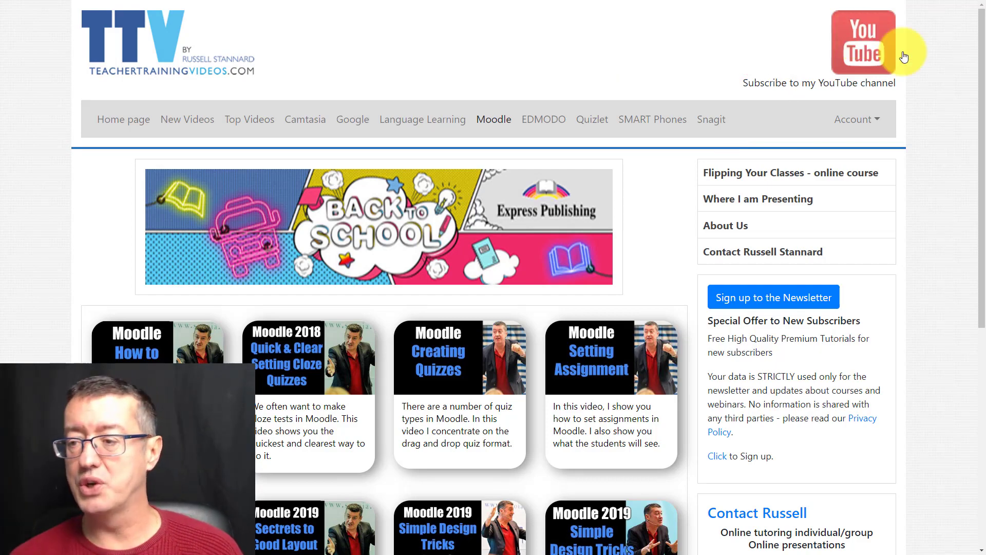
{"action": "left_click_drag", "start_coordinate": [981, 121], "coordinate": [980, 292]}
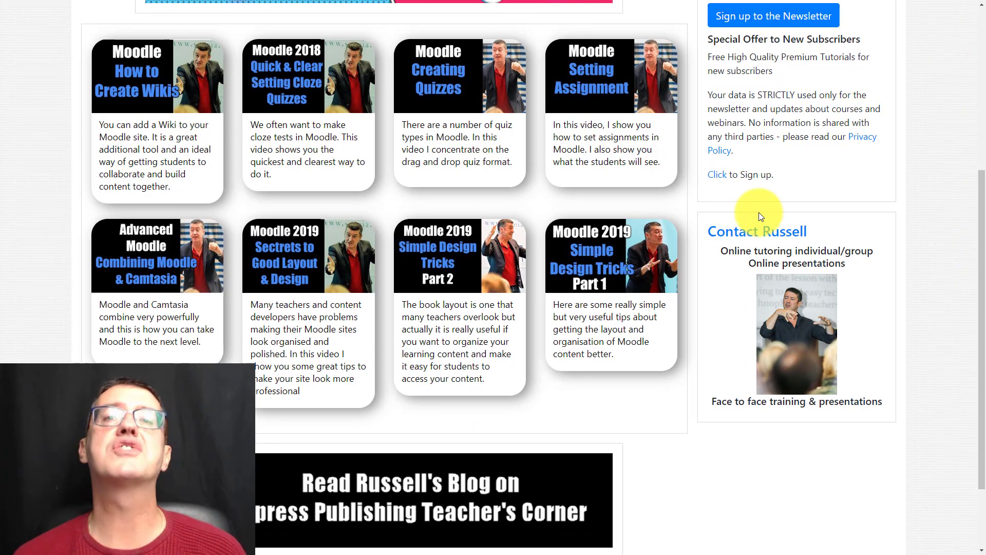